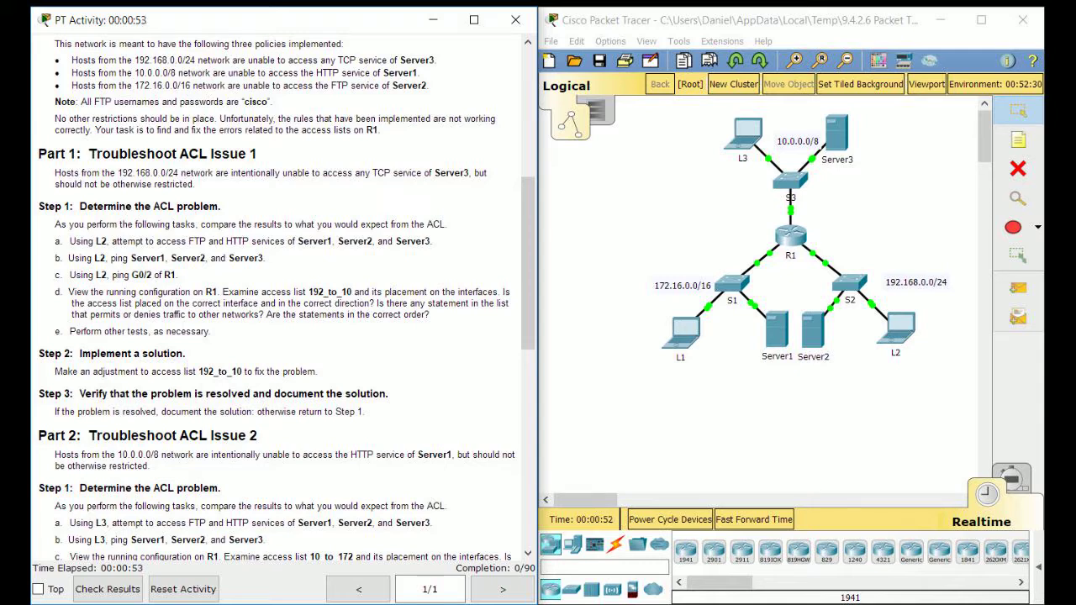
Review the Part 1 issue description in the activity instructions against the topology
scroll(286, 300, down, 1)
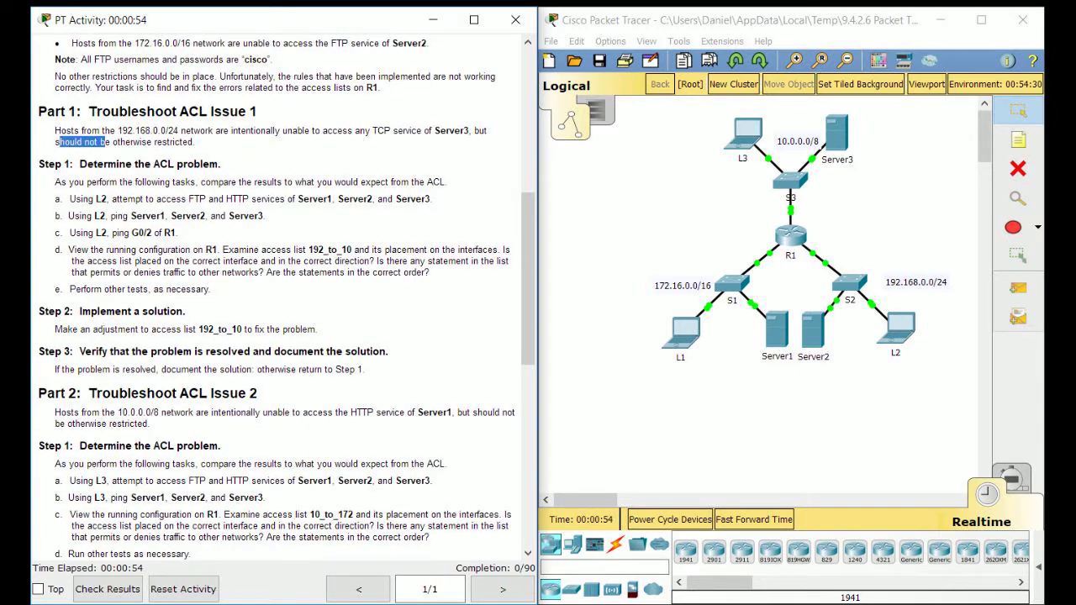
drag(195, 142, 56, 130)
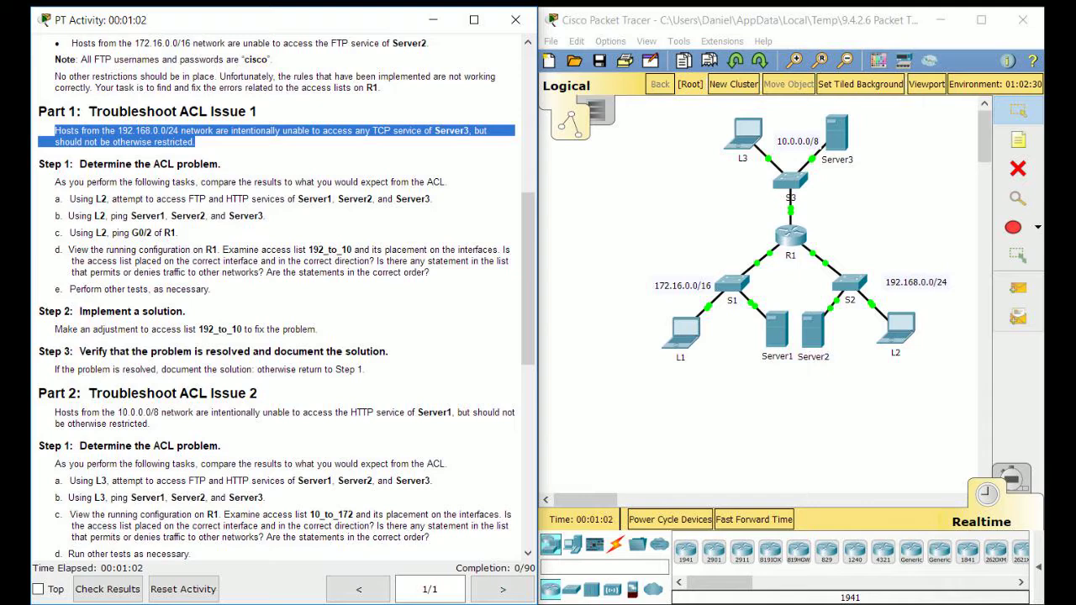
key(alt+Tab)
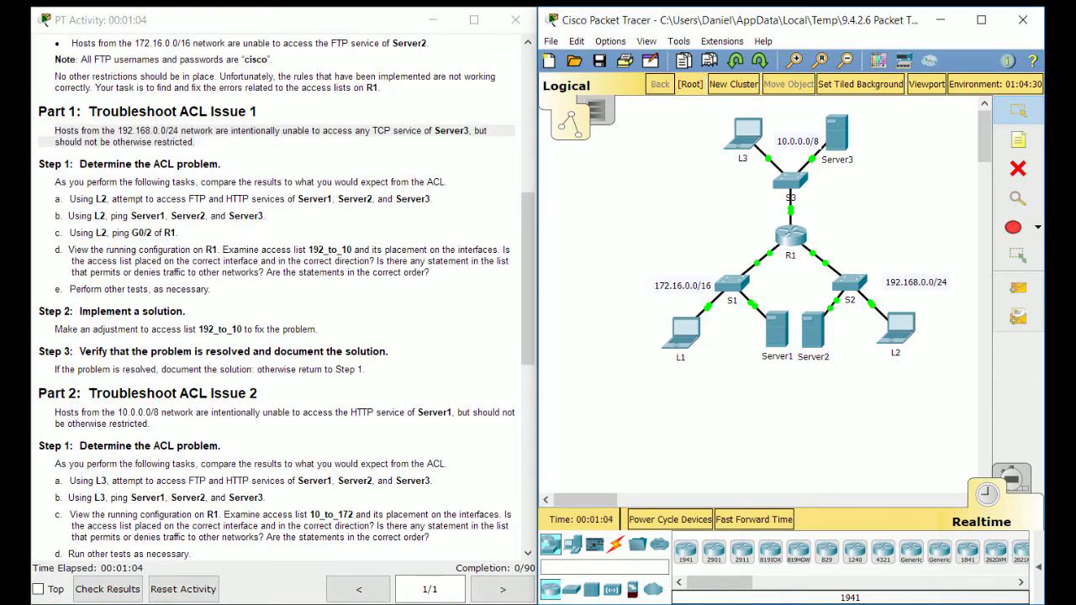
key(alt+Tab)
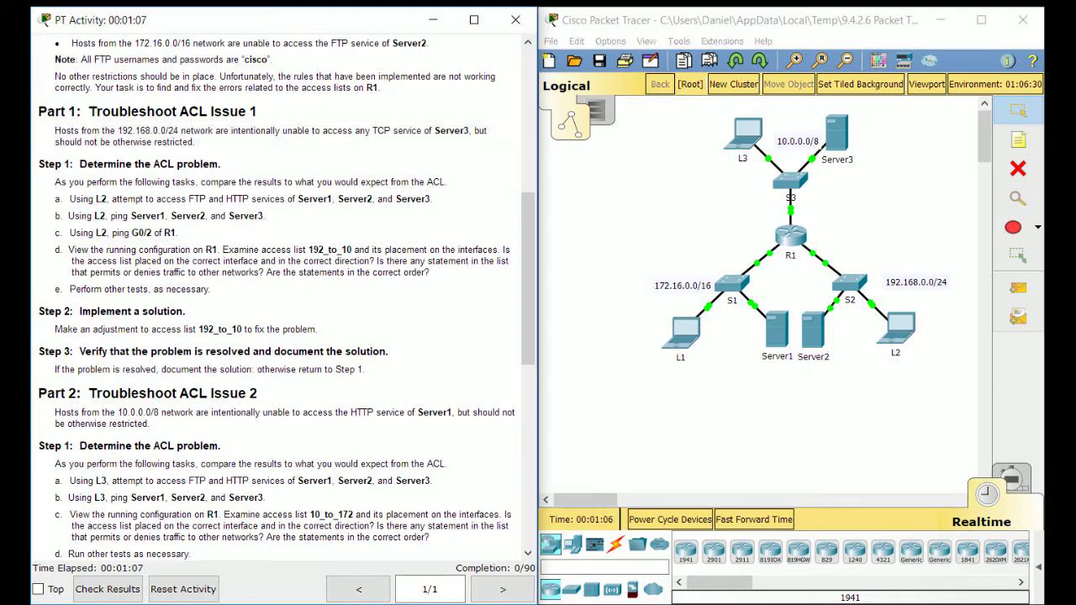
scroll(281, 294, up, 1)
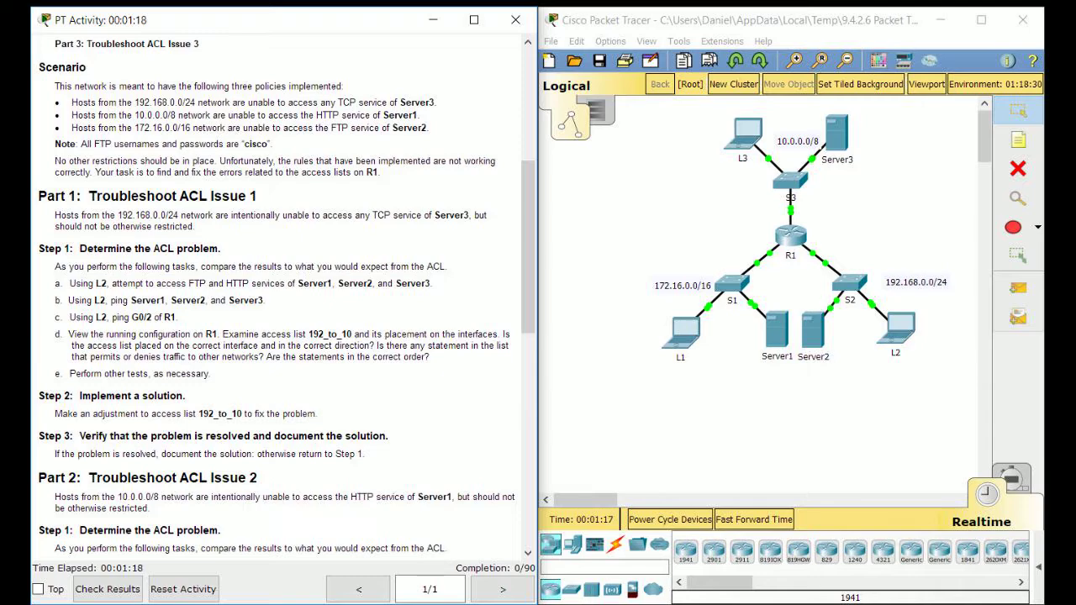
scroll(801, 227, down, 1)
From L2's command prompt, FTP to Server3 at 10.255.255.254, which times out
click(897, 271)
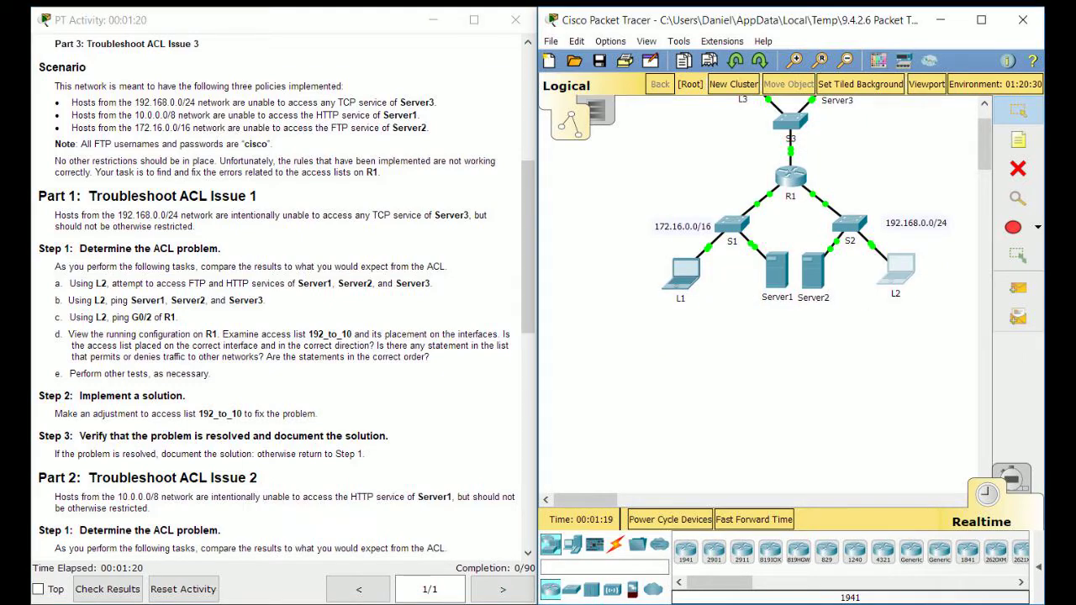
drag(462, 78, 597, 79)
click(505, 108)
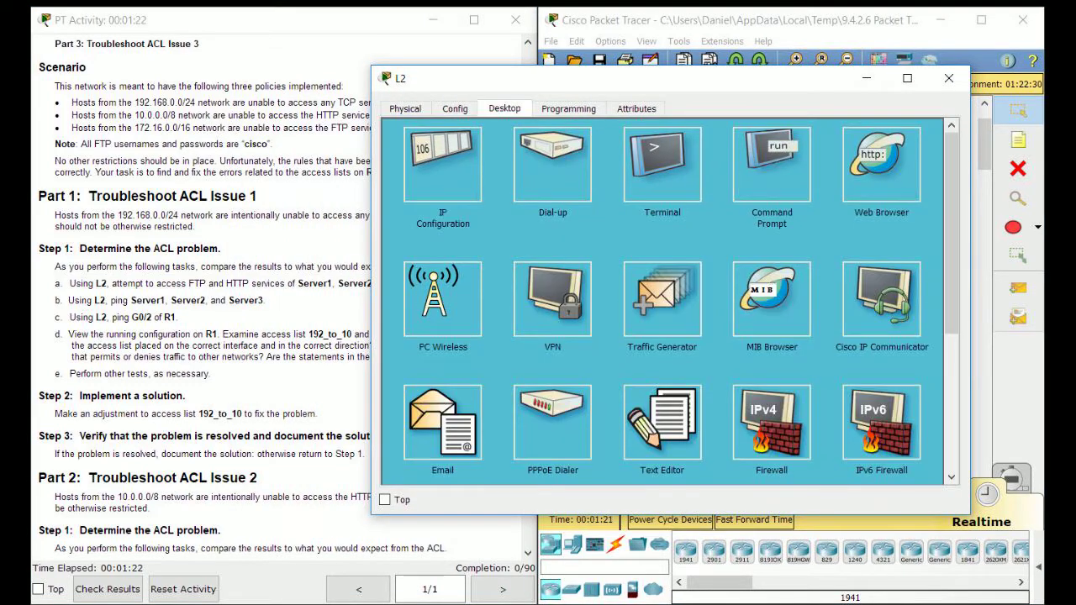
click(772, 164)
text(ftp)
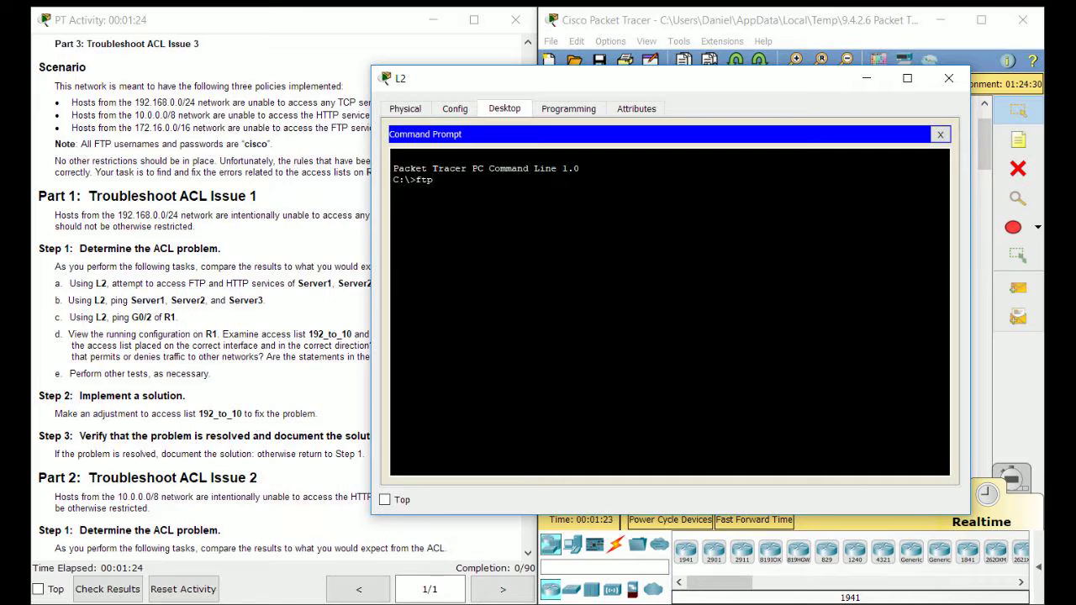
drag(566, 78, 670, 98)
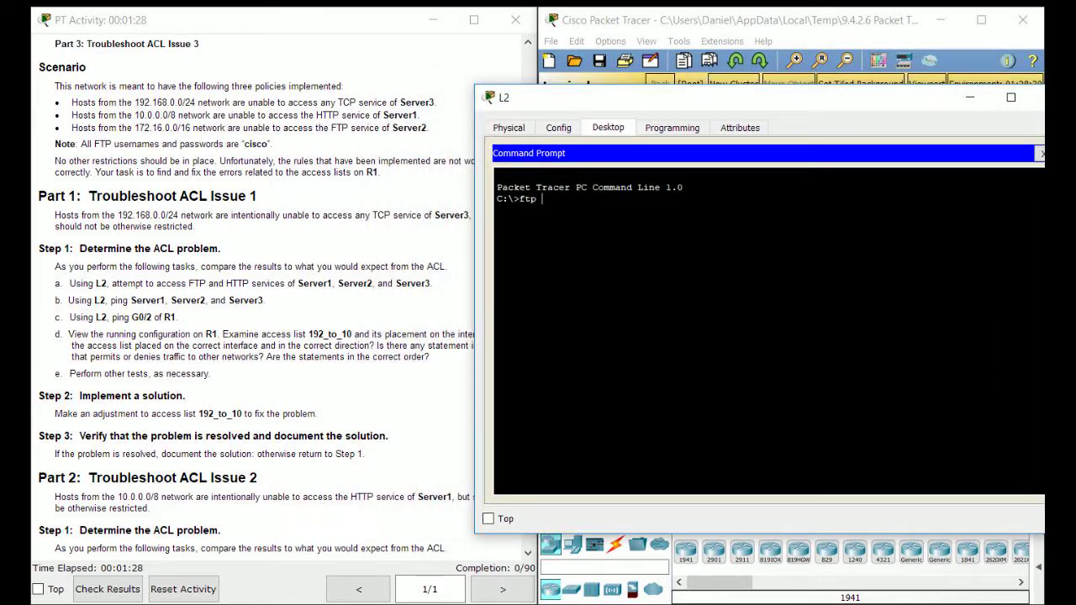
scroll(252, 303, up, 7)
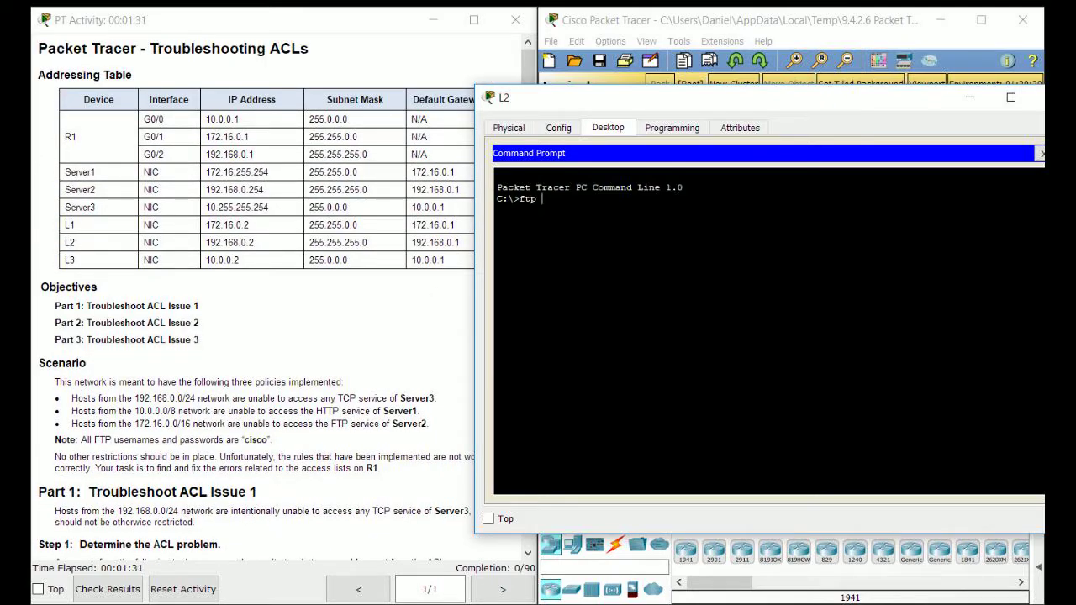
text(10.255.255.254)
key(Return)
scroll(252, 303, down, 5)
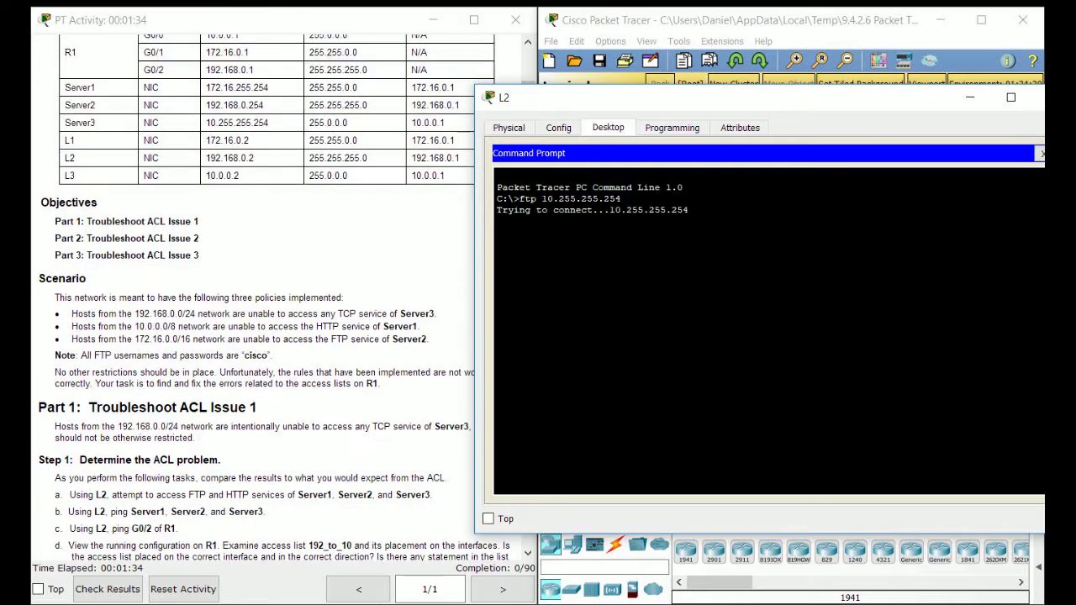
scroll(276, 300, down, 3)
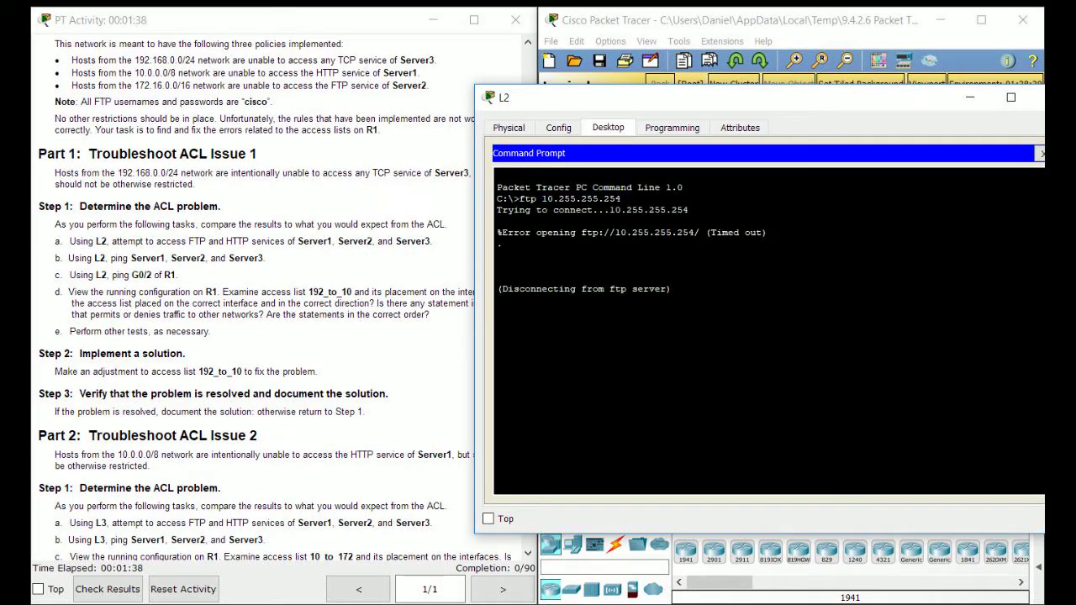
scroll(276, 299, up, 7)
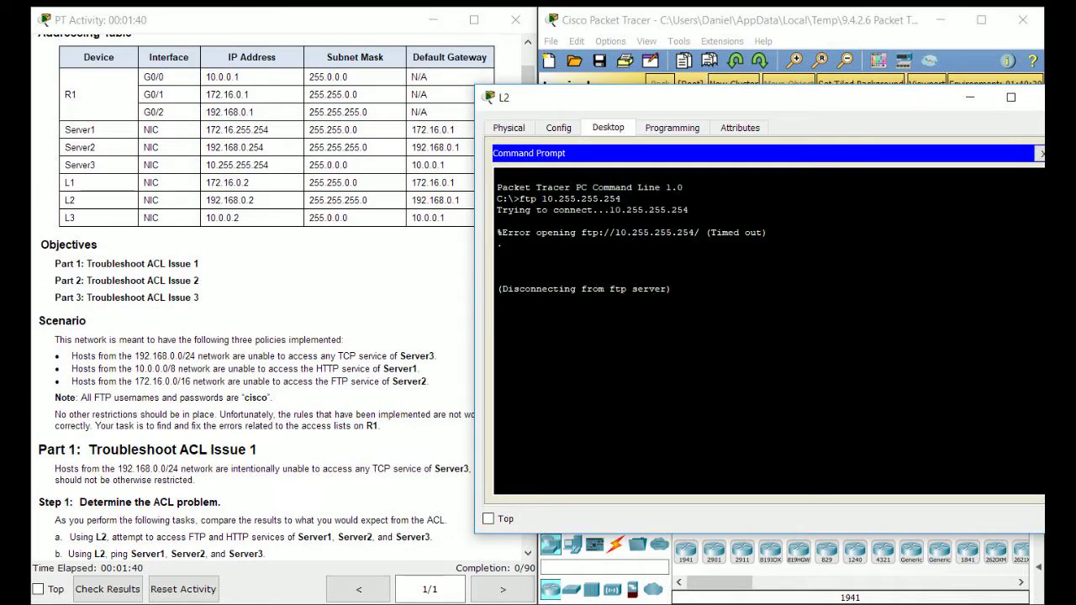
drag(656, 97, 723, 131)
scroll(277, 300, down, 2)
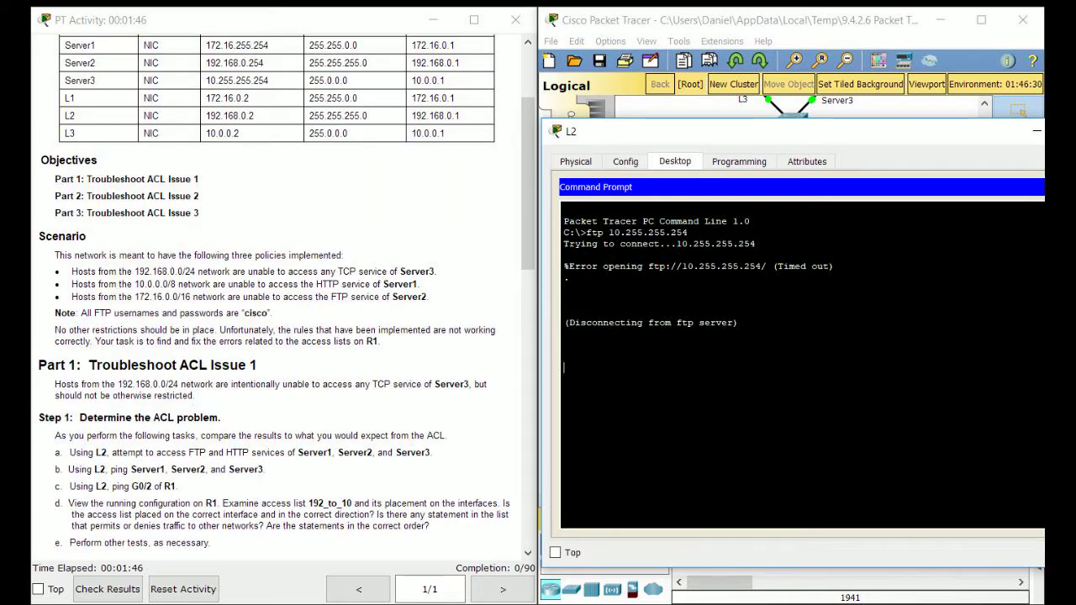
Rerun the FTP test against Server1 at 172.16.255.254, which also times out
key(Up)
scroll(286, 301, down, 5)
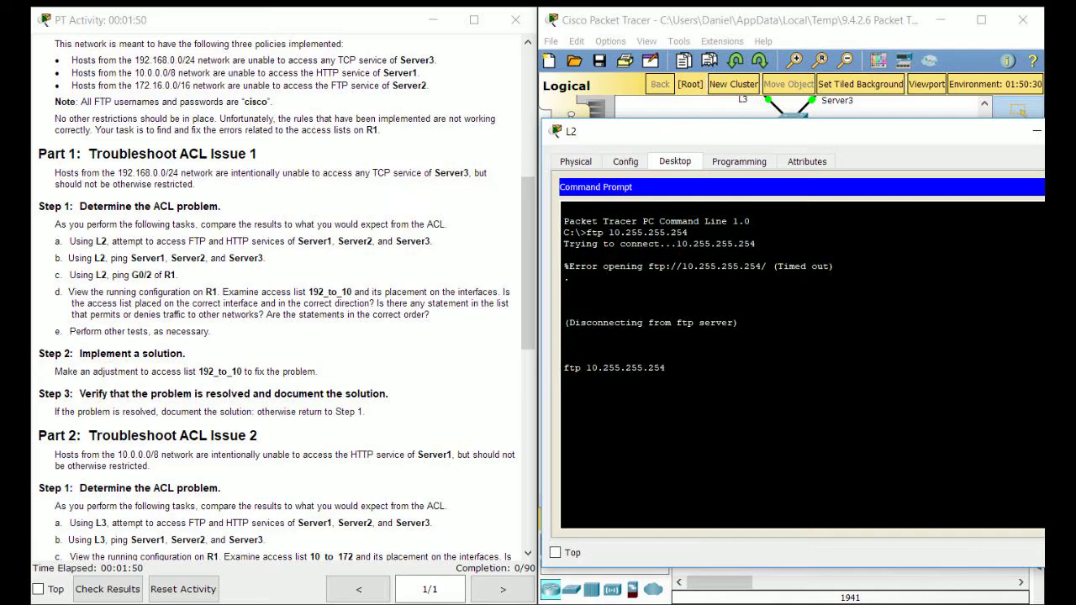
scroll(285, 301, down, 1)
scroll(285, 301, up, 1)
scroll(286, 301, up, 7)
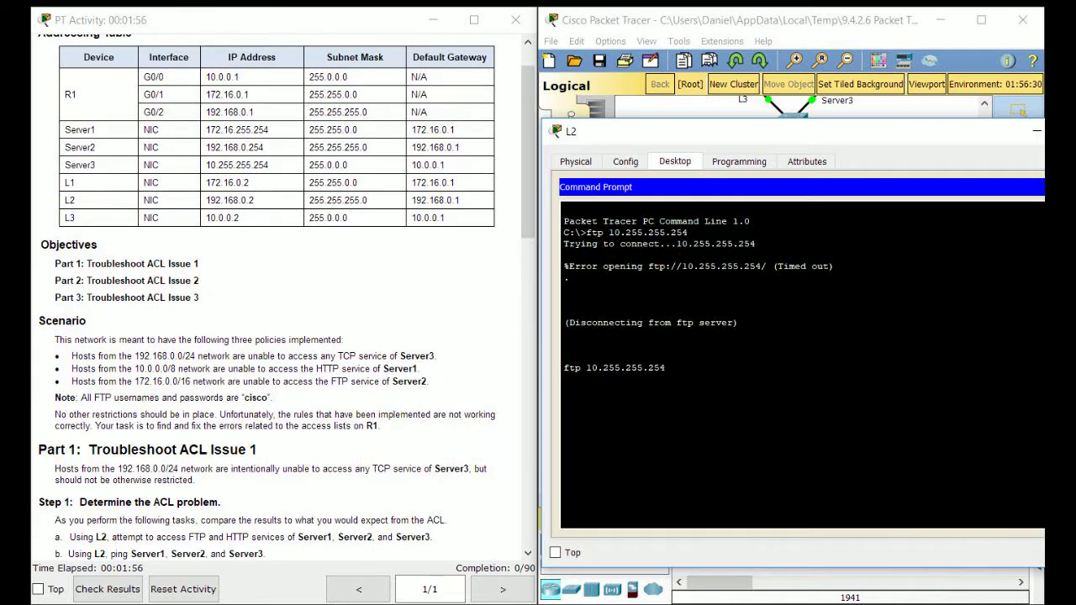
key(BackSpace)
key(BackSpace)
key(BackSpace)
key(BackSpace)
key(BackSpace)
key(BackSpace)
key(BackSpace)
key(BackSpace)
key(BackSpace)
key(BackSpace)
key(BackSpace)
key(BackSpace)
key(BackSpace)
text(72.16.255.254)
key(Return)
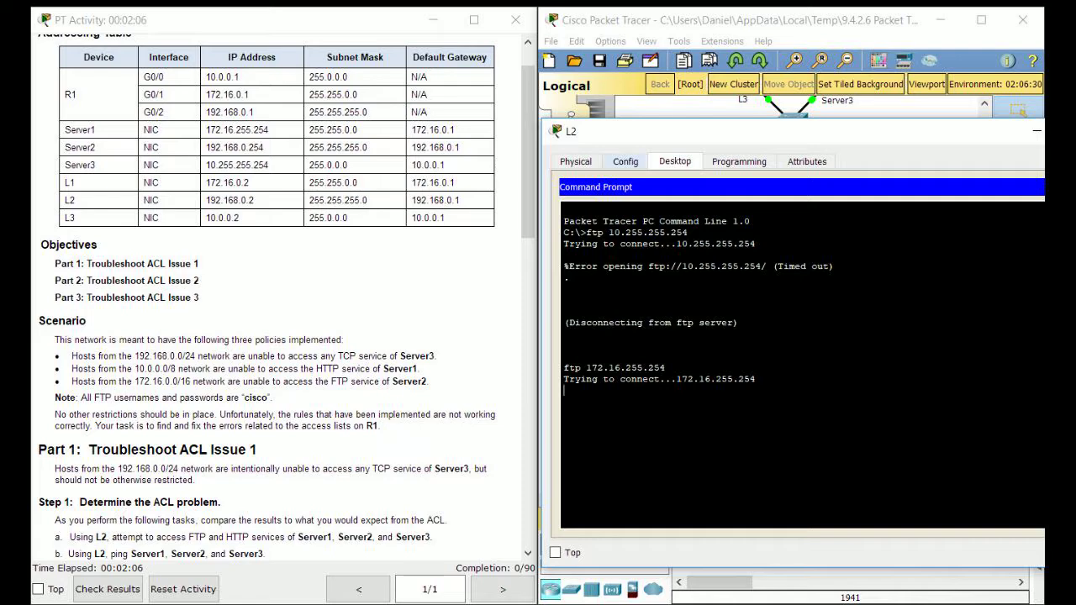
drag(631, 132, 196, 197)
click(790, 179)
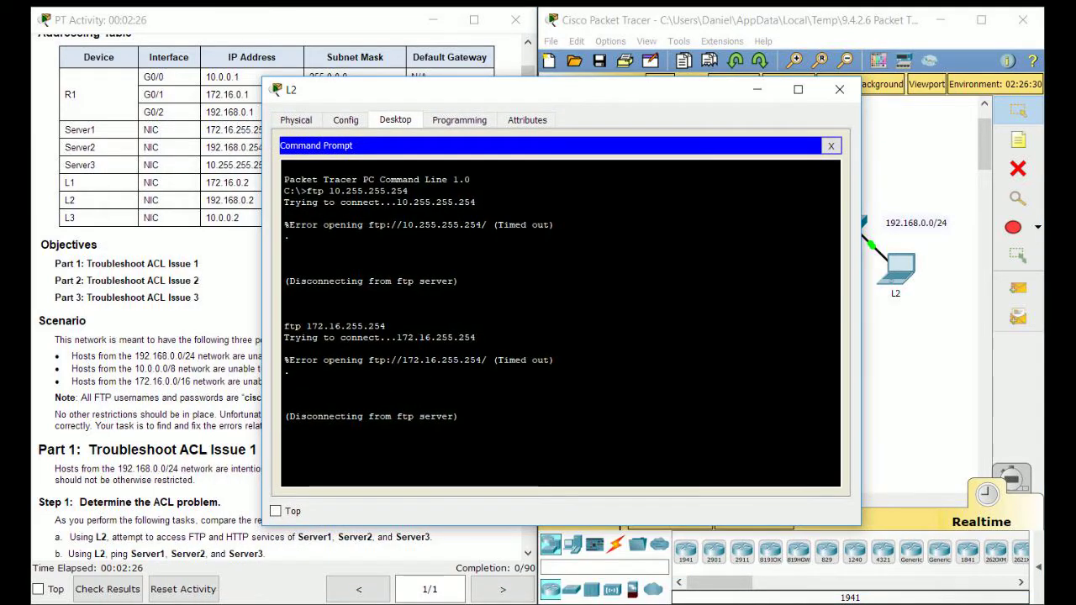
FTP to Server2 at 192.168.0.254, log in with the lab credentials, quit, and close the prompt
text(ftp 192.168.)
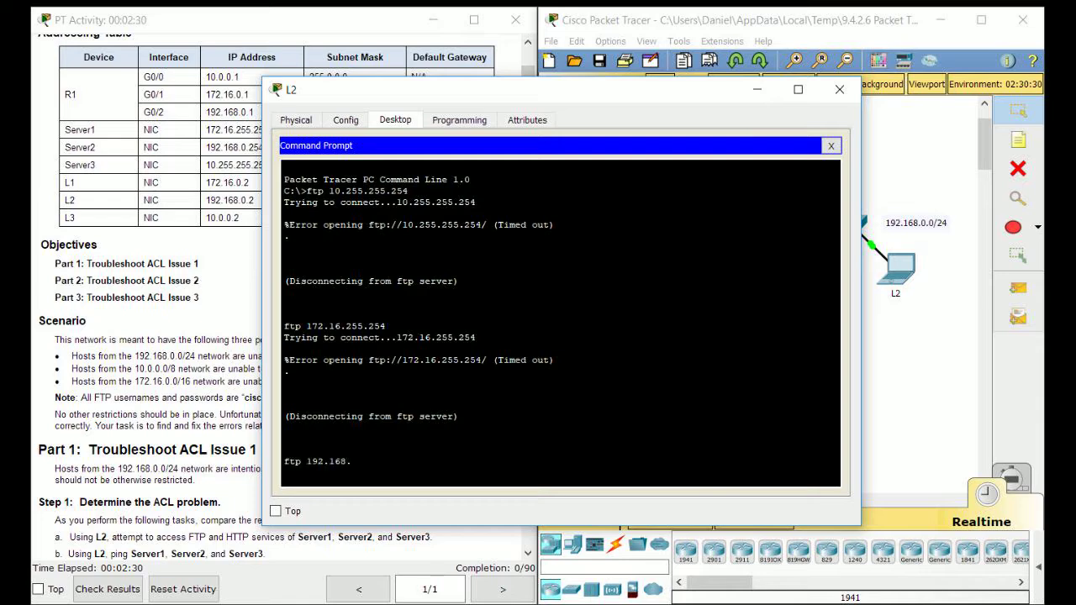
text(0.254)
key(Return)
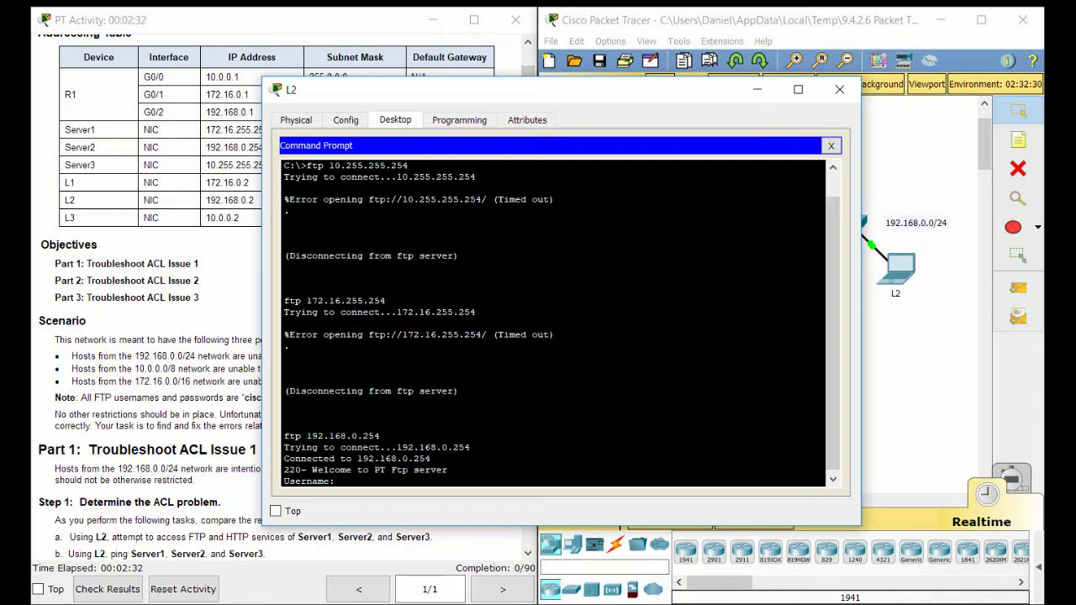
text(cisco)
key(Return)
text(cisco)
key(Return)
text(quit)
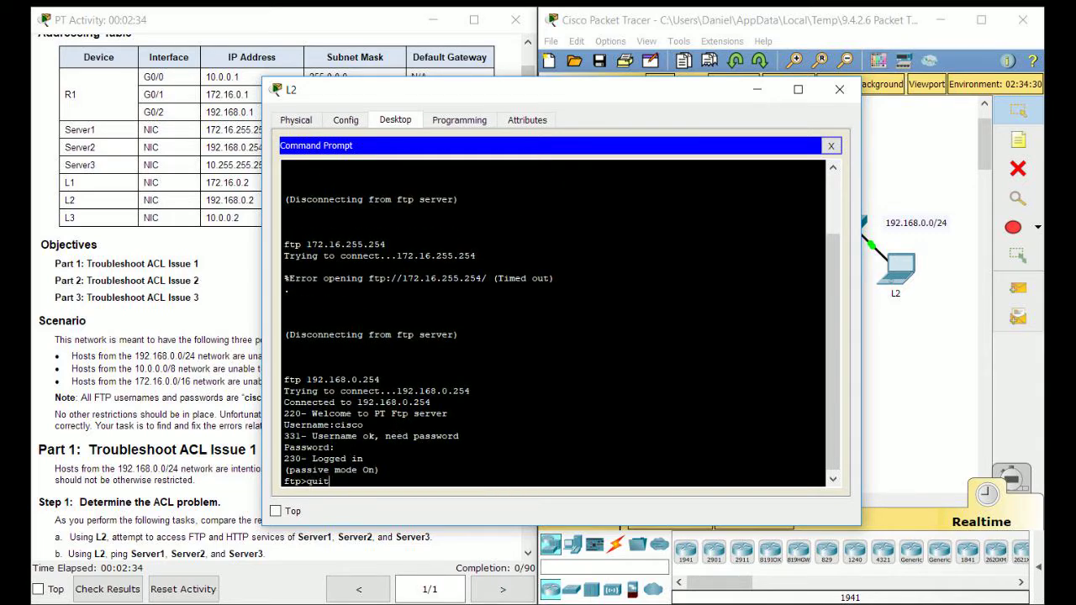
key(Return)
click(831, 146)
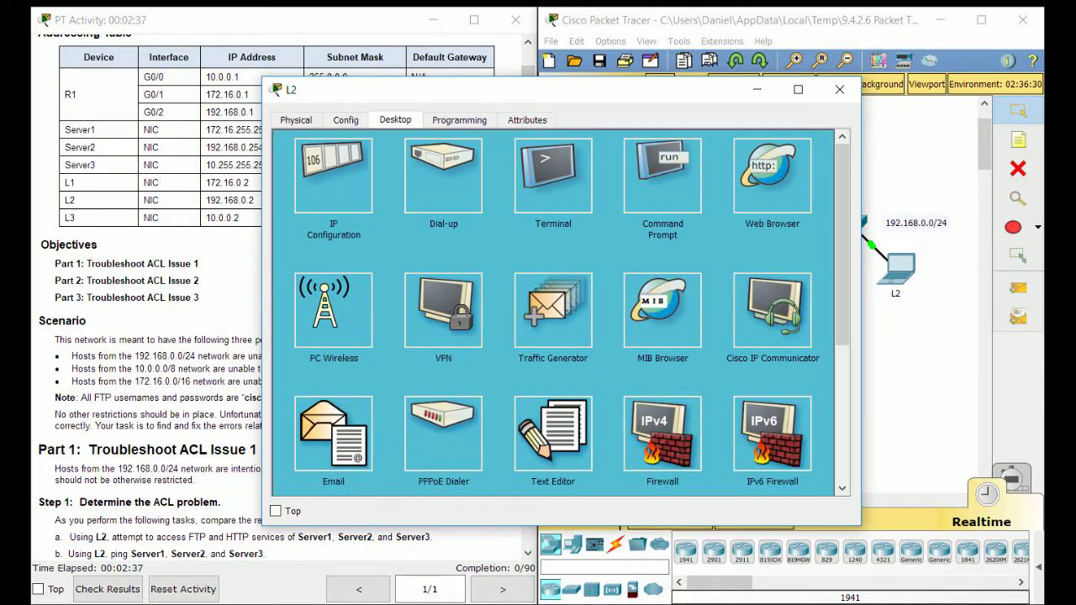
In L2's web browser, load the pages at 10.255.255.254 and Server2's 192.168.0.254
click(771, 175)
drag(504, 89, 443, 166)
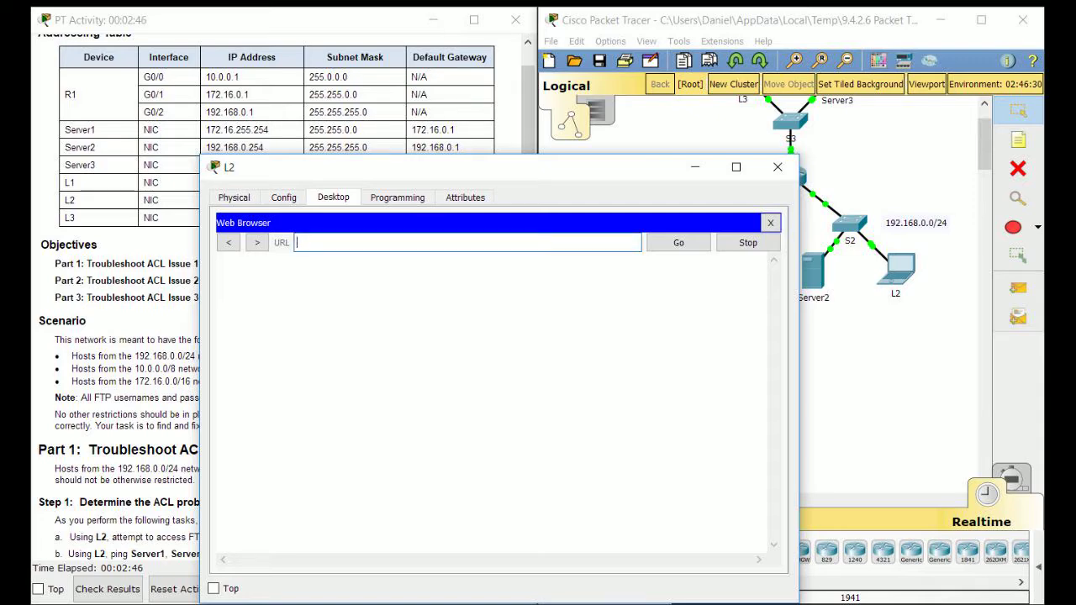
drag(446, 167, 649, 135)
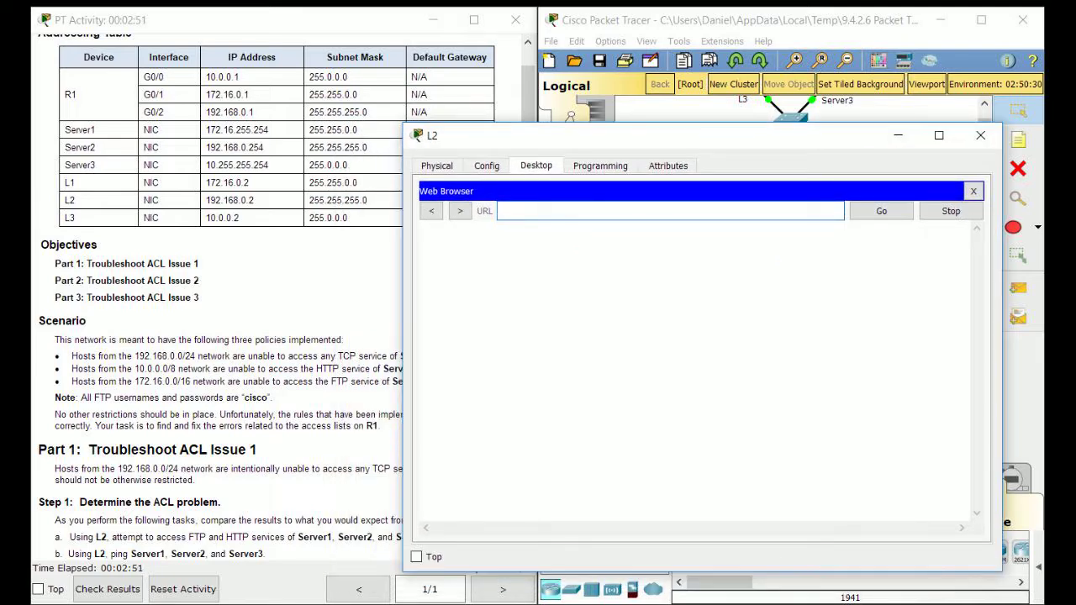
text(10.255.255.254)
key(Return)
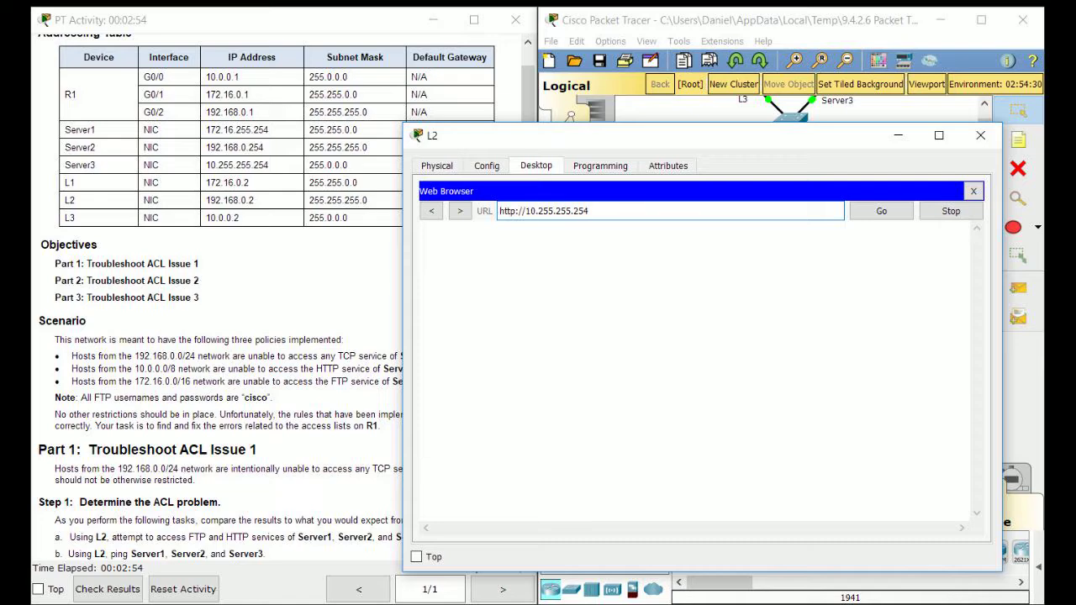
drag(672, 135, 576, 92)
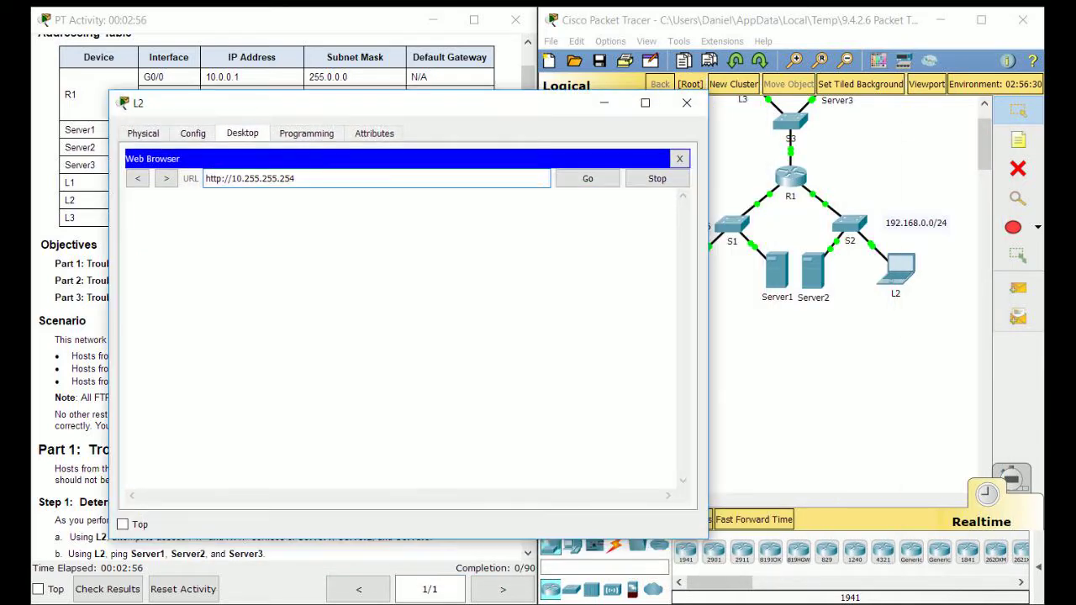
click(754, 520)
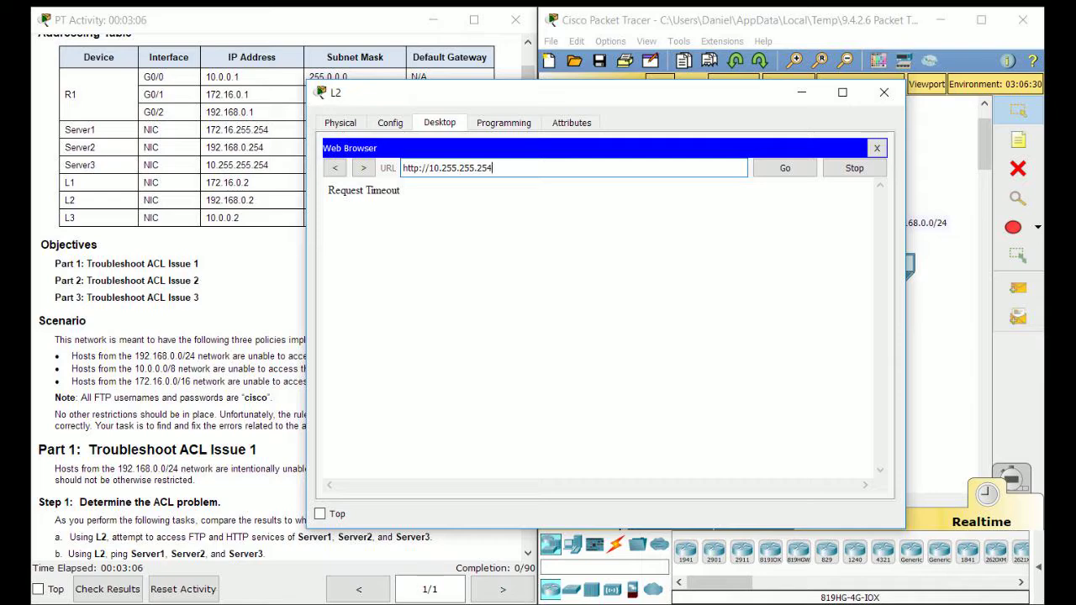
key(ctrl+a)
text(192.168.0.254)
key(Return)
Enter 172.16.255.254 in L2's browser address and fast-forward the simulation clock
key(ctrl+a)
key(BackSpace)
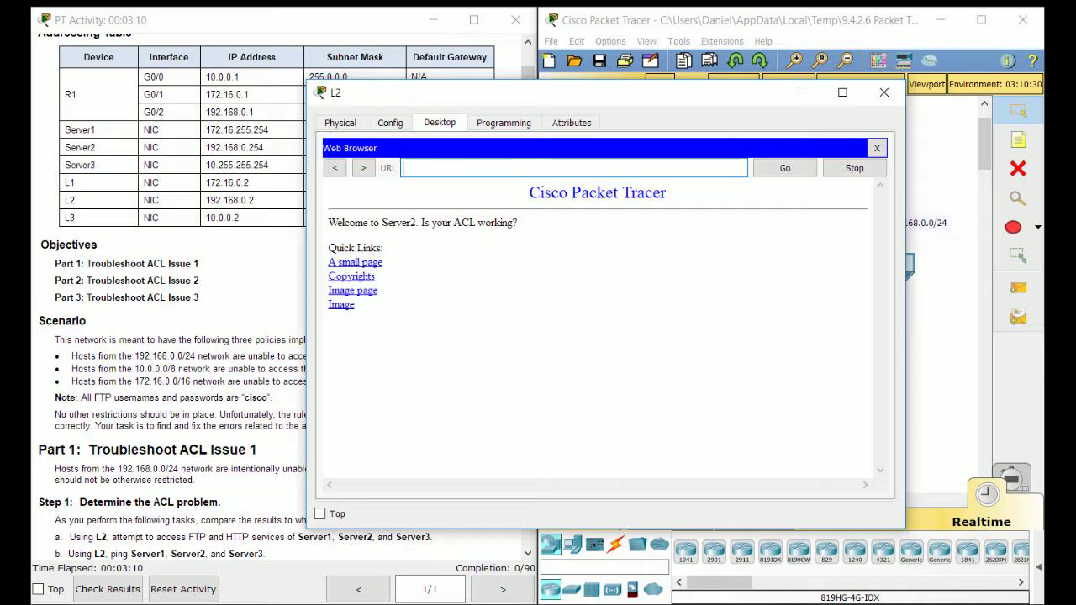
text(172.16.255.254)
drag(513, 93, 373, 86)
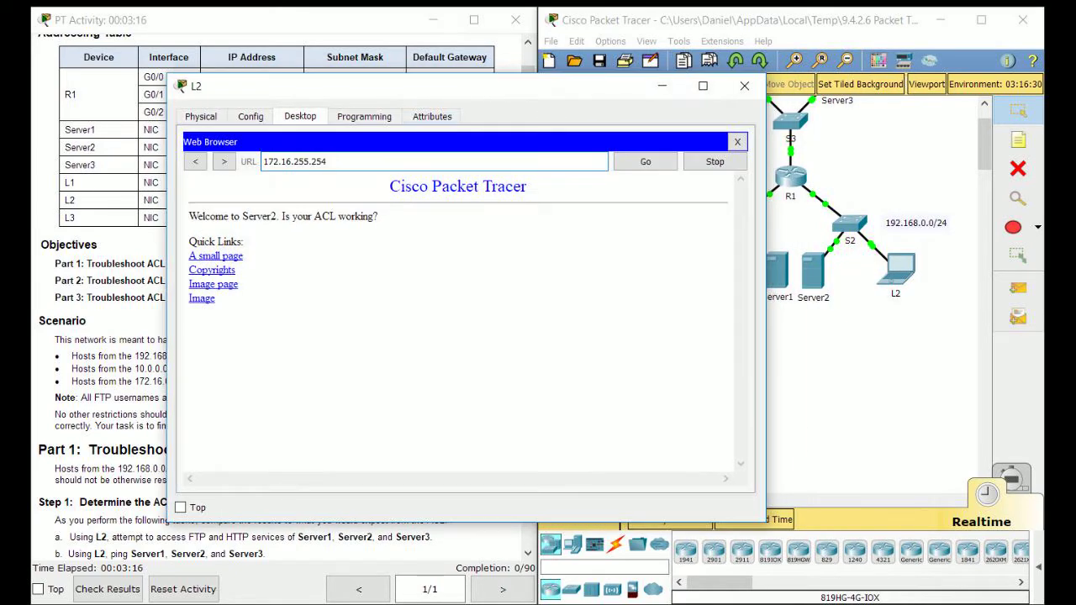
click(874, 362)
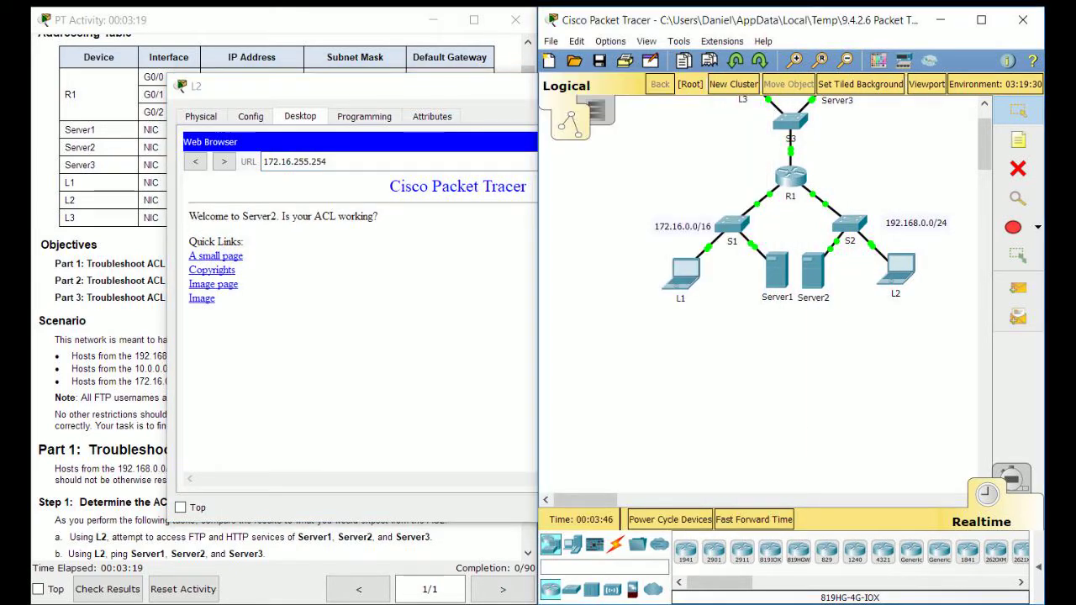
click(748, 519)
click(748, 502)
click(748, 518)
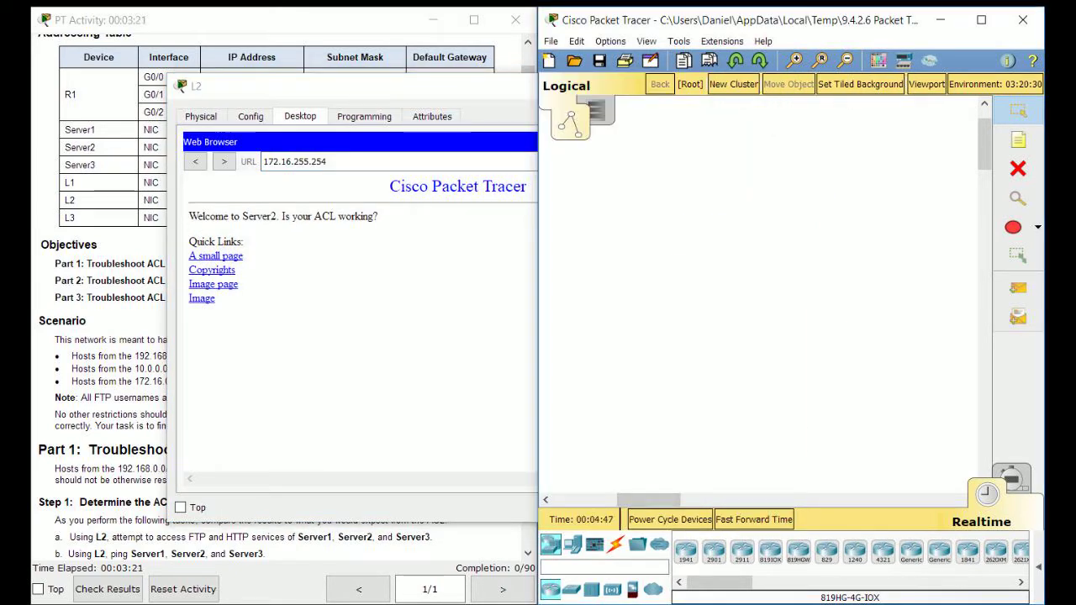
click(748, 520)
scroll(749, 454, up, 1)
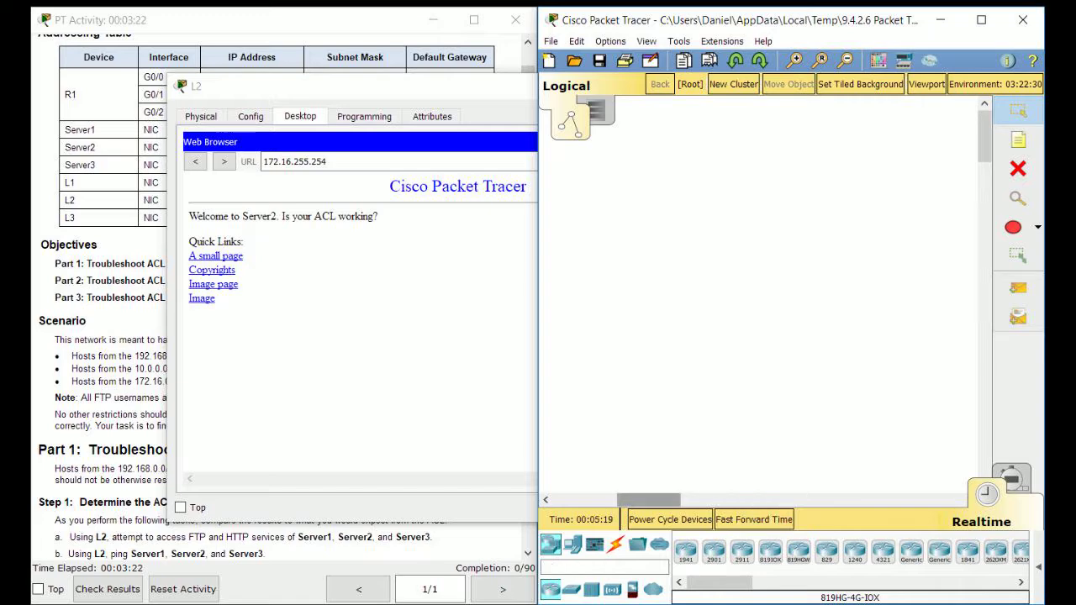
drag(648, 500, 585, 500)
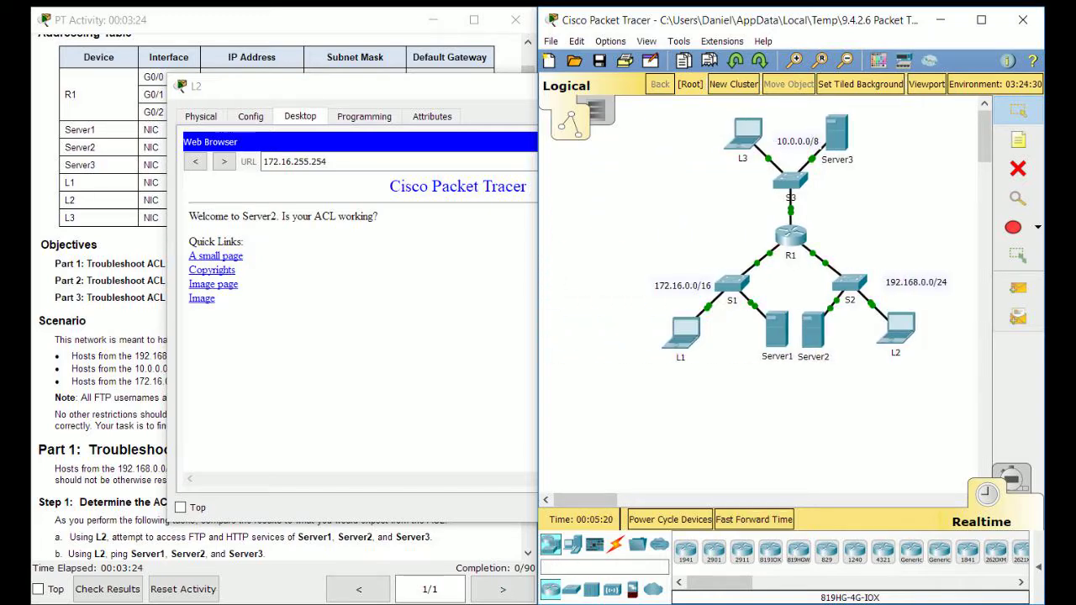
Resubmit the 172.16.255.254 request, fast-forward until Request Timeout appears, then close L2
click(362, 86)
drag(362, 87, 514, 90)
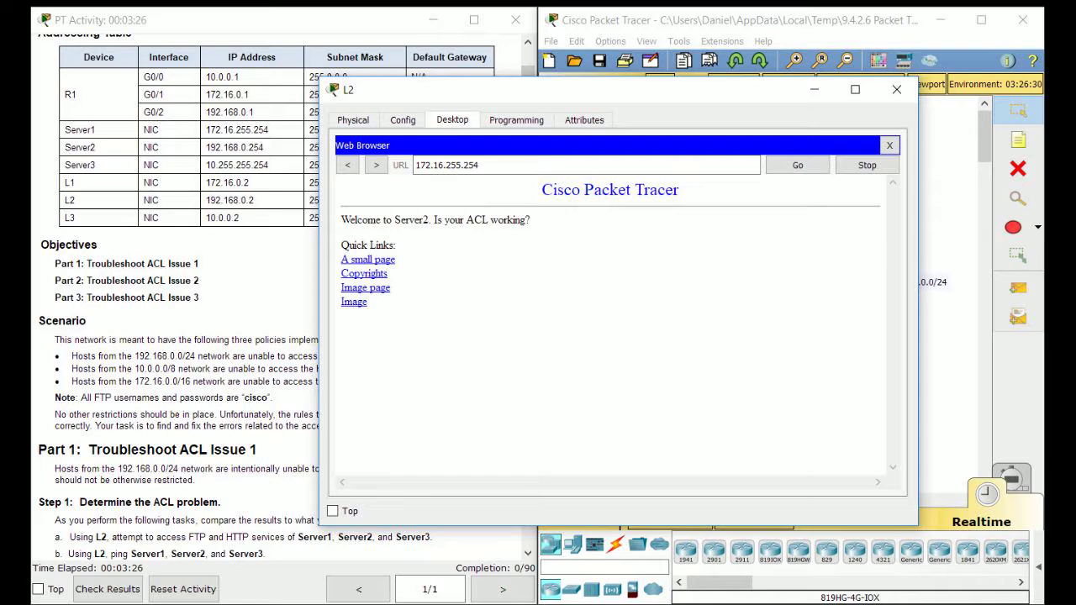
click(523, 165)
key(Return)
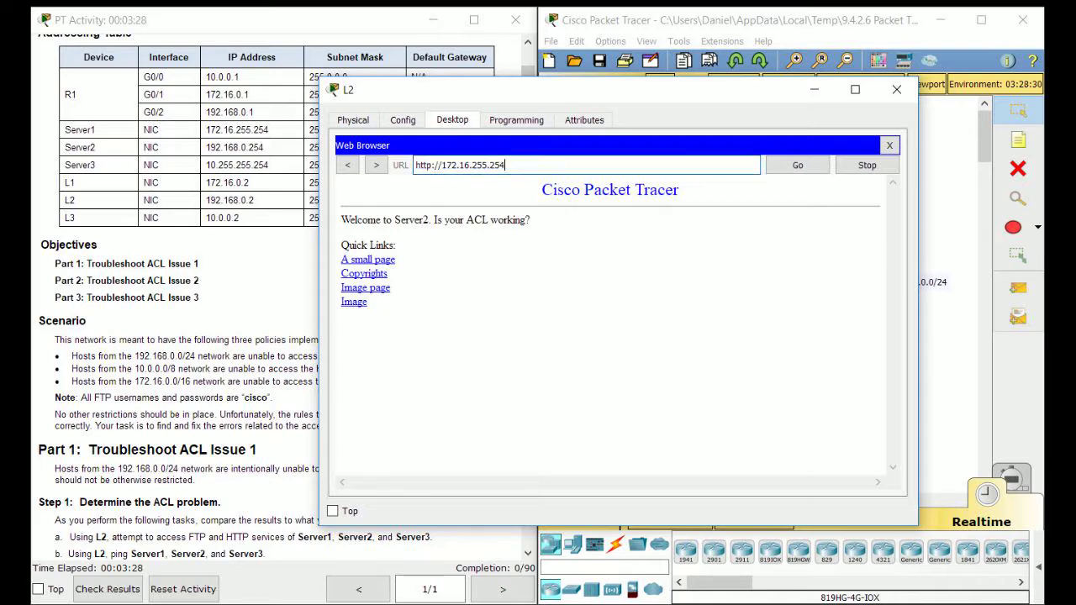
drag(533, 90, 370, 93)
click(766, 520)
click(767, 519)
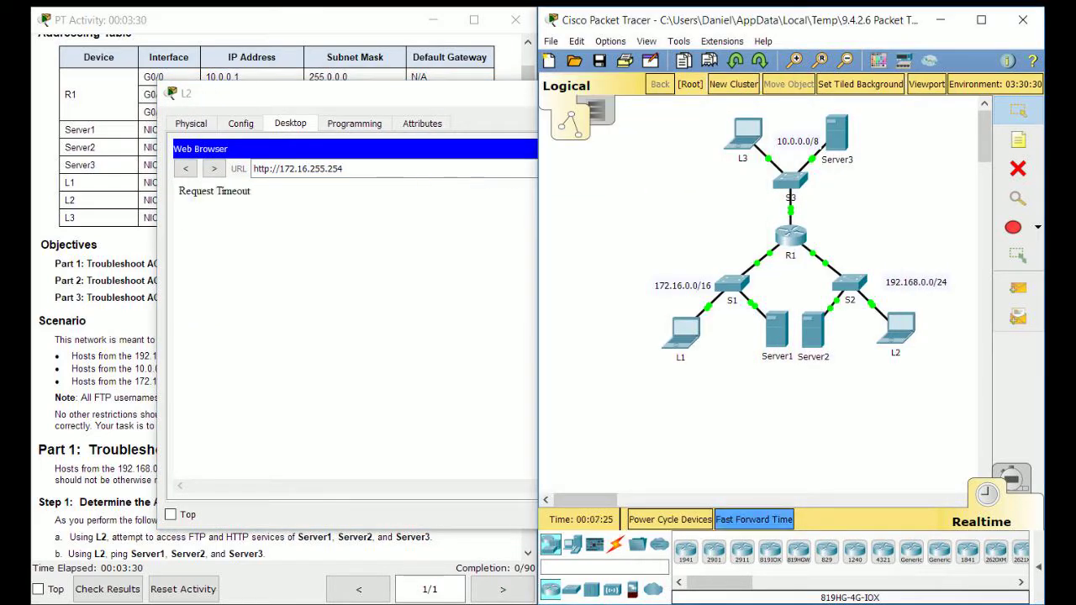
click(371, 93)
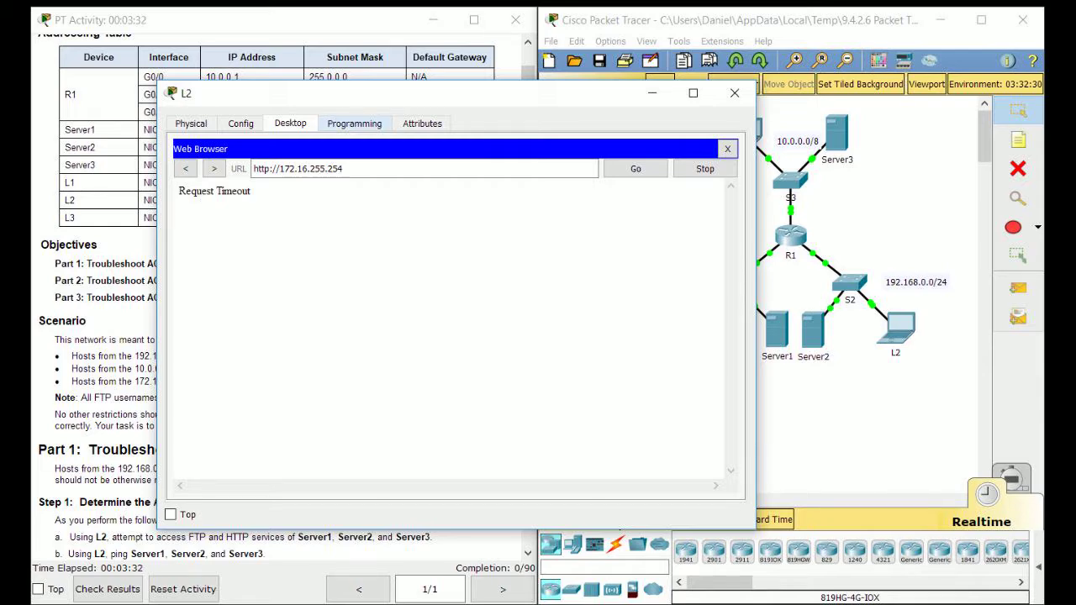
drag(371, 93, 522, 99)
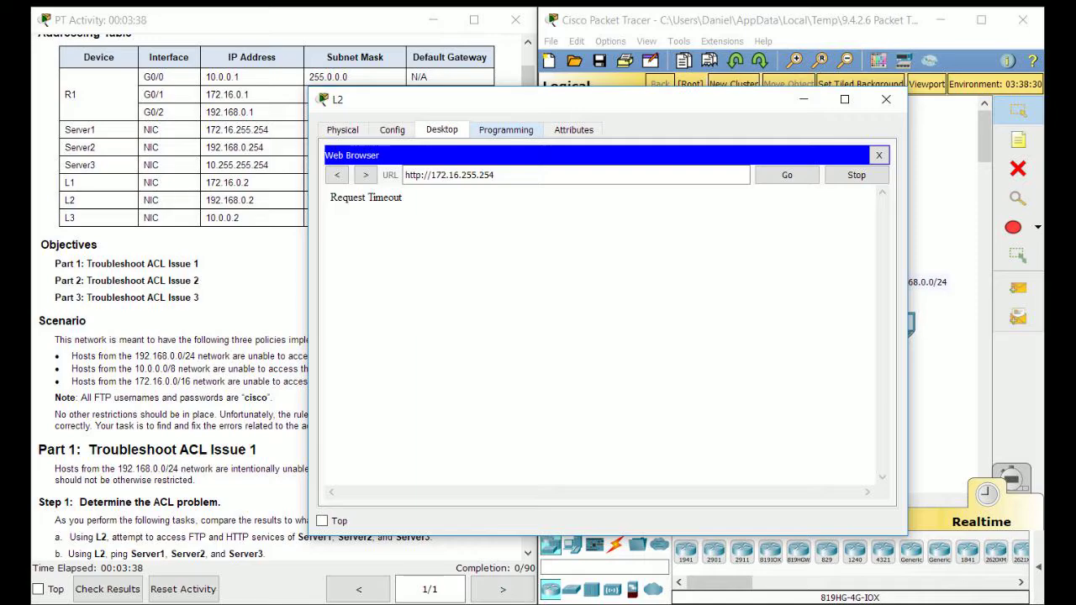
click(886, 99)
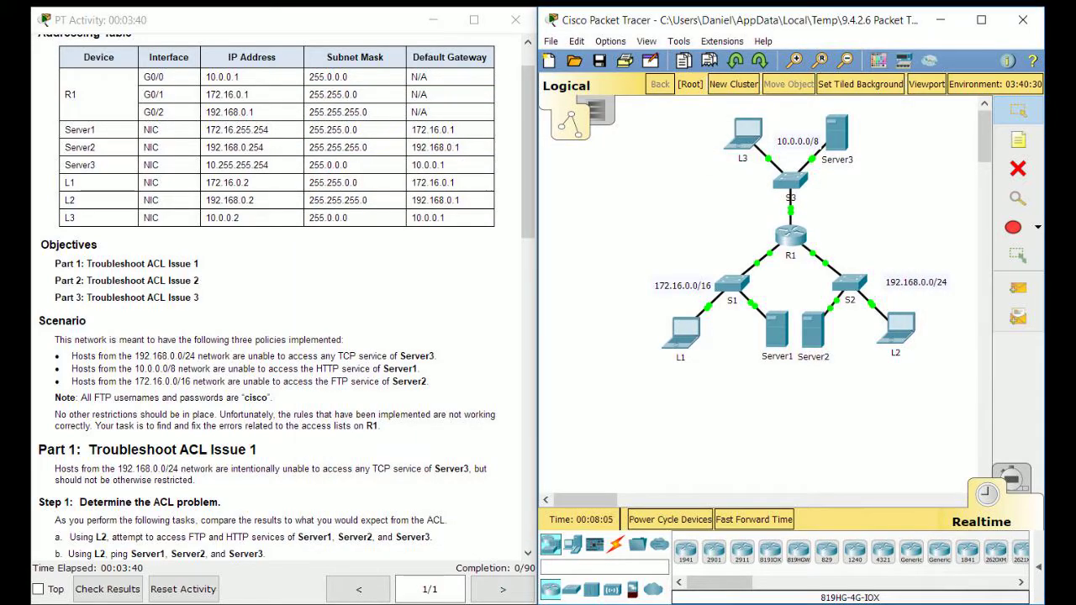
In R1's CLI, enter configuration mode, apply no ip domain-lookup, and exit
click(790, 235)
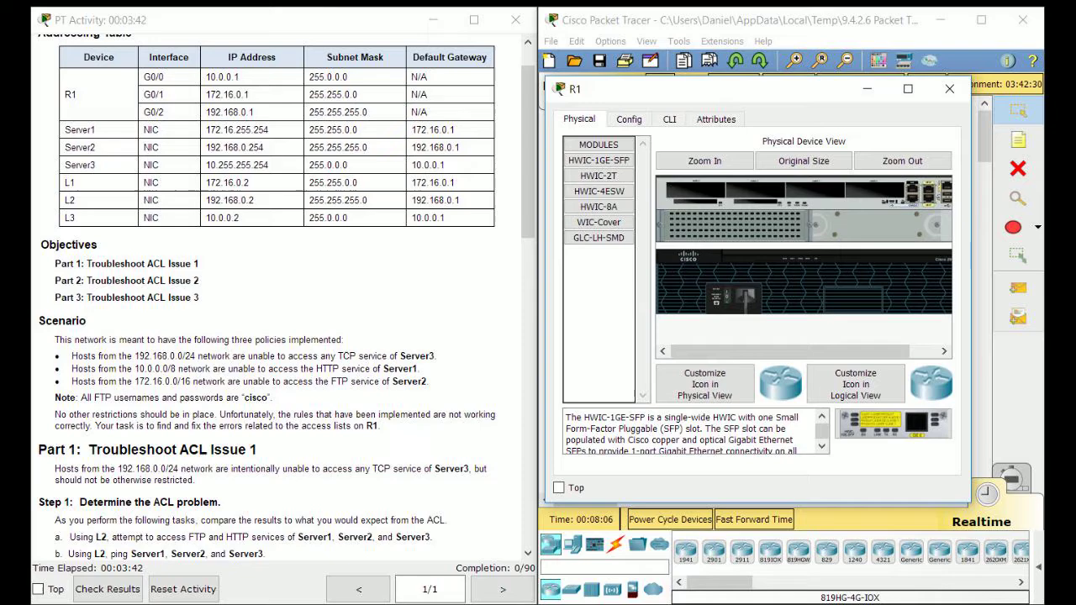
click(669, 118)
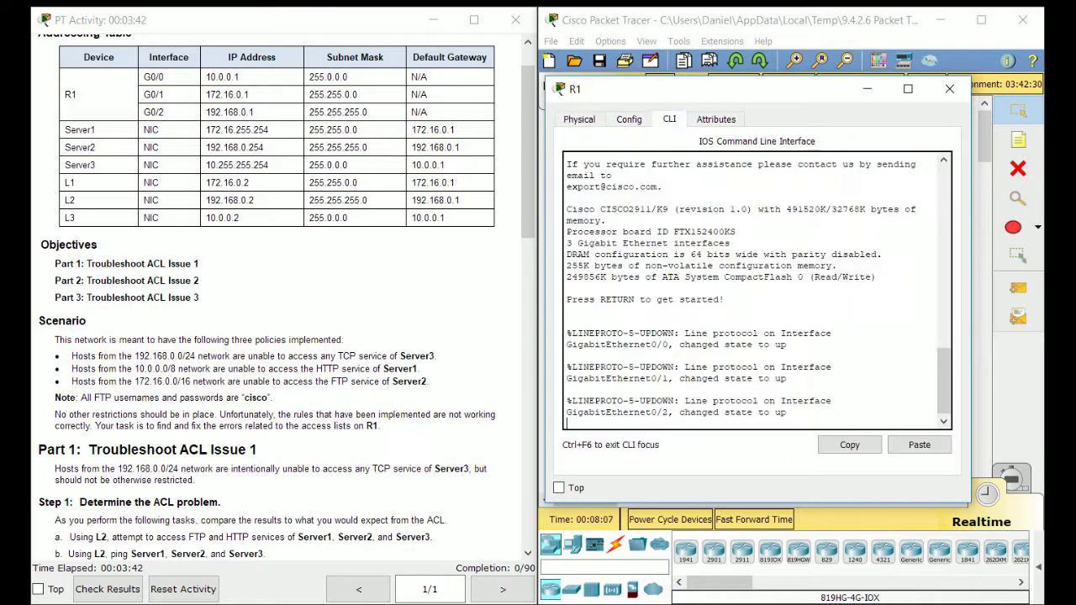
key(Return)
text(en)
key(Return)
text(conf)
key(Return)
text(t)
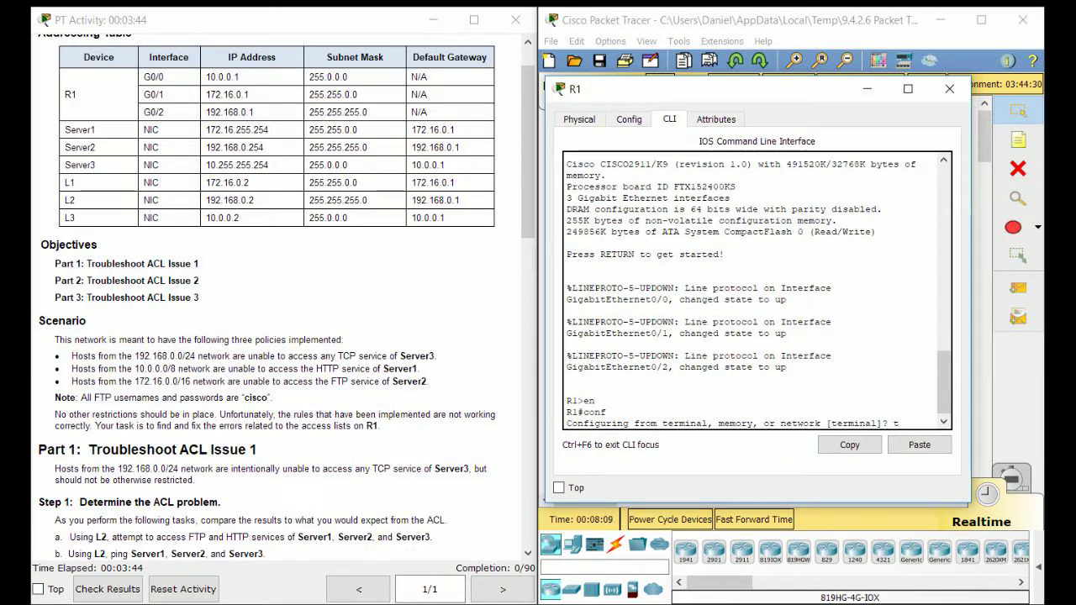
key(Return)
text(show access)
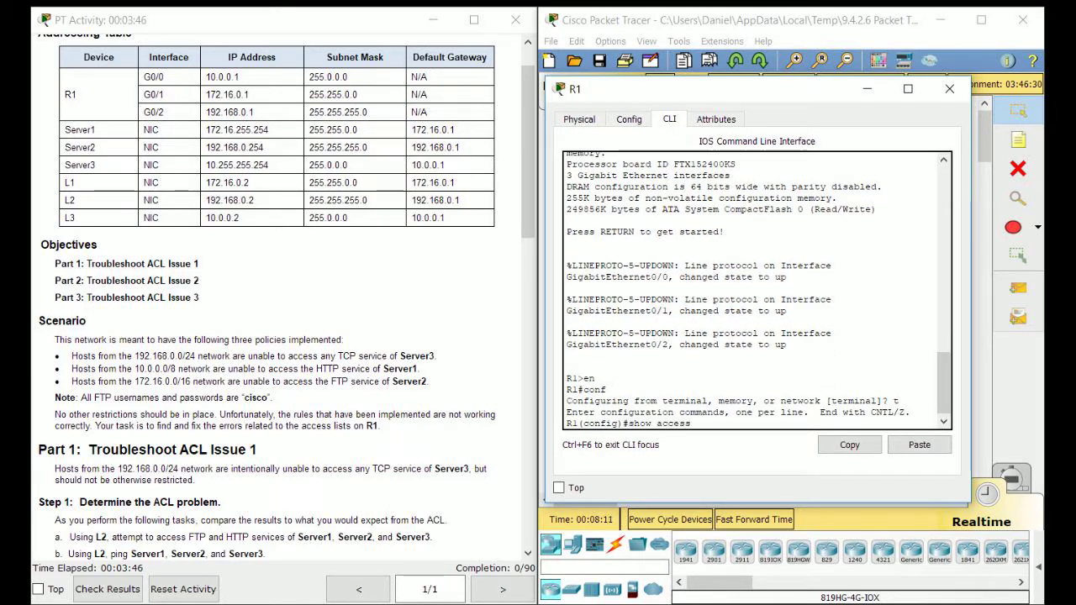
key(BackSpace)
key(BackSpace)
key(BackSpace)
key(BackSpace)
key(BackSpace)
key(BackSpace)
key(BackSpace)
key(BackSpace)
key(BackSpace)
key(BackSpace)
key(BackSpace)
text(no ip dom)
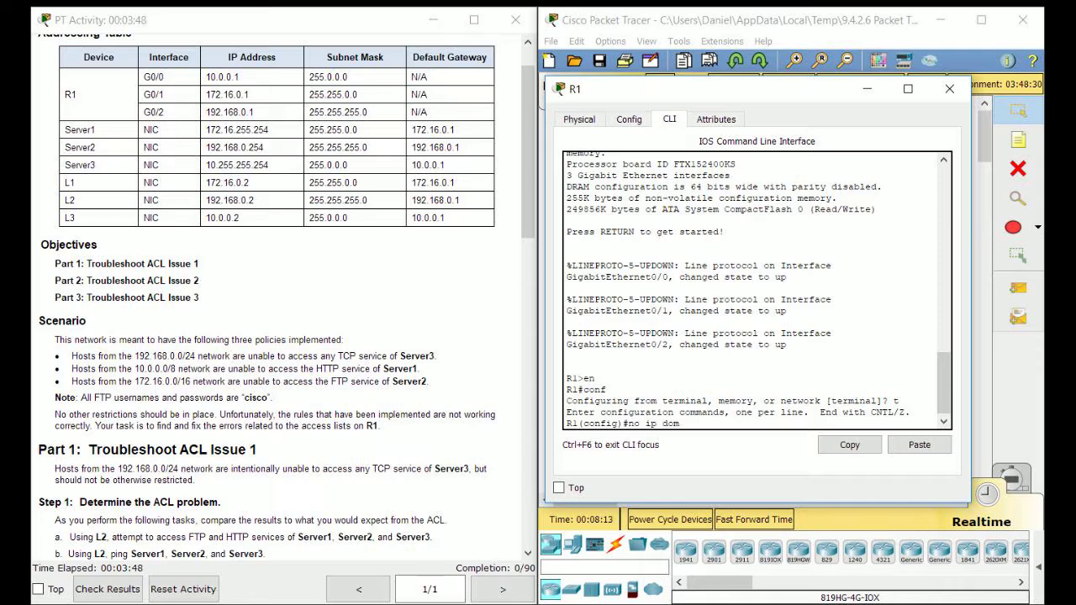
text(ain-lookup)
key(Return)
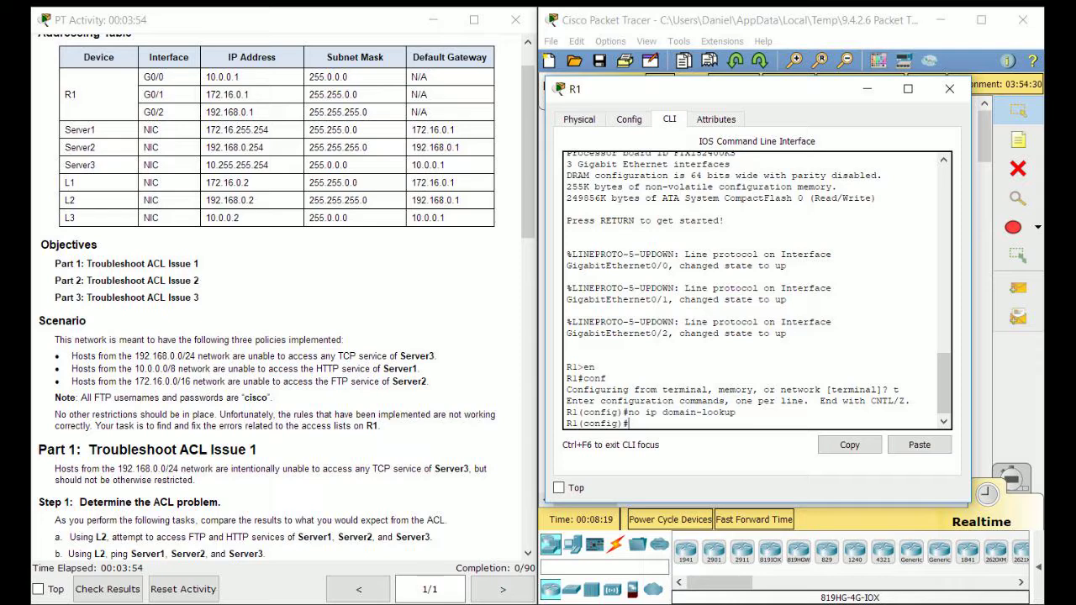
text(exit)
key(Return)
Run show access-lists on R1 and inspect the 192_to_10 deny rule
text(sho)
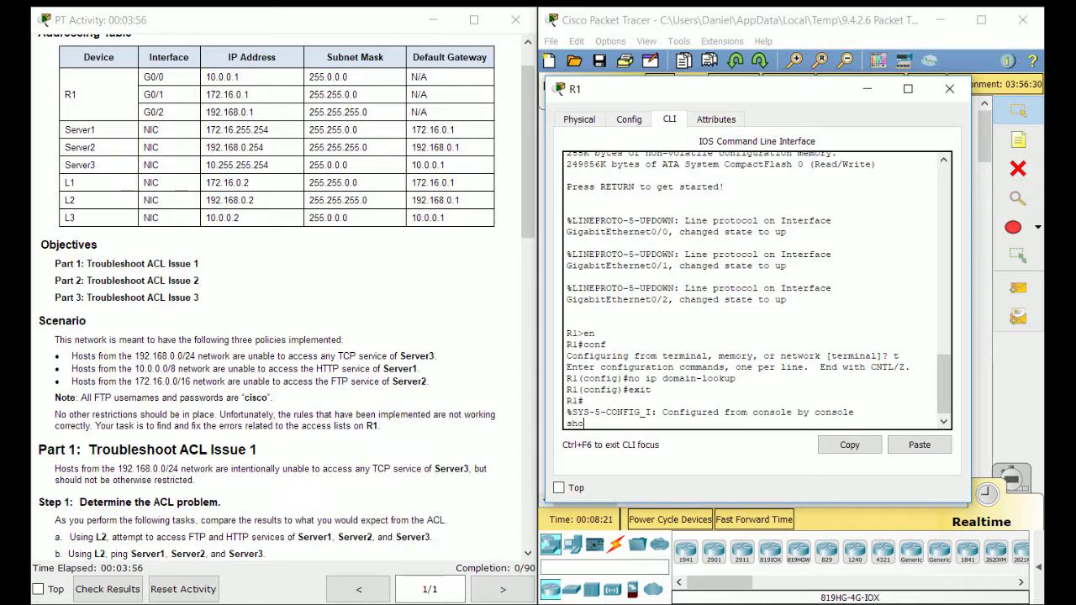
text(w access-lists)
key(Return)
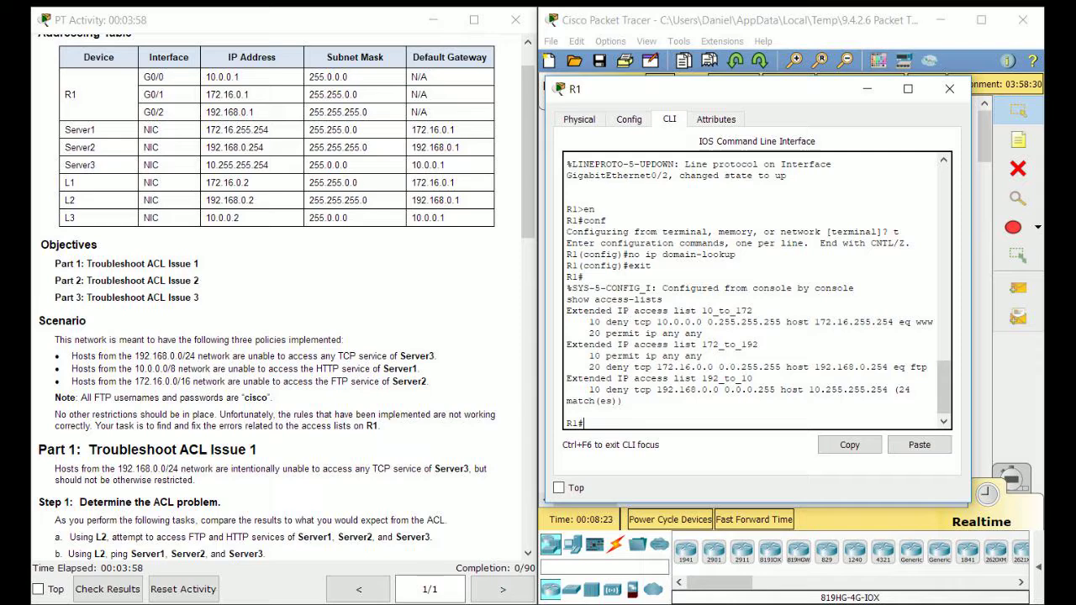
drag(624, 401, 567, 380)
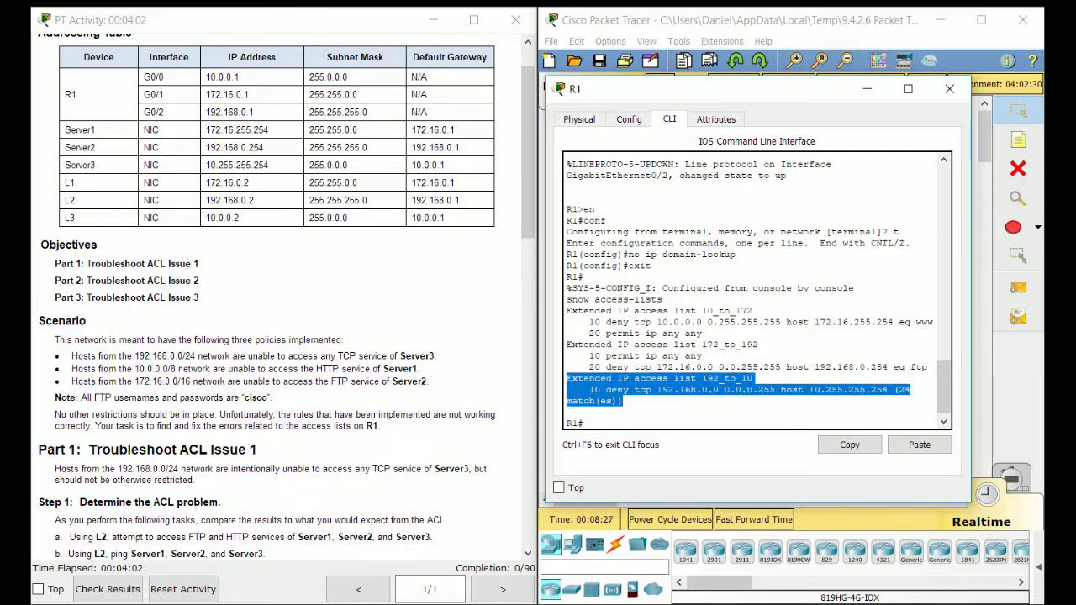
click(586, 423)
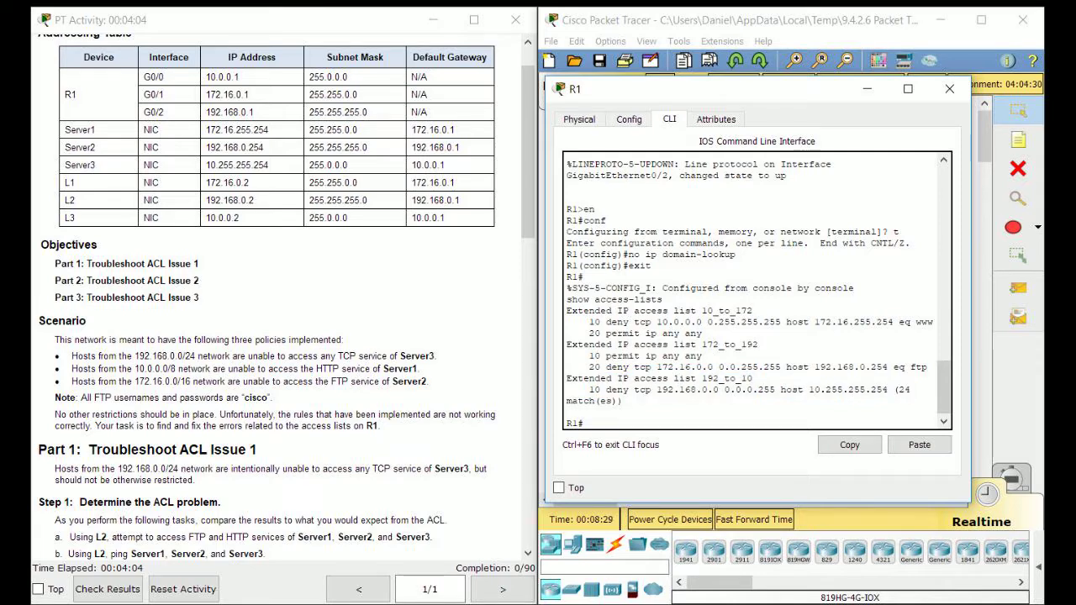
drag(625, 407, 625, 402)
drag(622, 402, 596, 390)
click(592, 412)
drag(715, 88, 424, 176)
Add a 'permit ip any any' entry to R1's extended ACL 192_to_10, then close R1
click(807, 425)
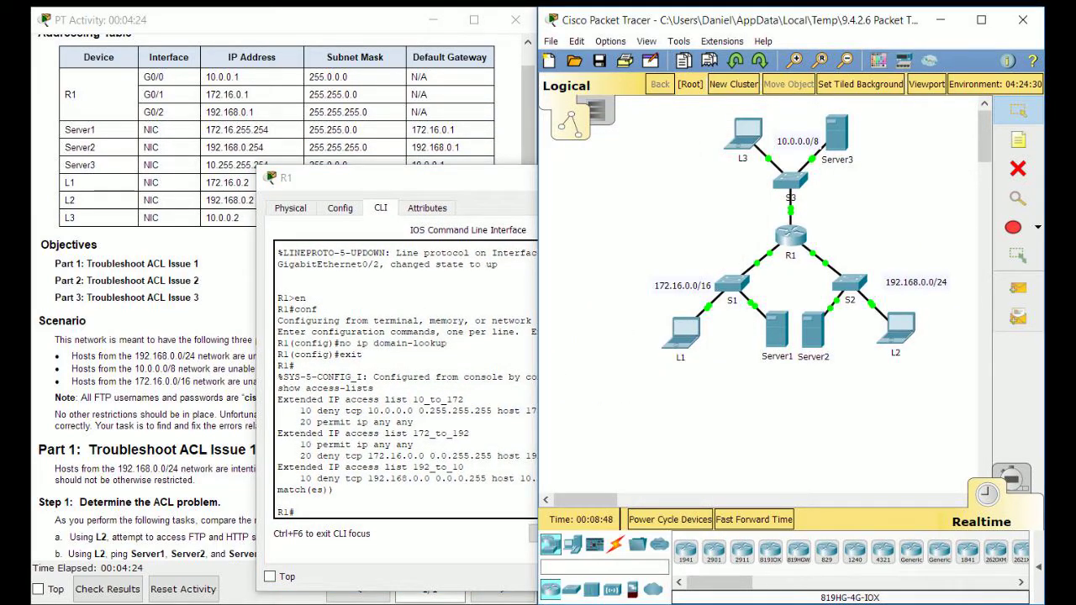
click(353, 178)
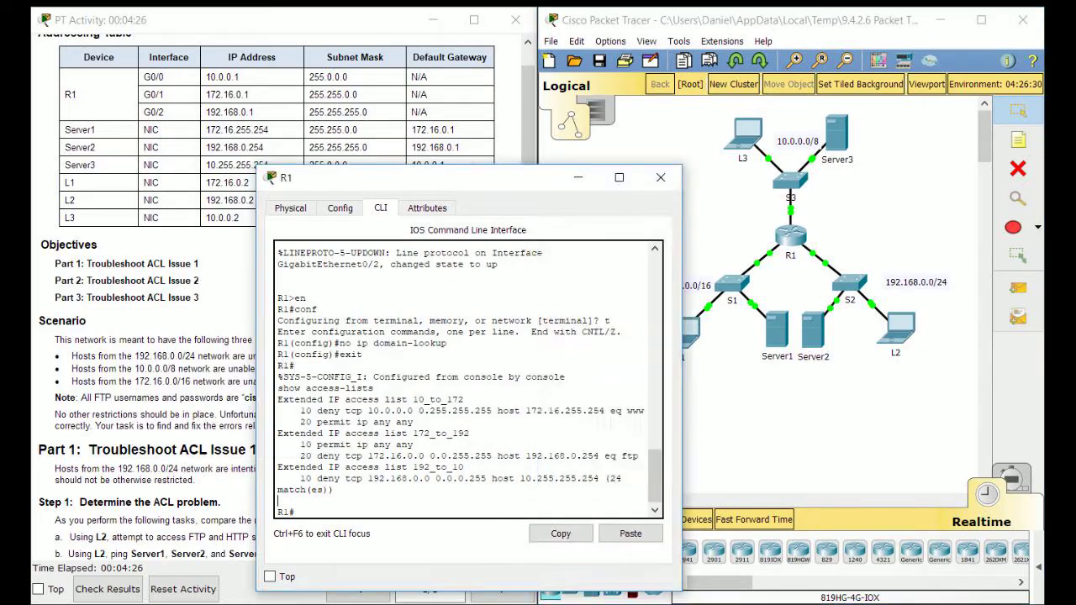
drag(353, 177, 445, 76)
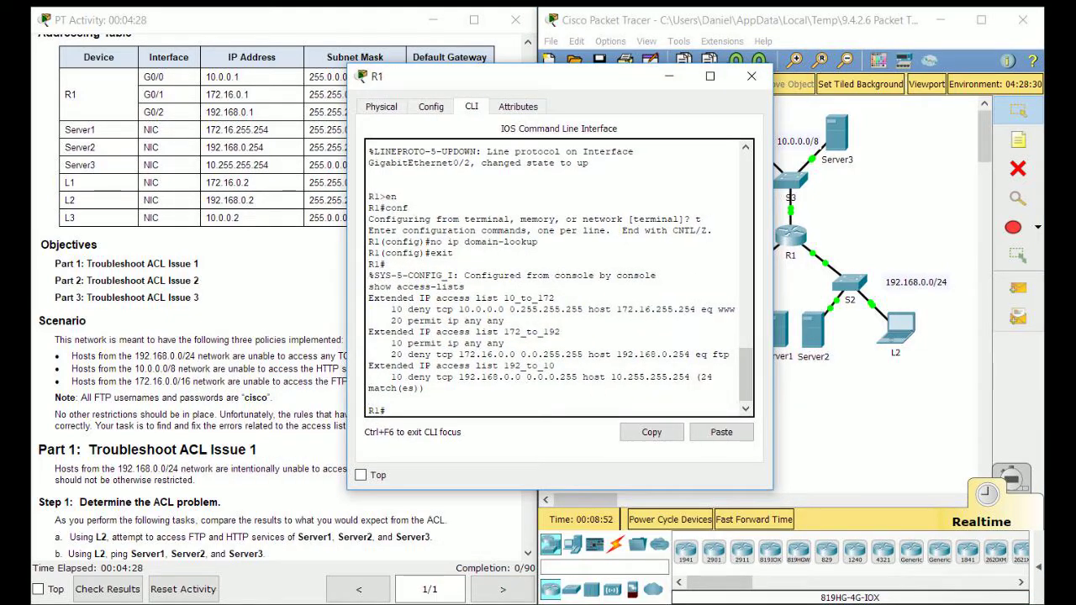
text(conf t)
key(Return)
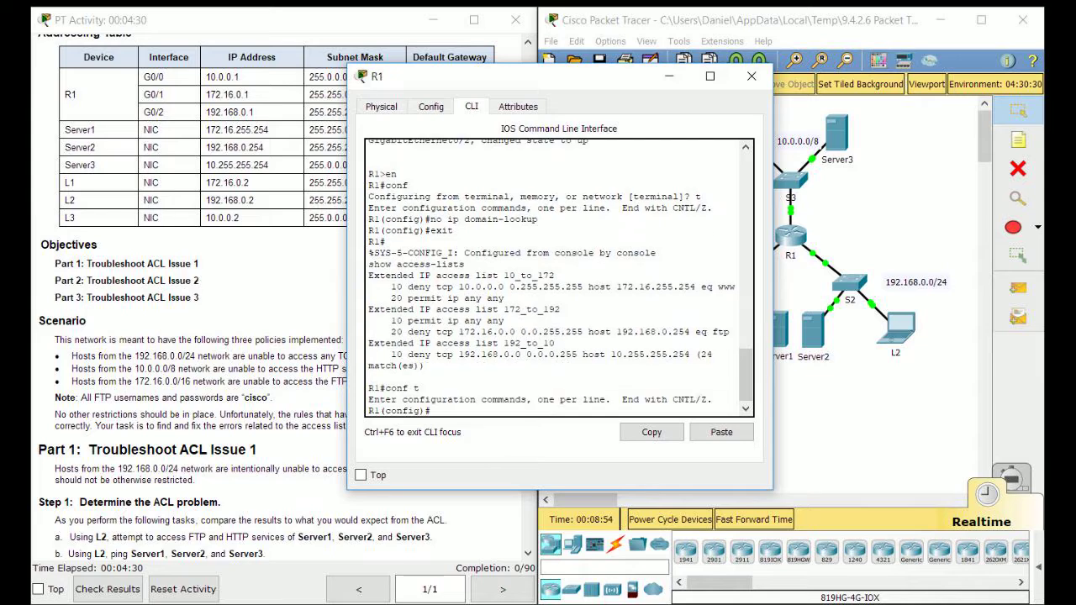
text(ip access-list extended 192)
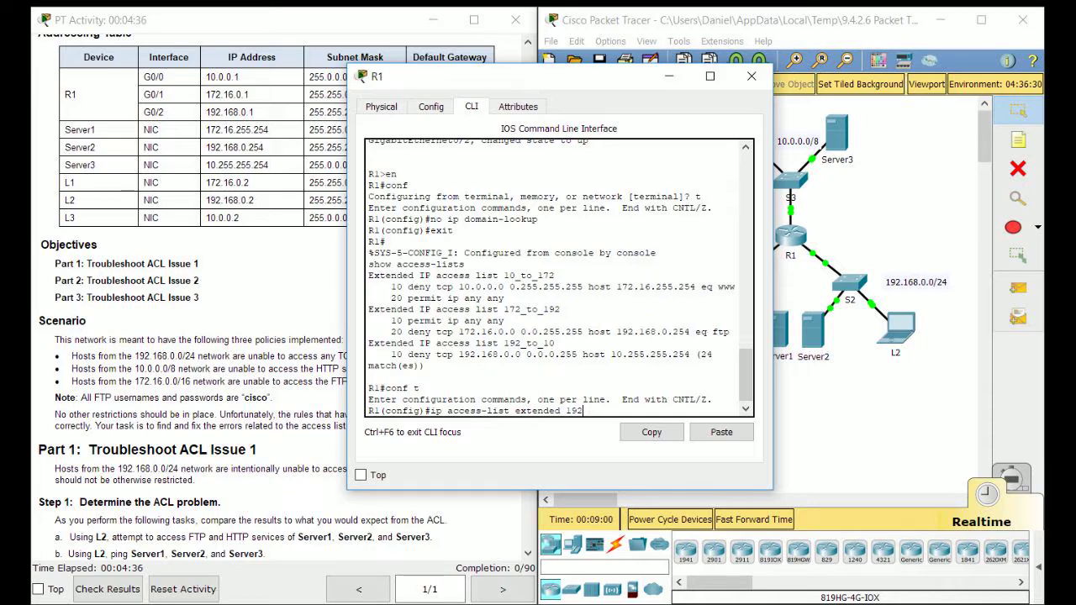
text(.1to_10)
key(Return)
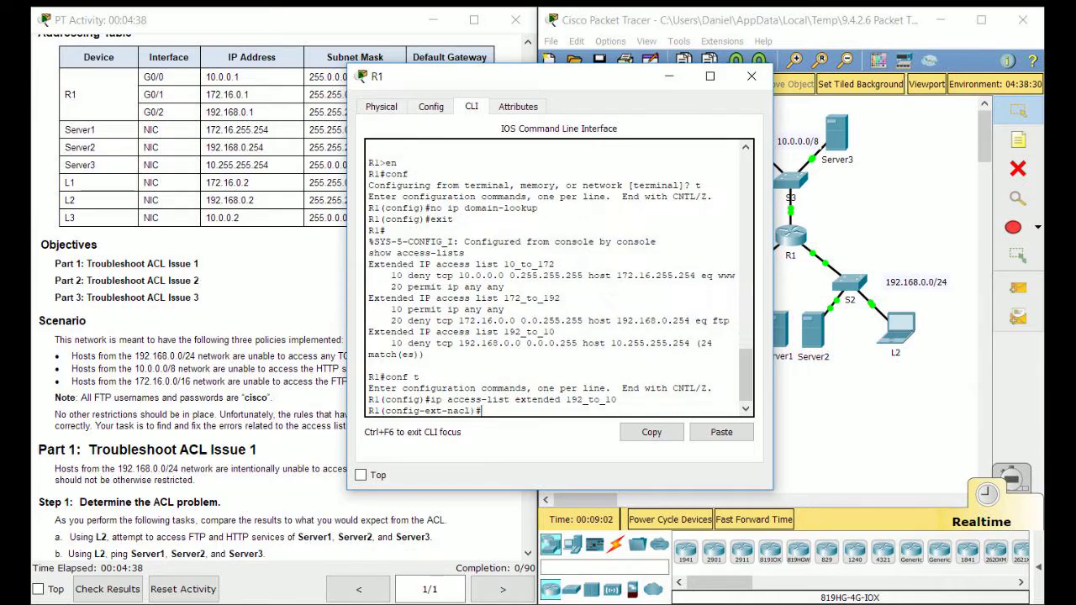
text(permit ip any any)
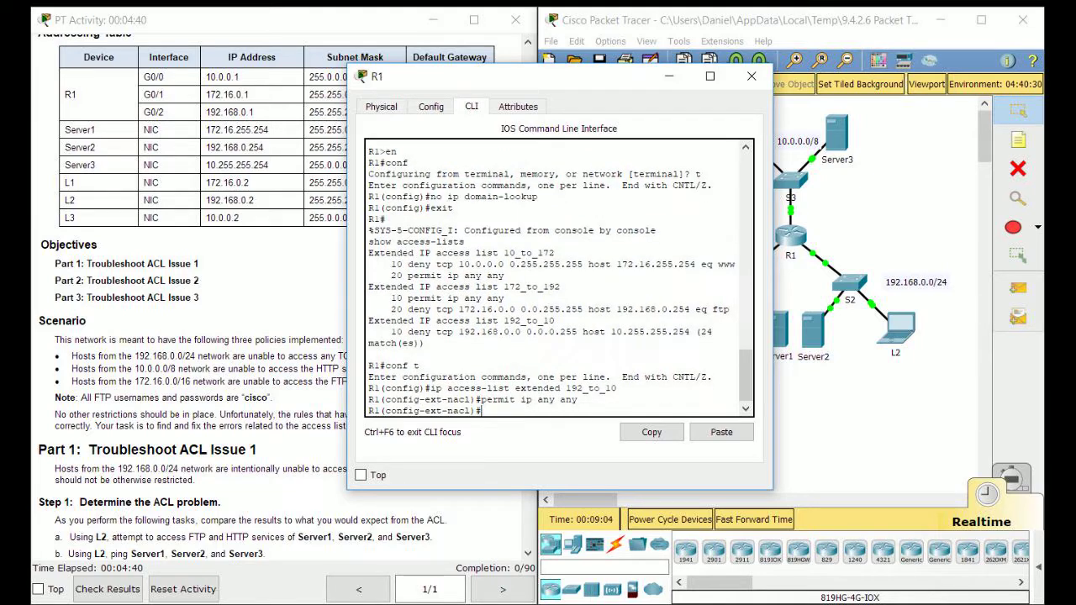
key(Return)
drag(412, 332, 577, 332)
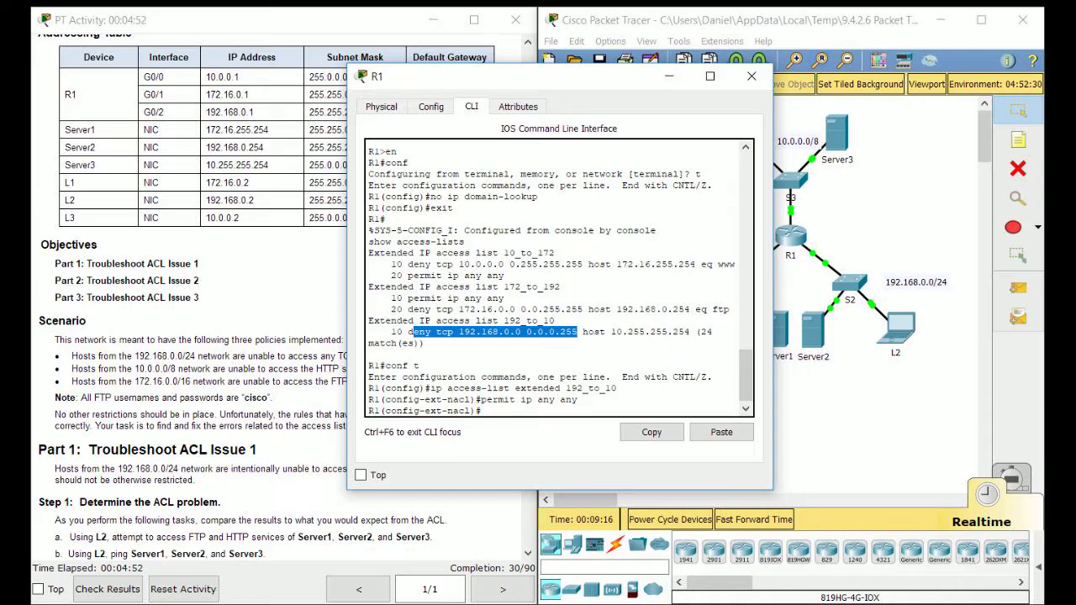
click(752, 76)
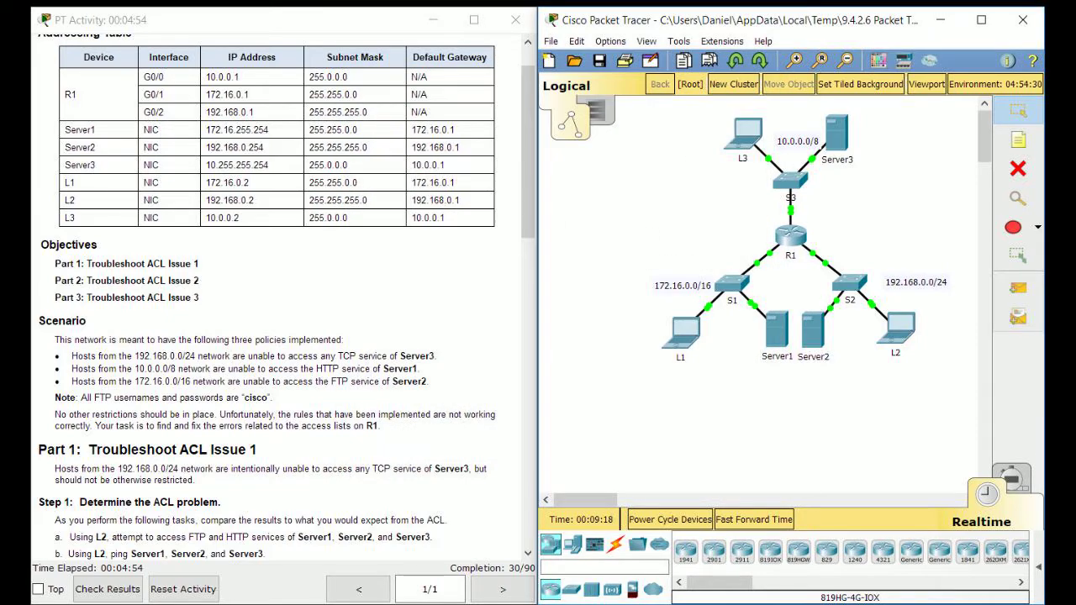
Scroll the activity instructions down to Part 3 and open laptop L1's window
scroll(278, 295, down, 5)
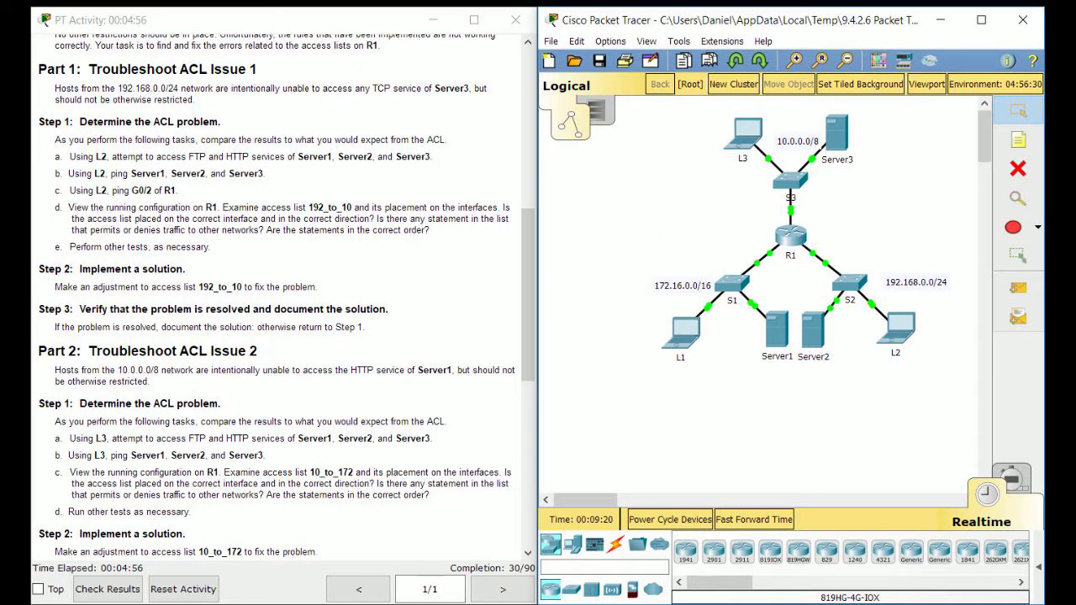
scroll(278, 294, down, 3)
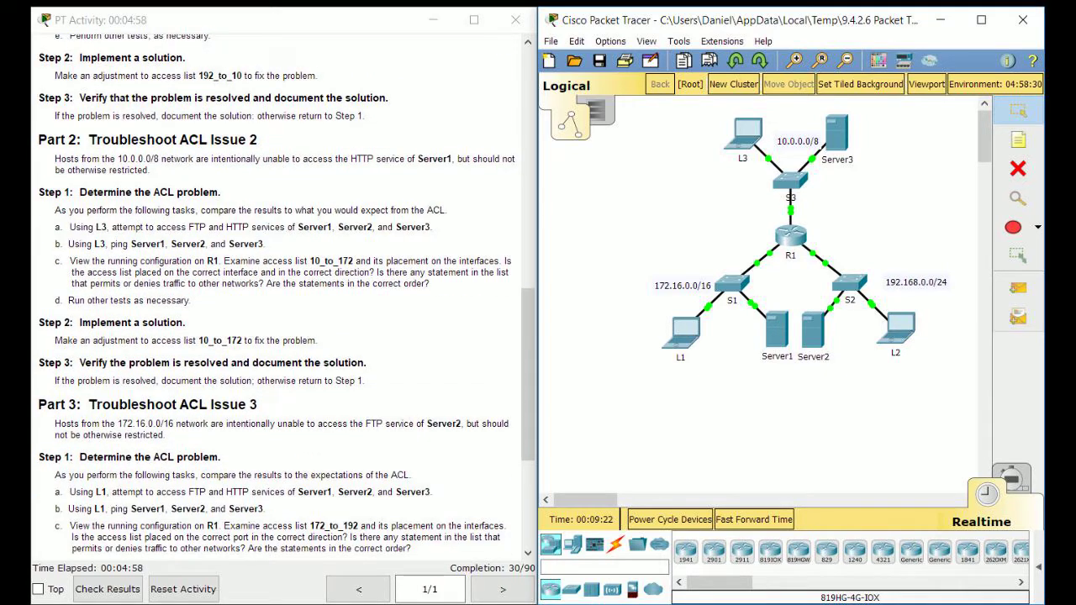
scroll(287, 298, down, 2)
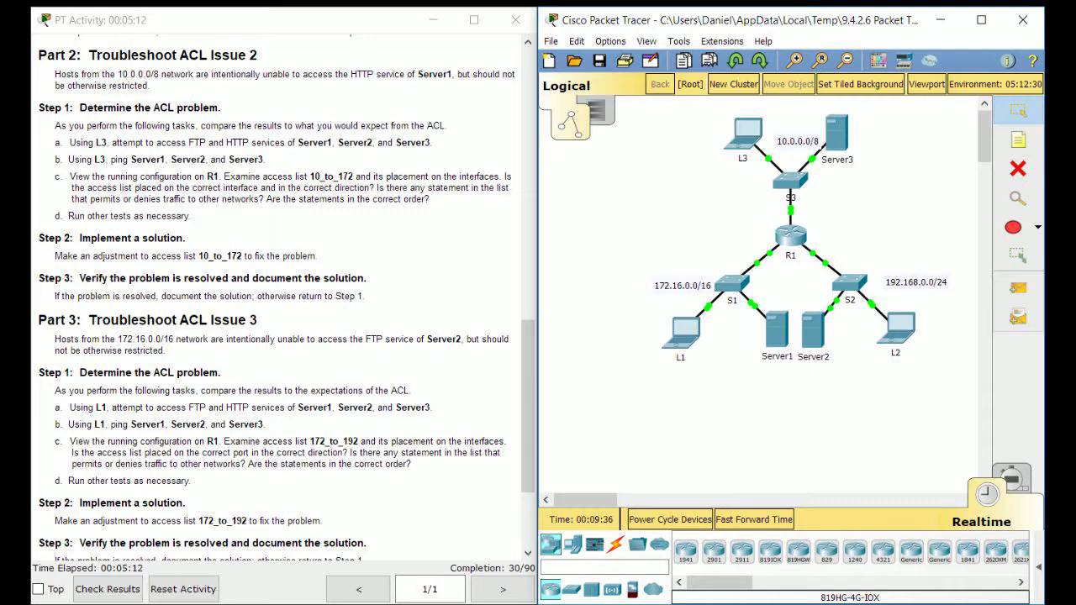
click(683, 332)
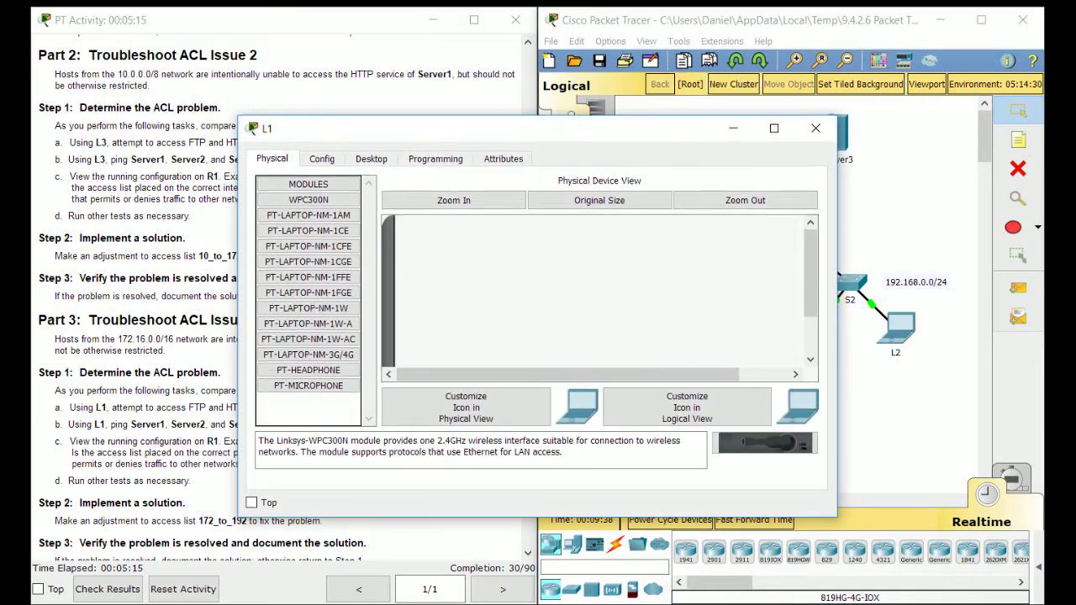
From L1's command prompt, FTP to Server1 at 172.16.255.254, reaching the login prompt
drag(471, 129, 616, 148)
click(516, 178)
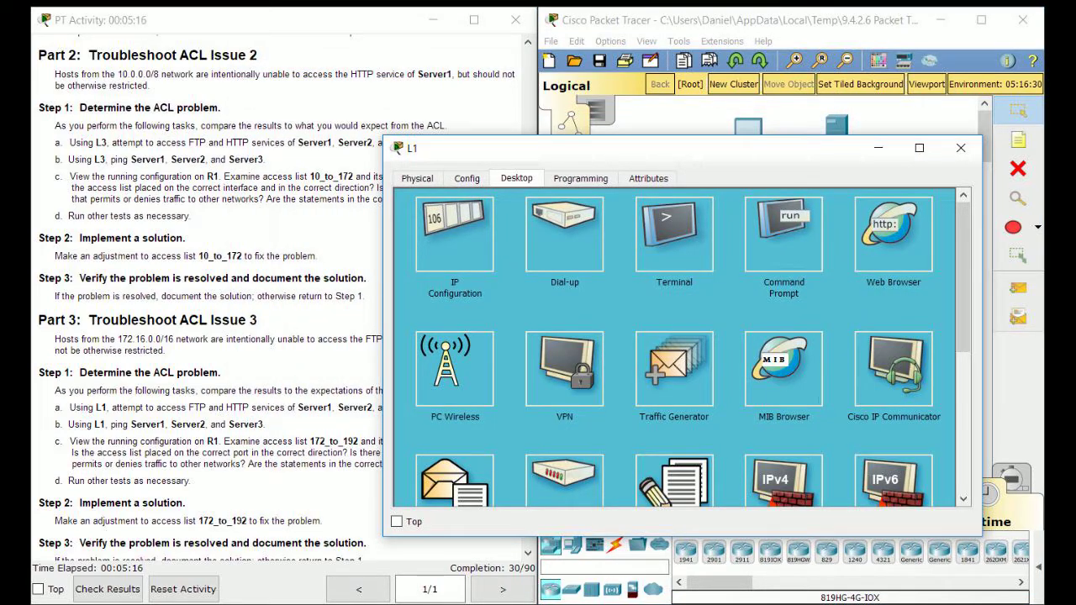
drag(571, 148, 644, 156)
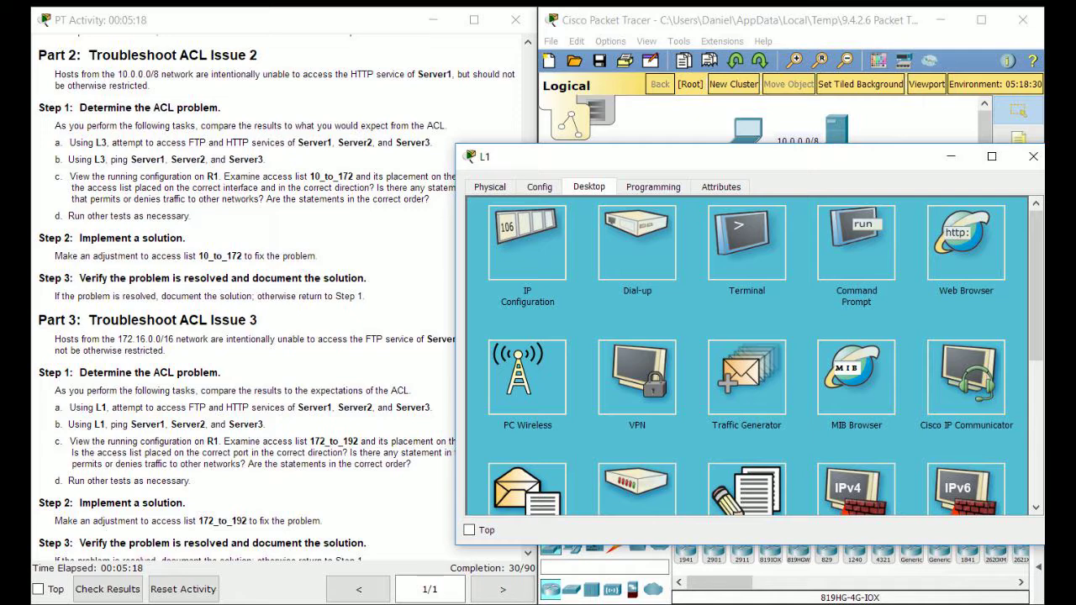
click(855, 242)
text(f)
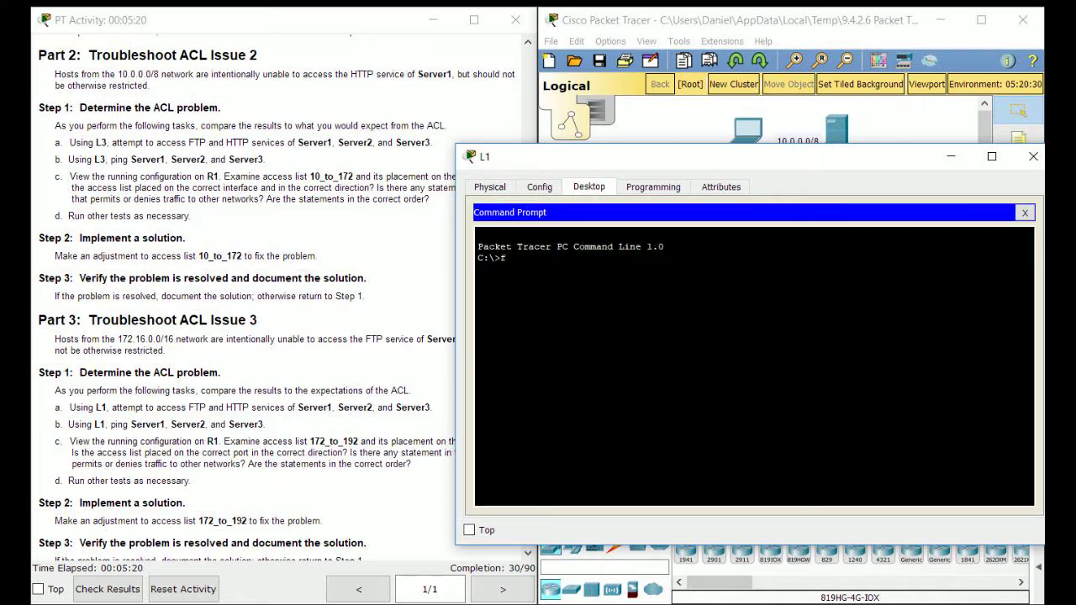
text(tp)
drag(644, 157, 693, 329)
scroll(278, 302, up, 6)
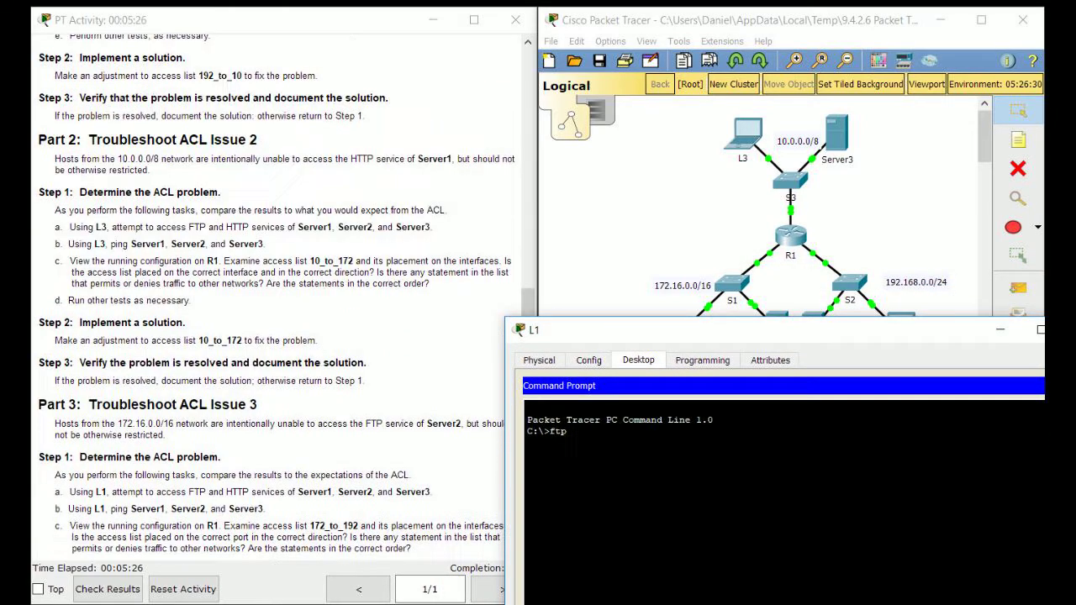
scroll(278, 303, up, 6)
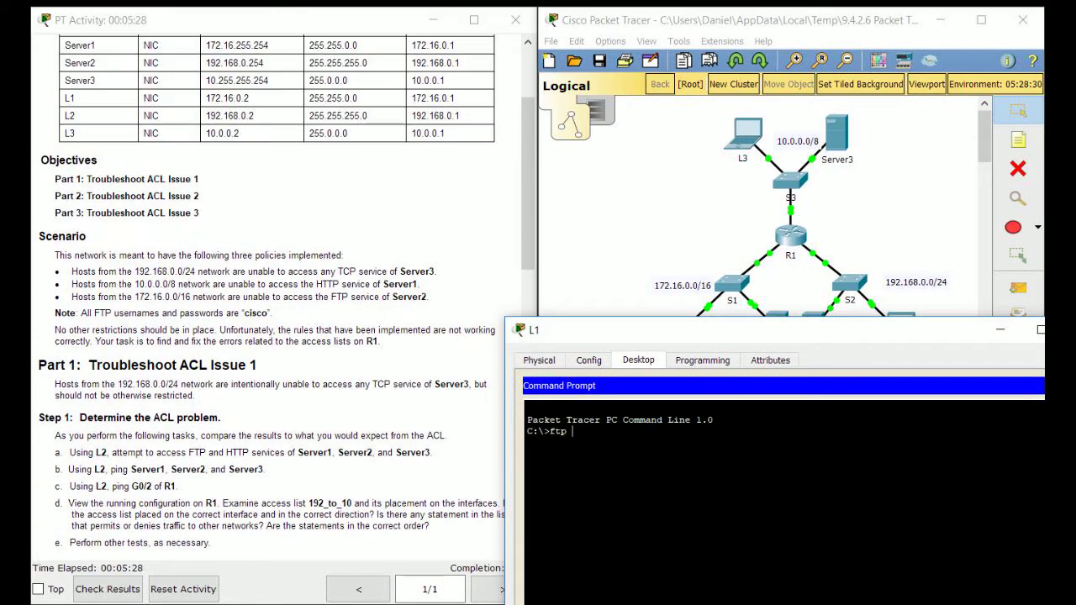
text(172.1)
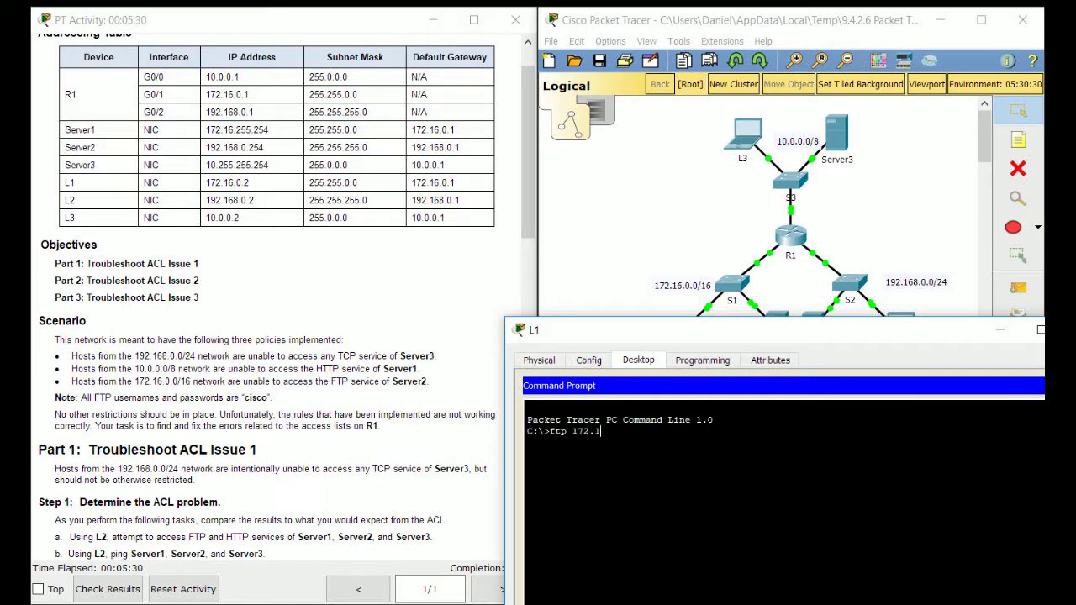
text(6.255.254)
key(Return)
scroll(277, 295, down, 7)
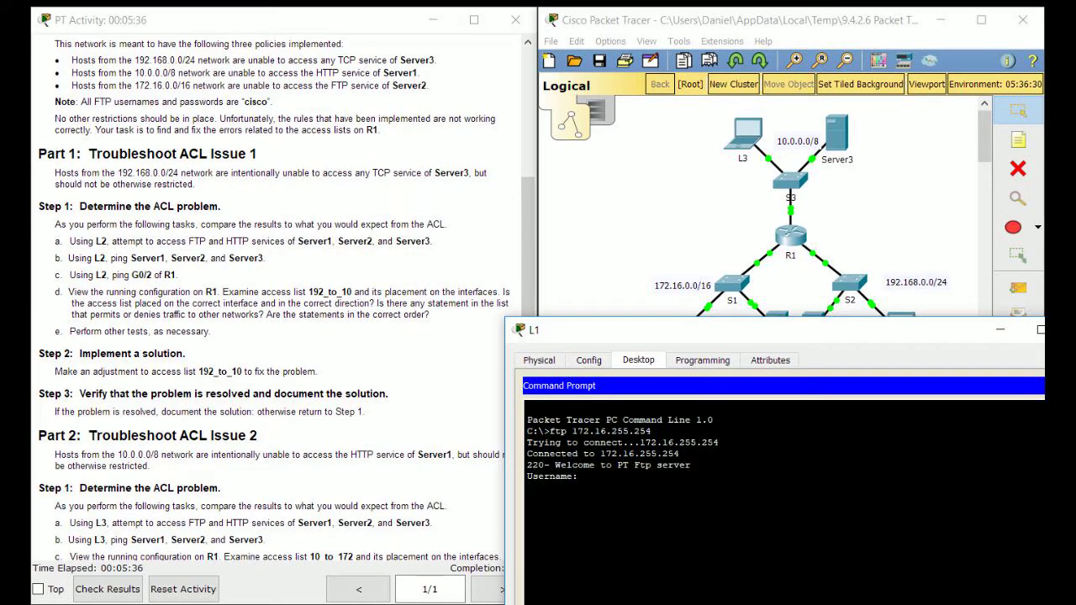
Close L1's window and open laptop L3's device window
drag(874, 330, 784, 315)
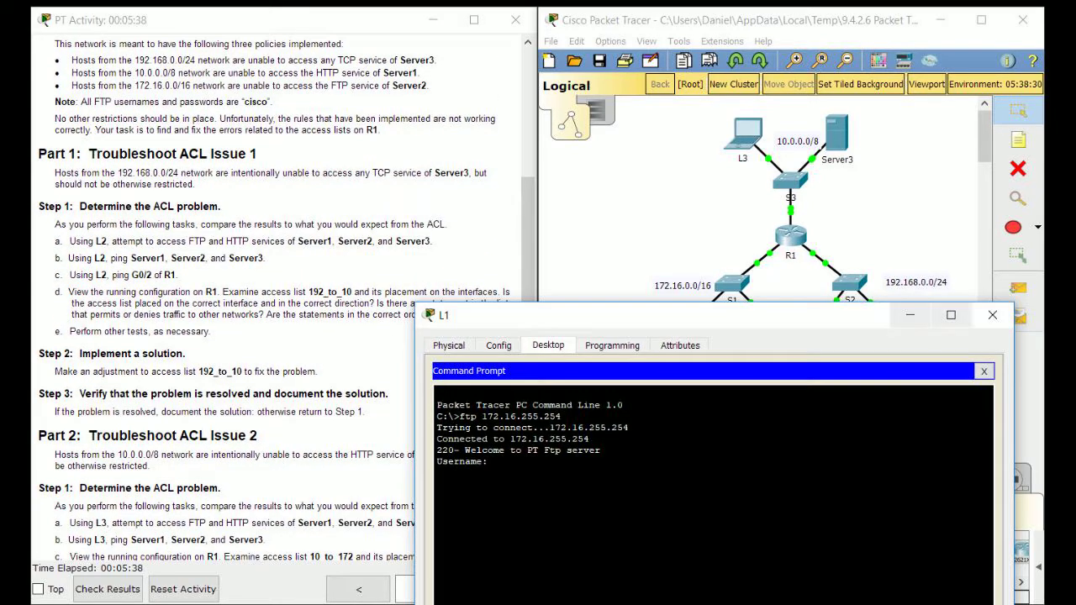
click(991, 315)
click(745, 132)
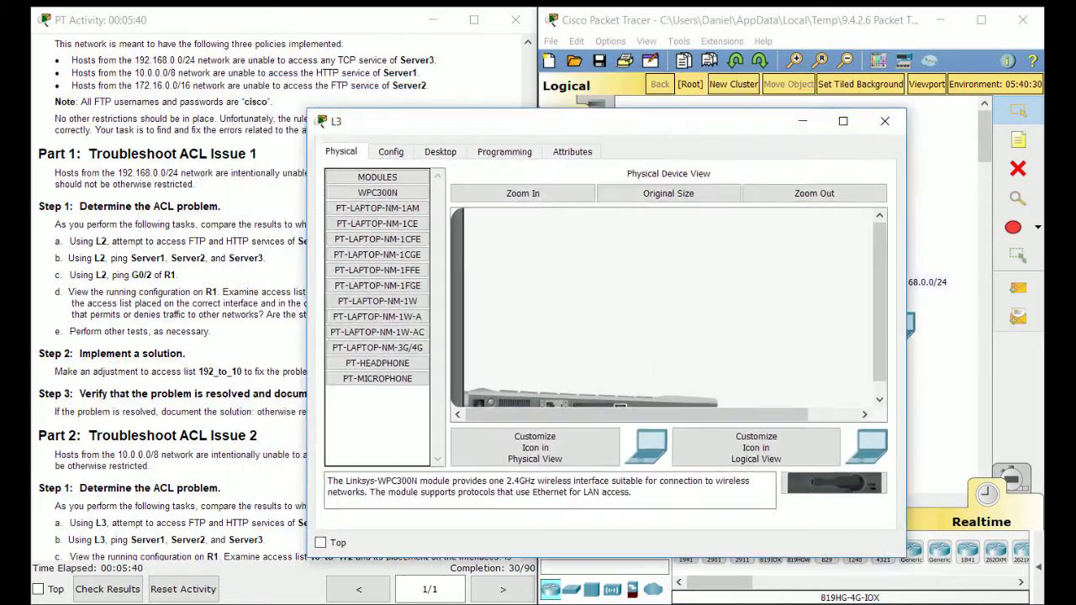
From L3's command prompt, FTP to Server1 at 172.16.255.254, log in as cisco with its password, then quit
drag(639, 122, 842, 196)
click(642, 226)
click(913, 285)
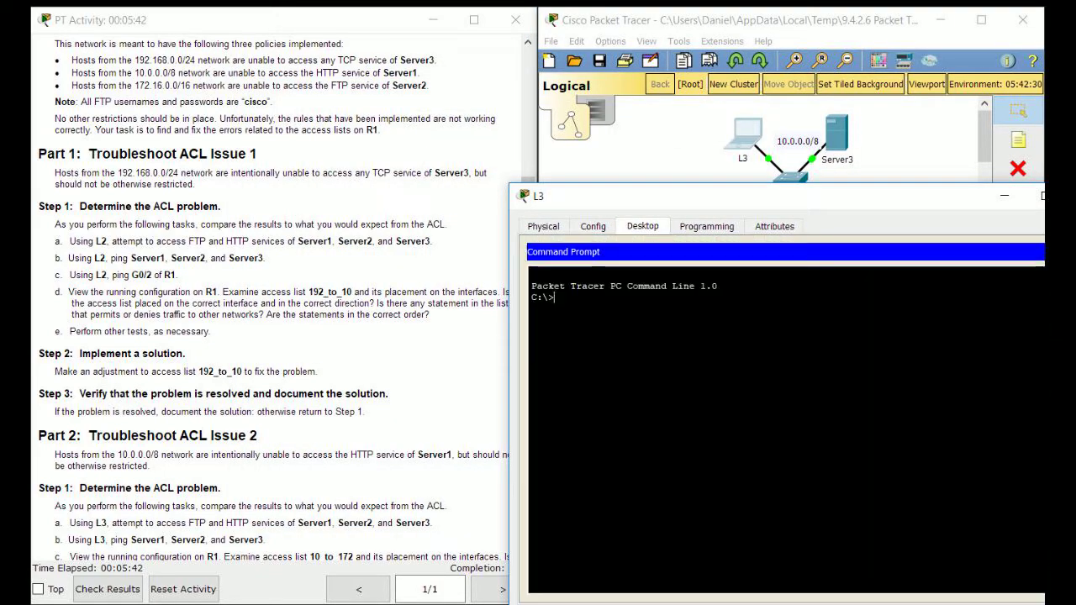
text(ftp 172.16.255.254)
key(Return)
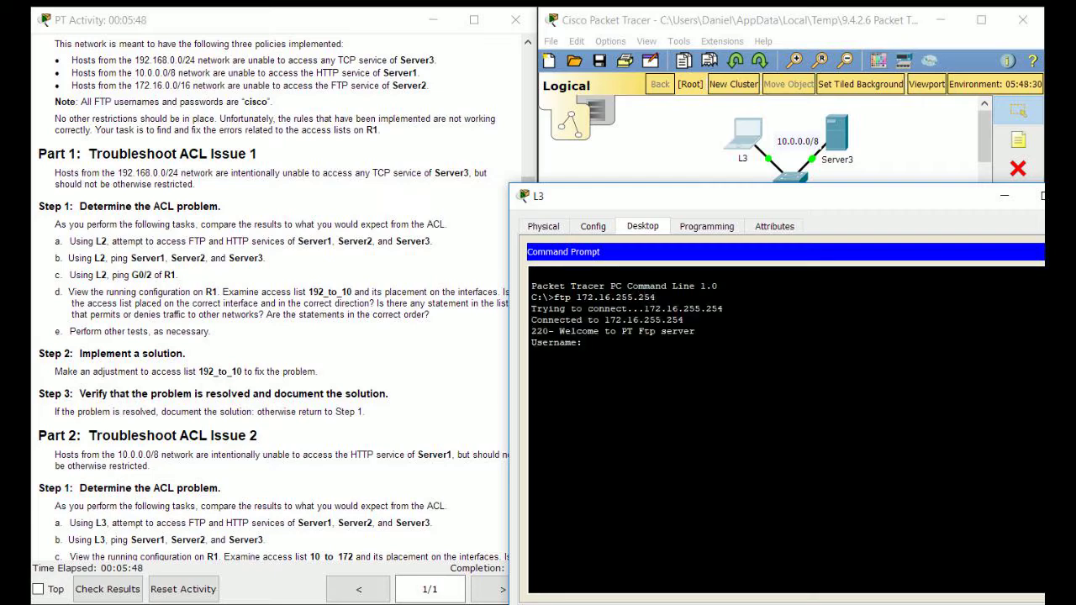
text(cisco)
key(Return)
text(cisco)
key(Return)
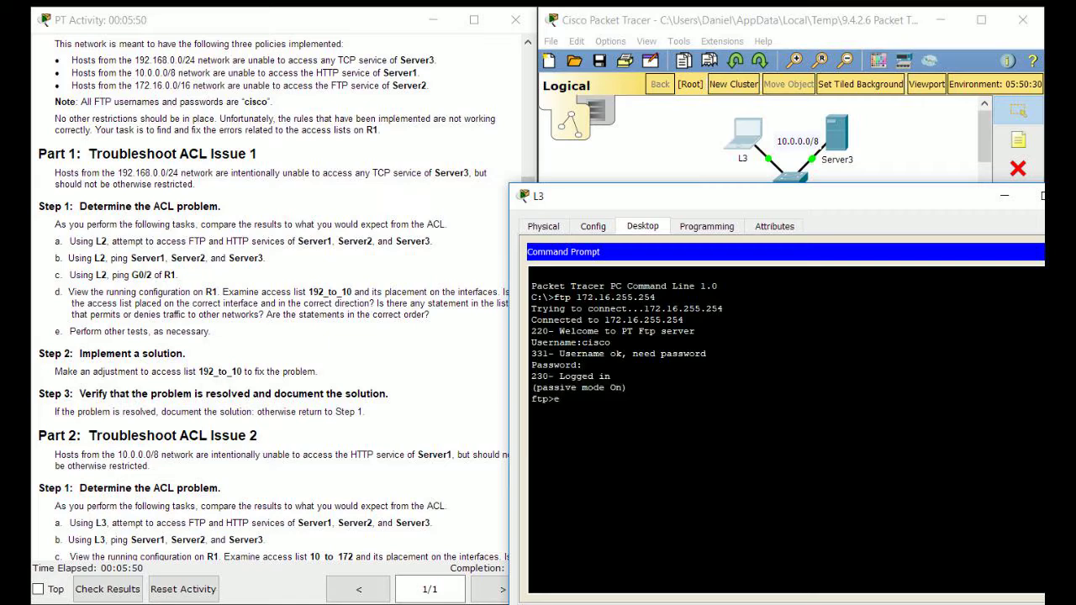
text(quit)
key(Return)
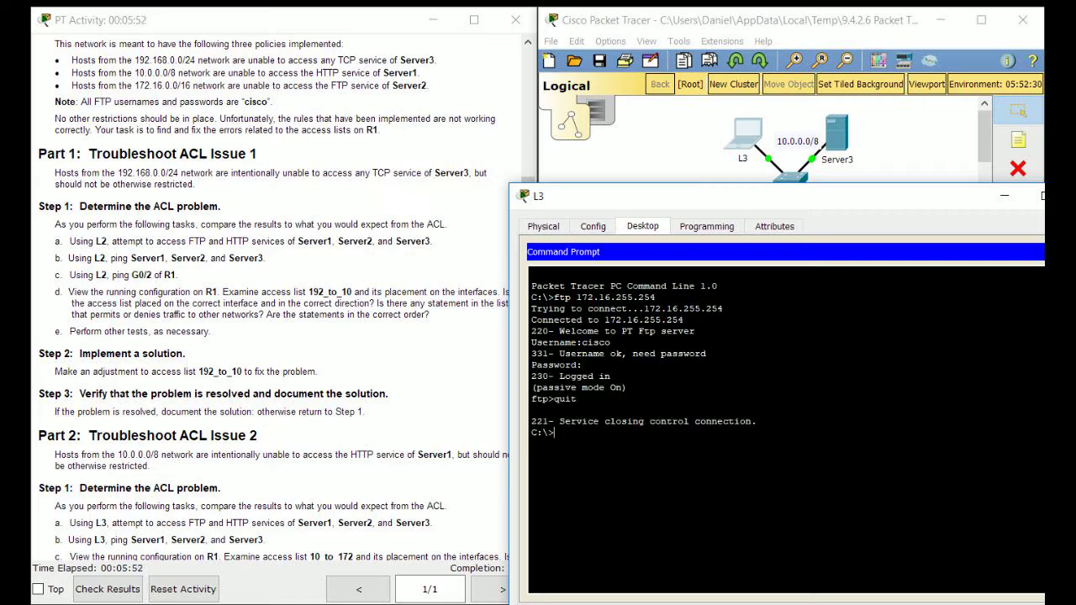
text(quit)
FTP from L3 to Server2 at 192.168.0.254 and submit the username 'cisc', which is rejected
scroll(267, 294, up, 6)
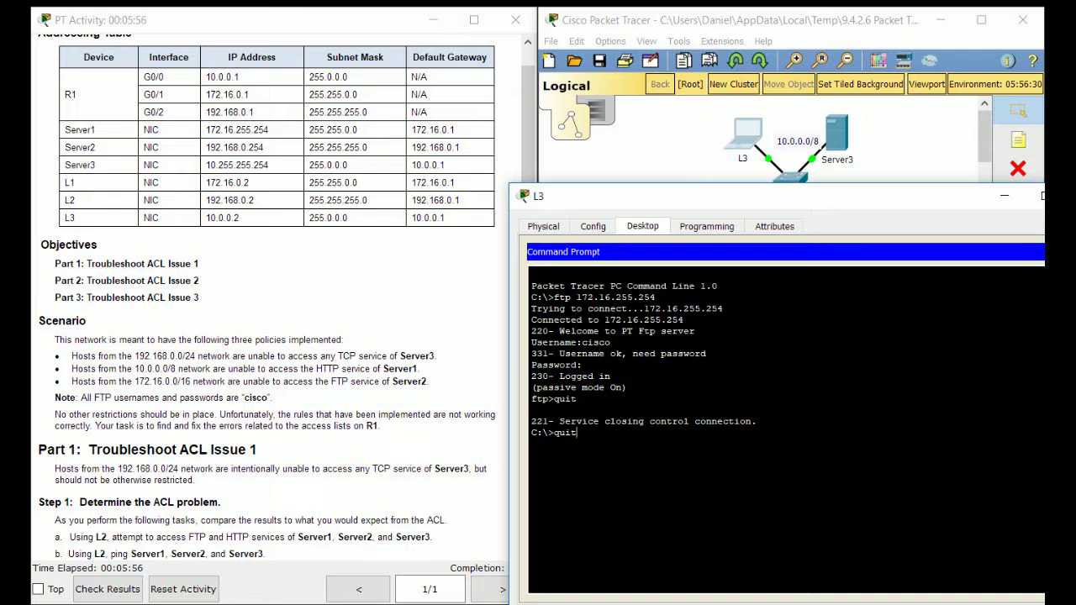
key(Up)
key(BackSpace)
key(BackSpace)
key(BackSpace)
key(BackSpace)
key(BackSpace)
key(BackSpace)
key(BackSpace)
key(BackSpace)
key(BackSpace)
key(BackSpace)
key(BackSpace)
key(BackSpace)
key(BackSpace)
text(192.168.0.254)
key(Return)
text(cisc)
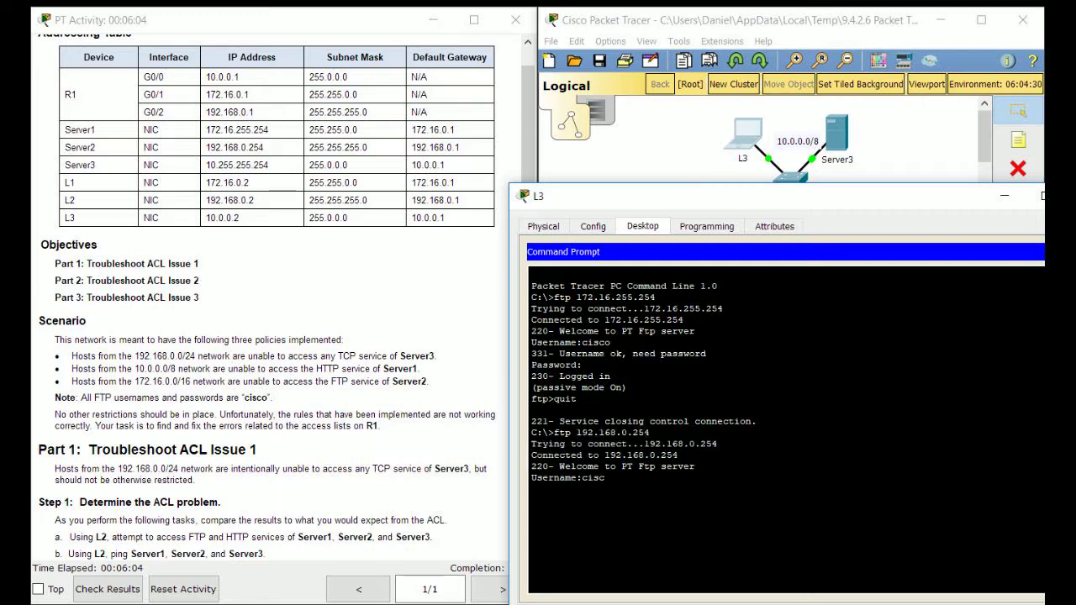
key(Return)
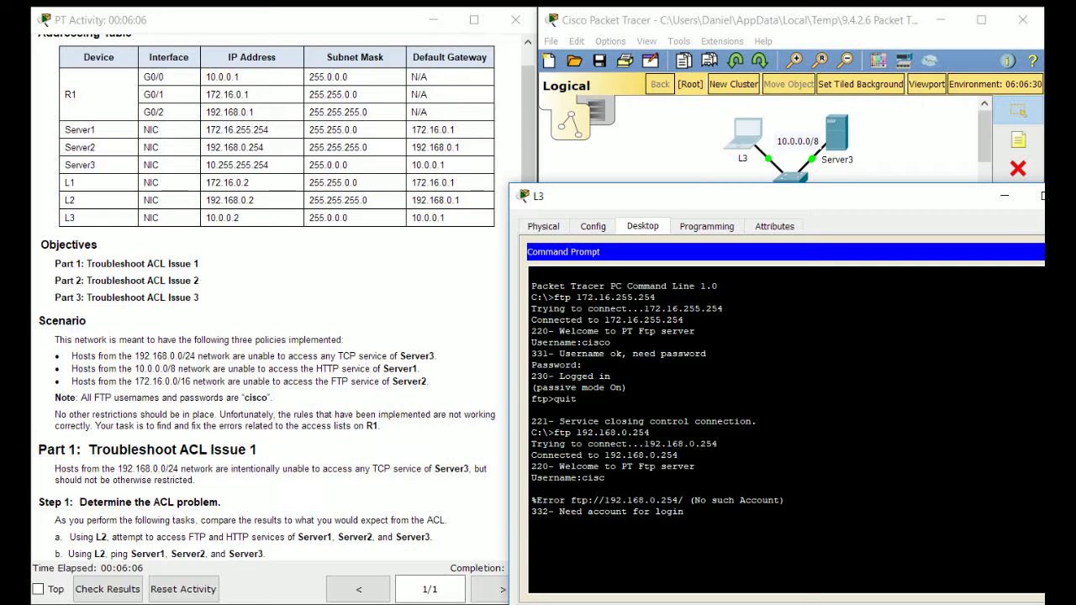
drag(715, 196, 537, 133)
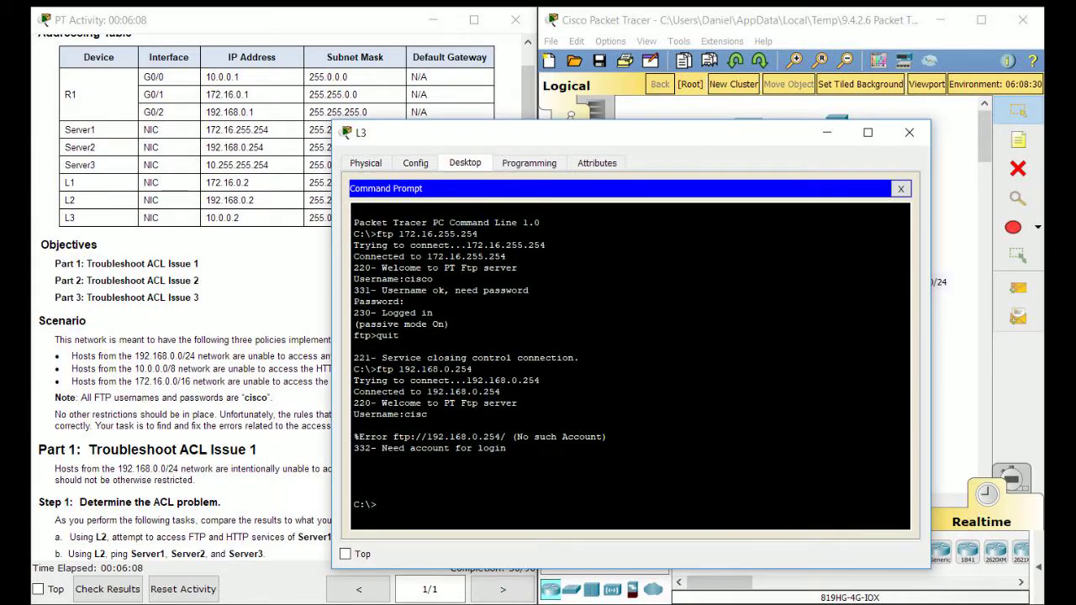
Close L3's command prompt and load Server1's web page at 172.16.255.254 in L3's browser
click(901, 189)
click(841, 221)
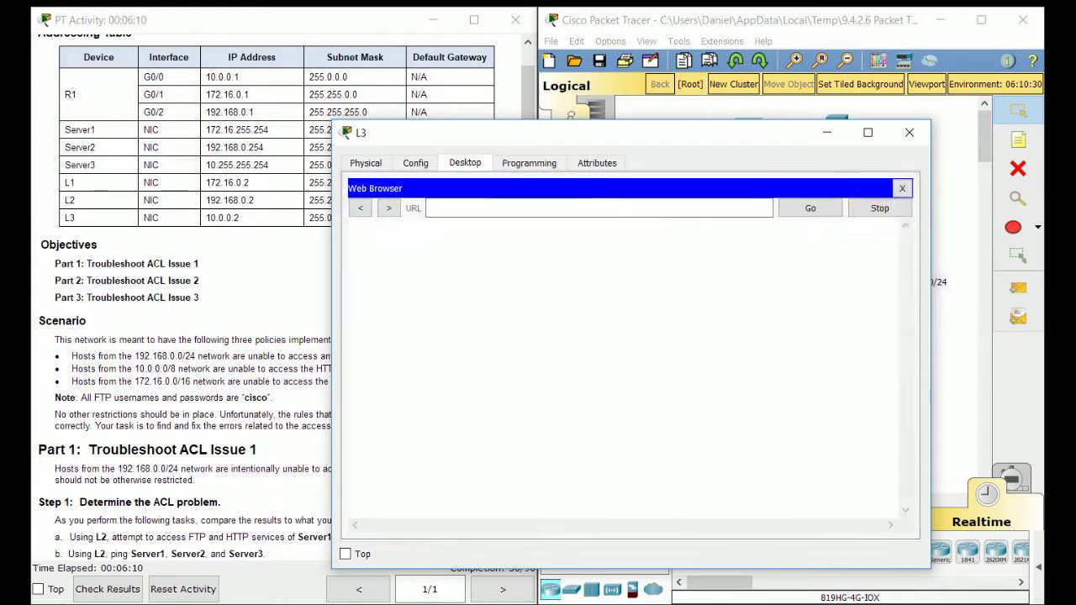
drag(673, 133, 858, 145)
scroll(337, 336, down, 3)
scroll(273, 303, down, 5)
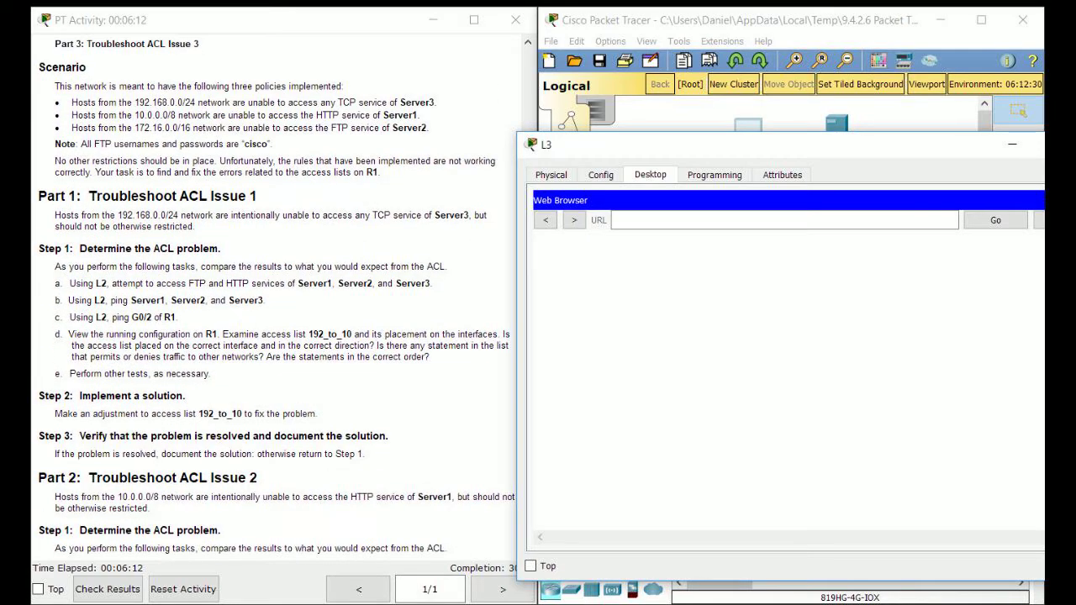
scroll(274, 302, up, 8)
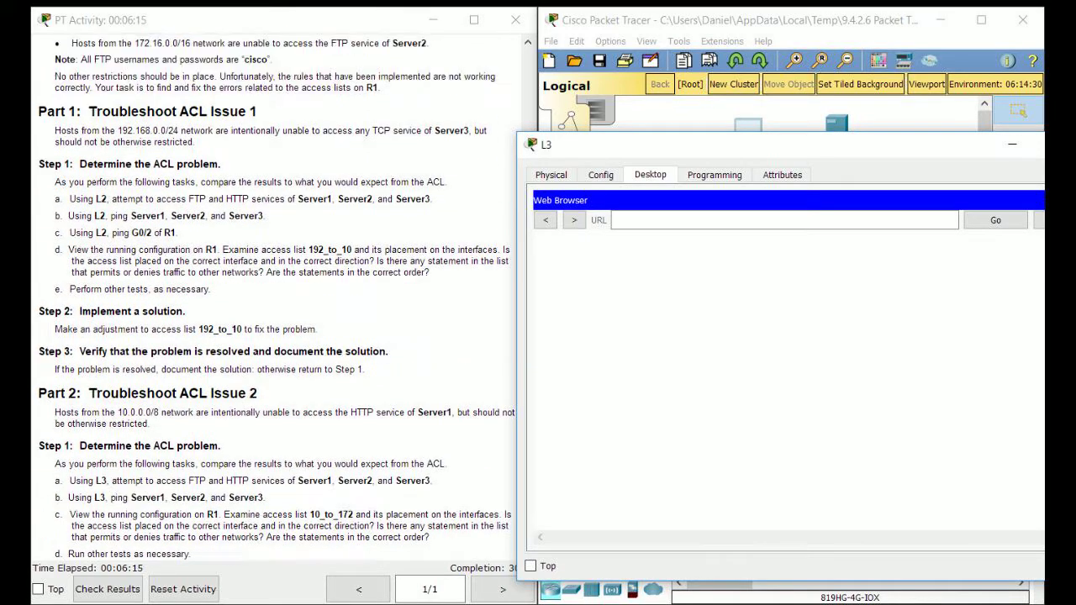
click(784, 220)
text(1)
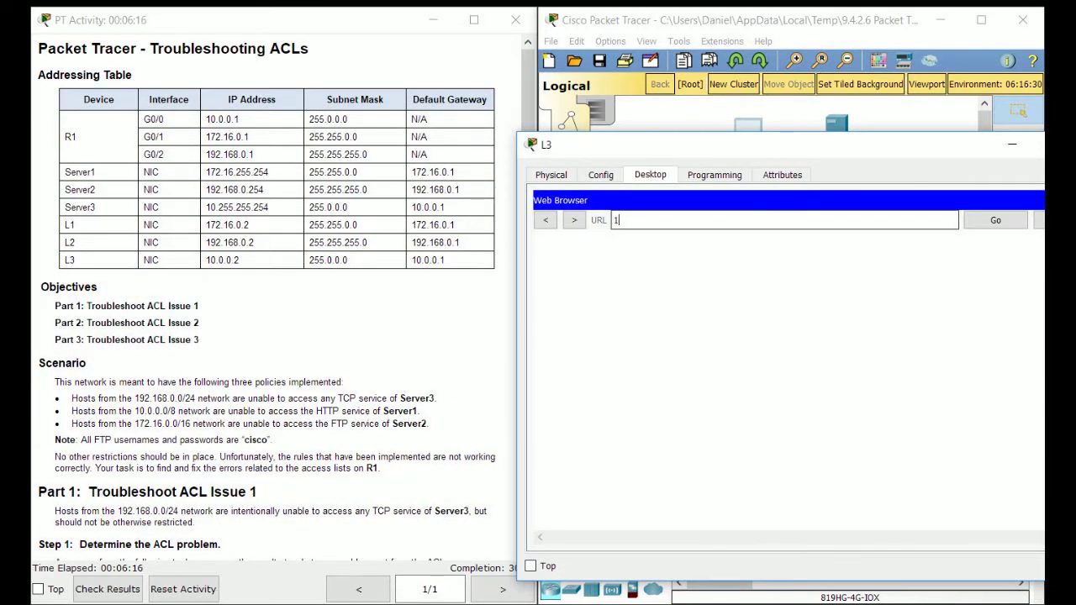
text(72.16.255.254)
key(Return)
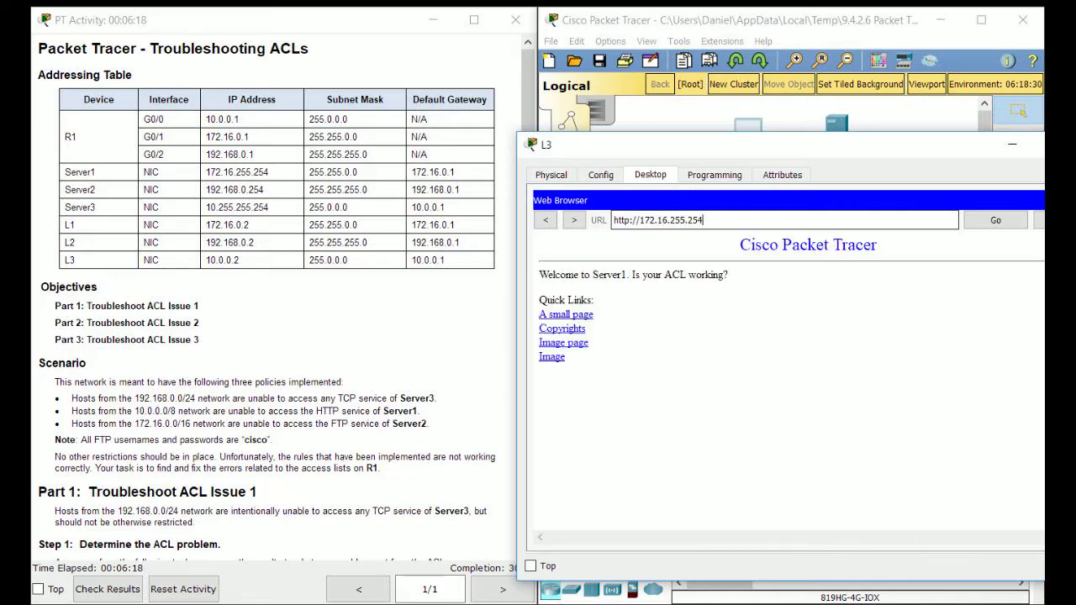
Replace the browser address with 192.168.0.254 to load Server2's web page
drag(756, 142, 747, 138)
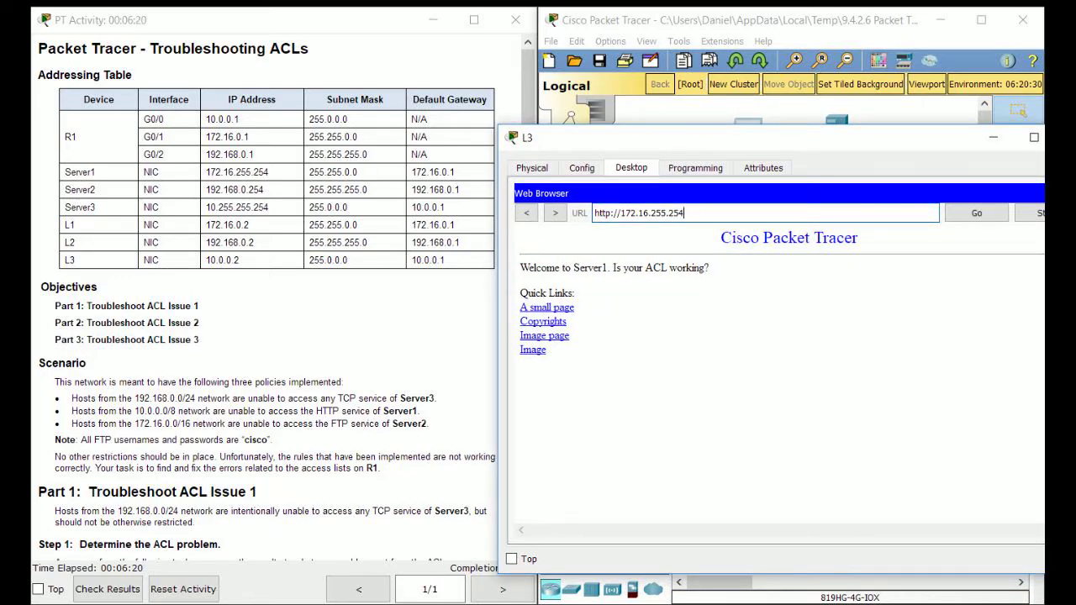
drag(688, 214, 592, 213)
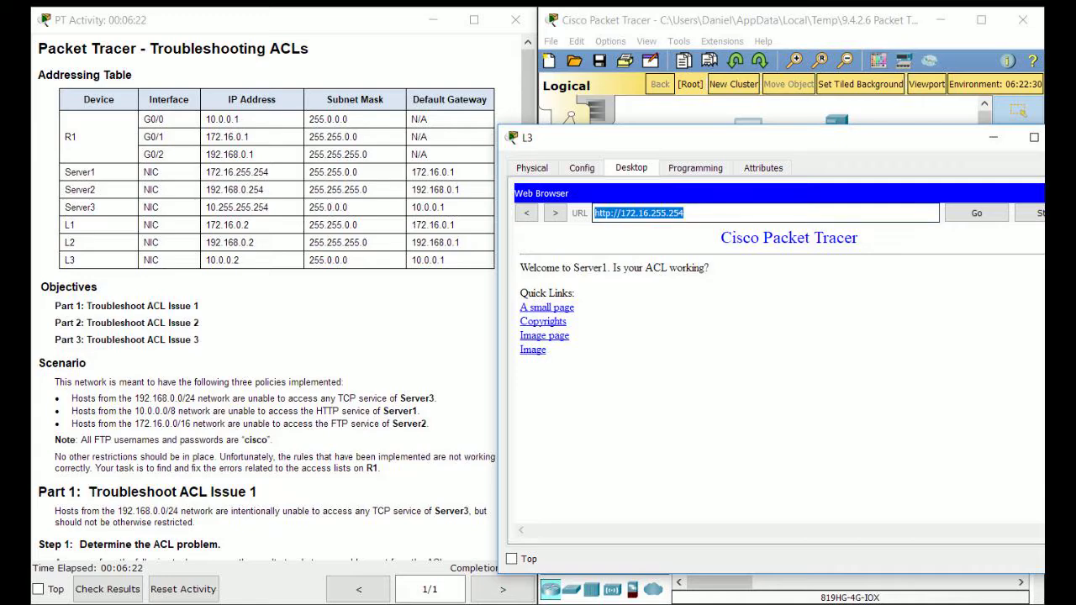
key(BackSpace)
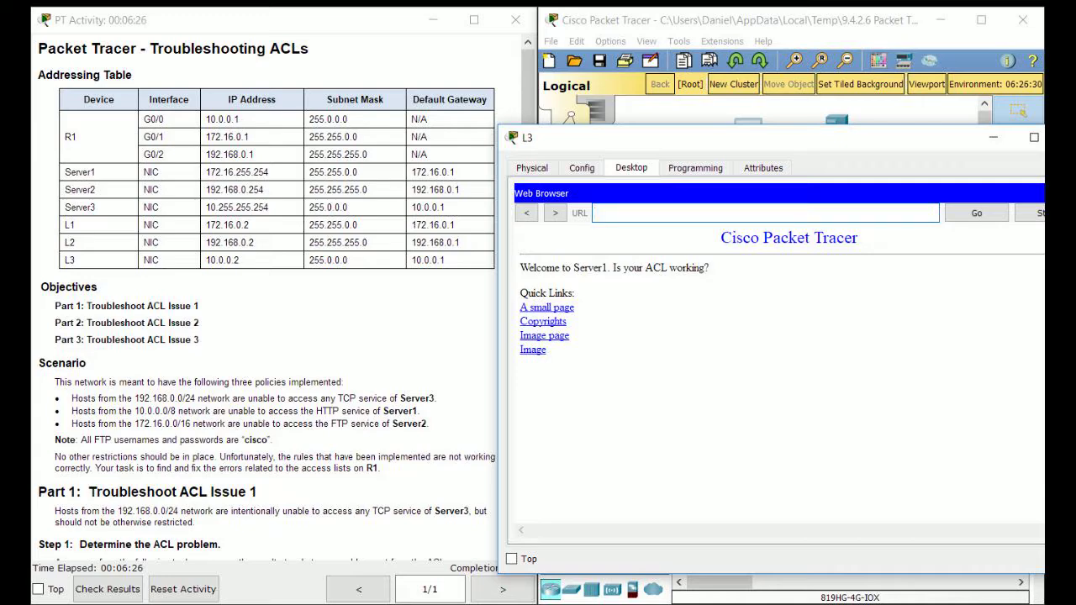
drag(757, 138, 762, 196)
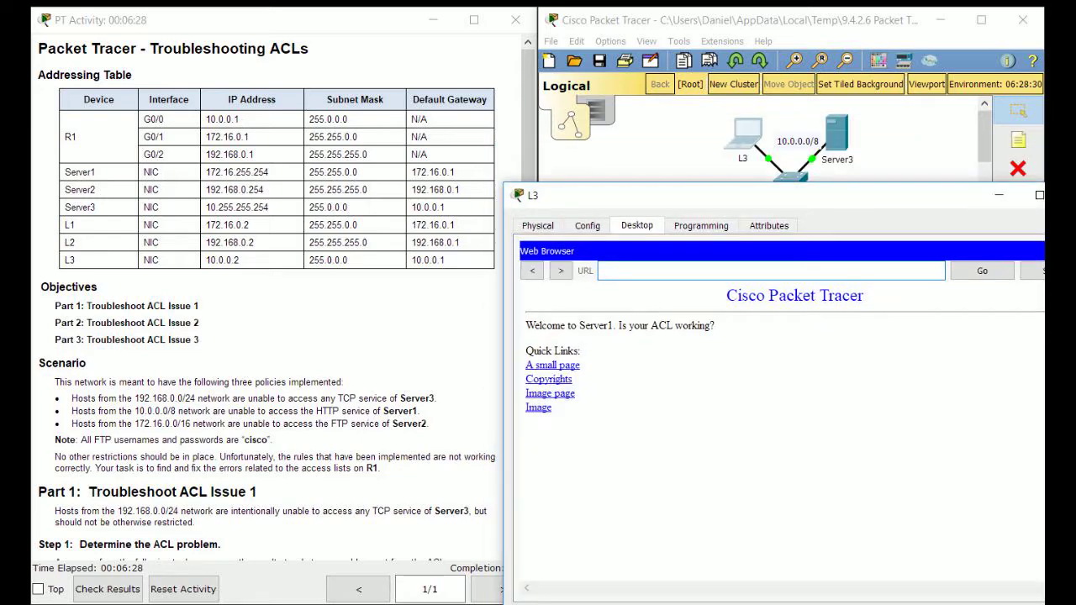
text(192.168.0.254)
key(Return)
Fast-forward the simulation clock three times, then close L3's window
drag(762, 195, 381, 176)
click(824, 395)
click(754, 519)
click(754, 520)
click(754, 520)
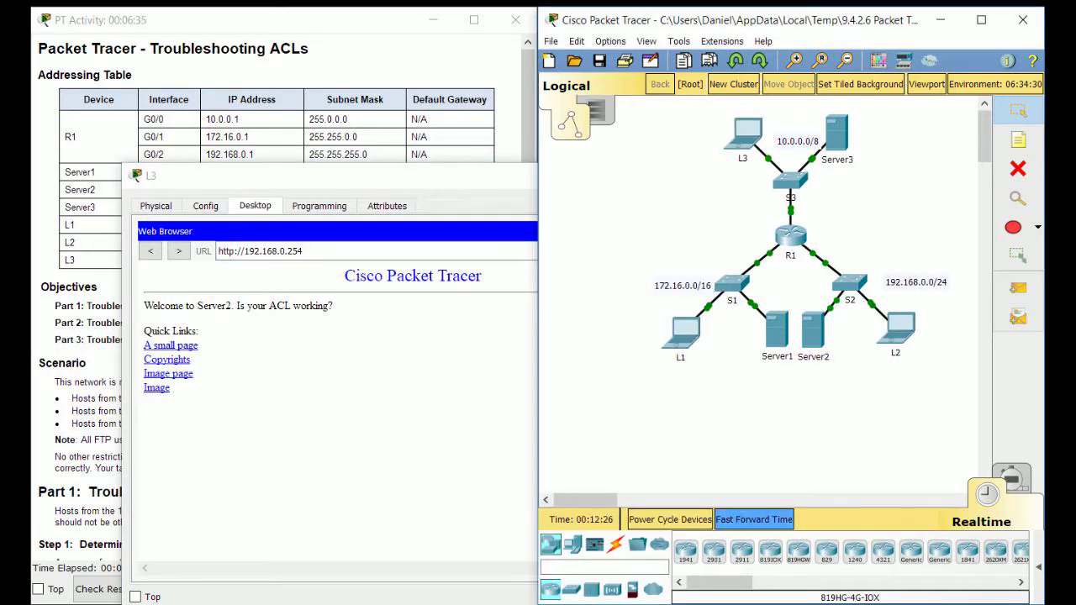
click(754, 520)
click(754, 519)
click(754, 519)
click(754, 520)
click(471, 471)
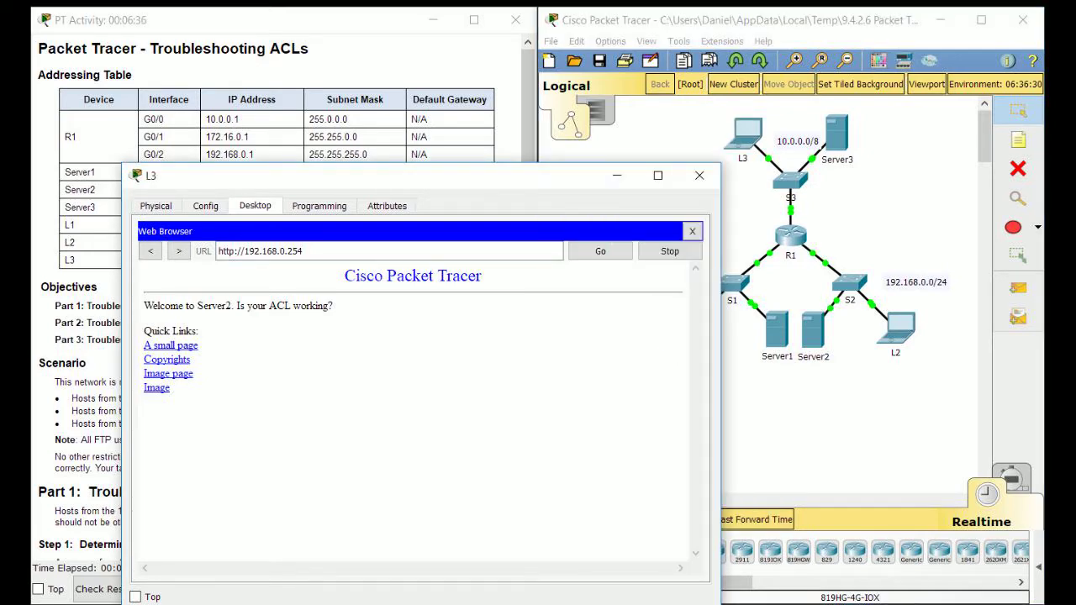
drag(378, 176, 543, 184)
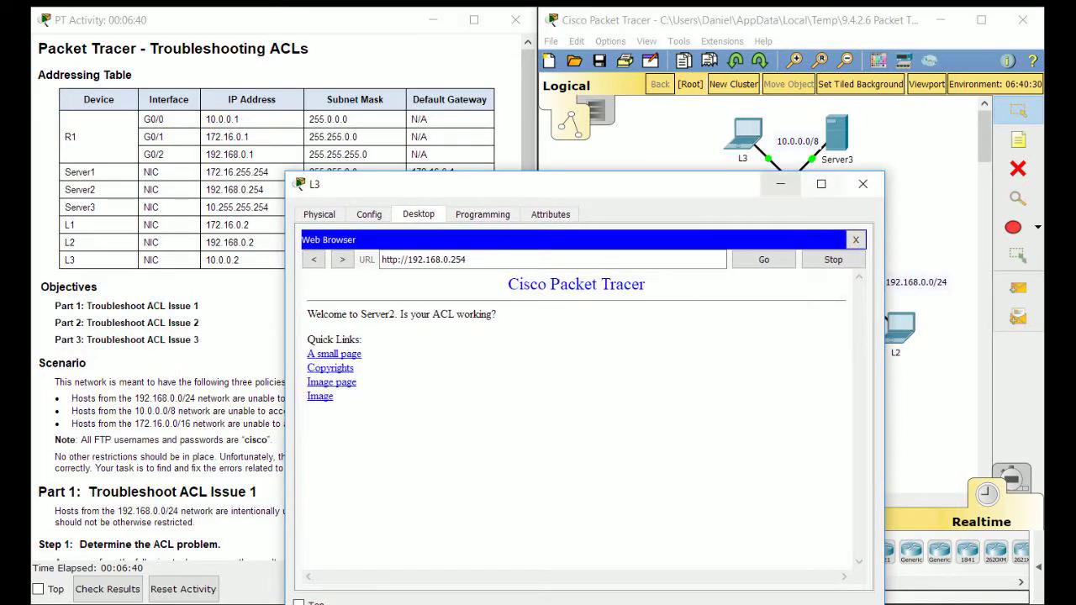
click(862, 184)
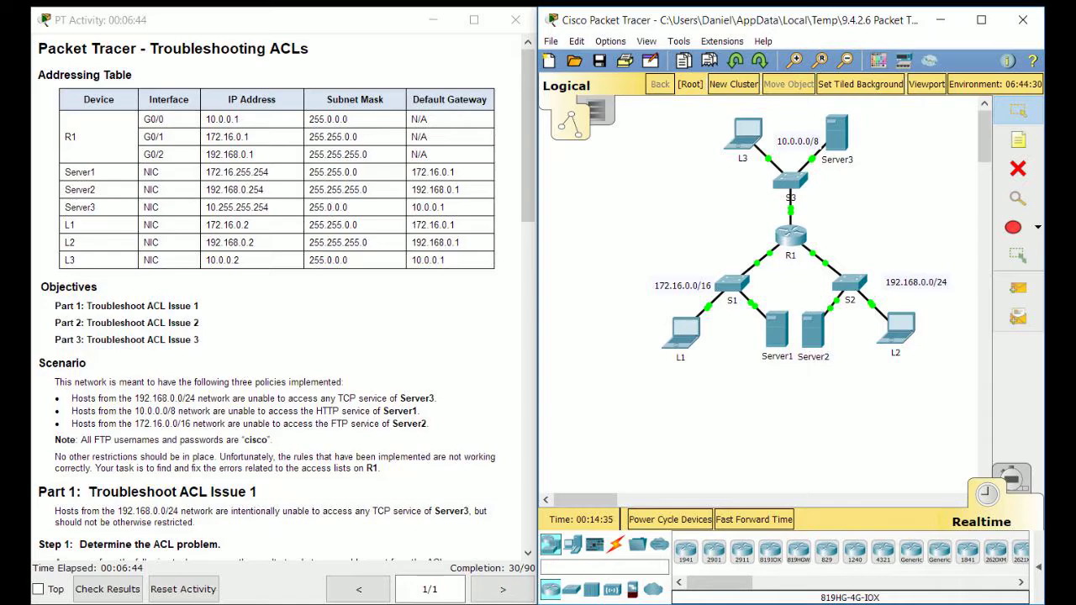
In R1's CLI, leave configuration mode with end
click(790, 237)
drag(555, 93, 732, 120)
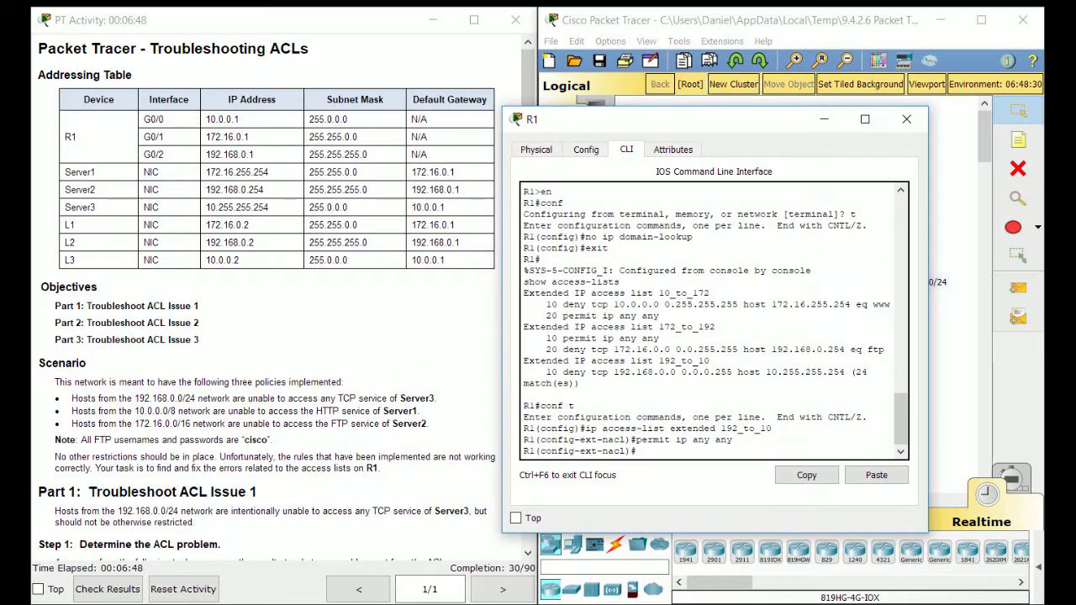
text(end)
key(Return)
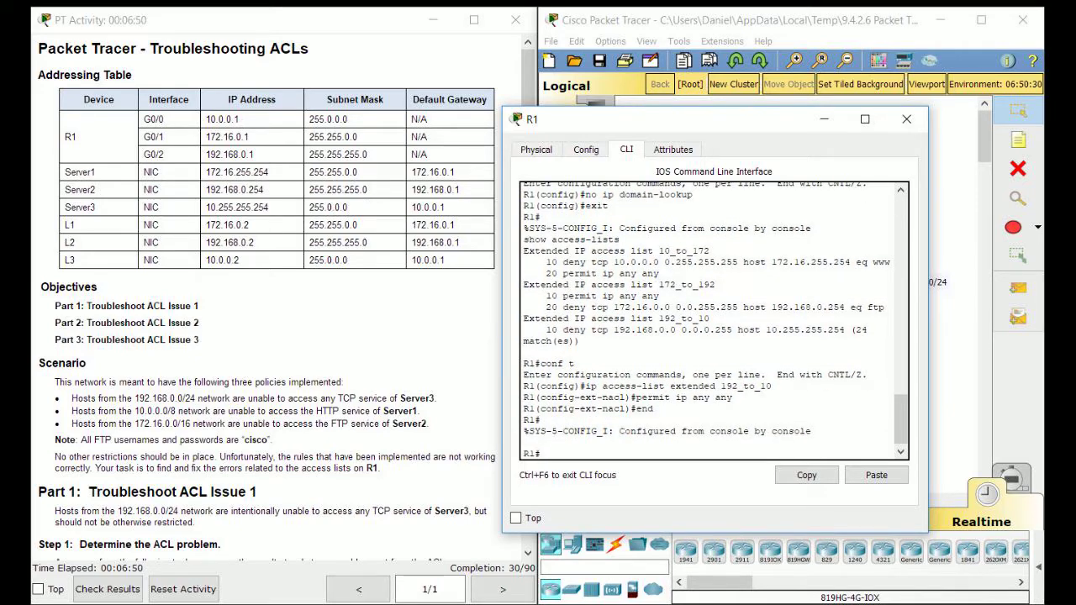
Run sh access-lists to list R1's access lists with their match counts
scroll(269, 303, down, 8)
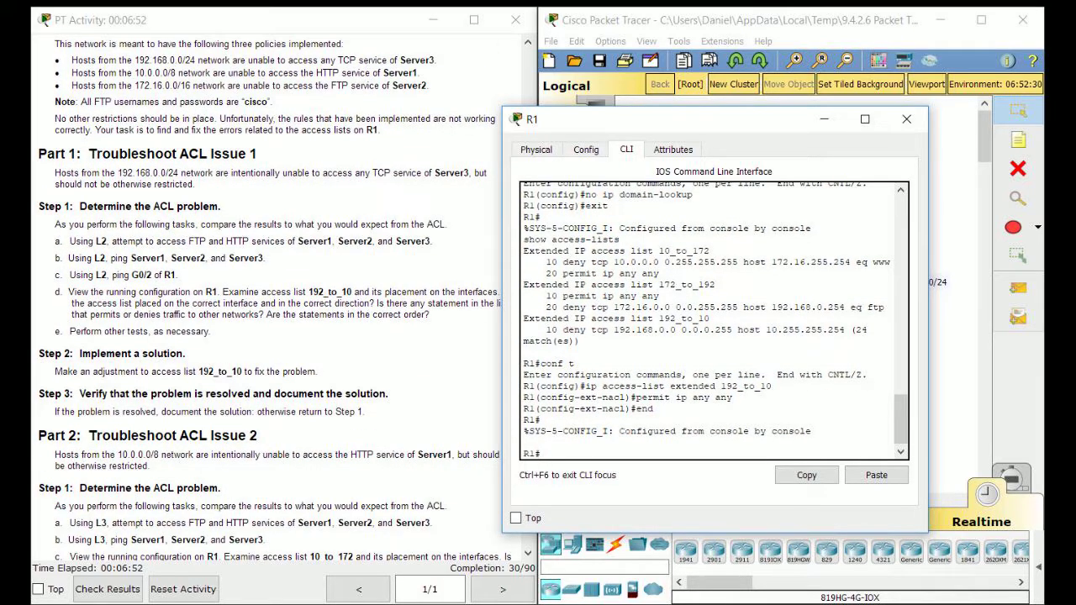
scroll(269, 303, down, 3)
click(269, 302)
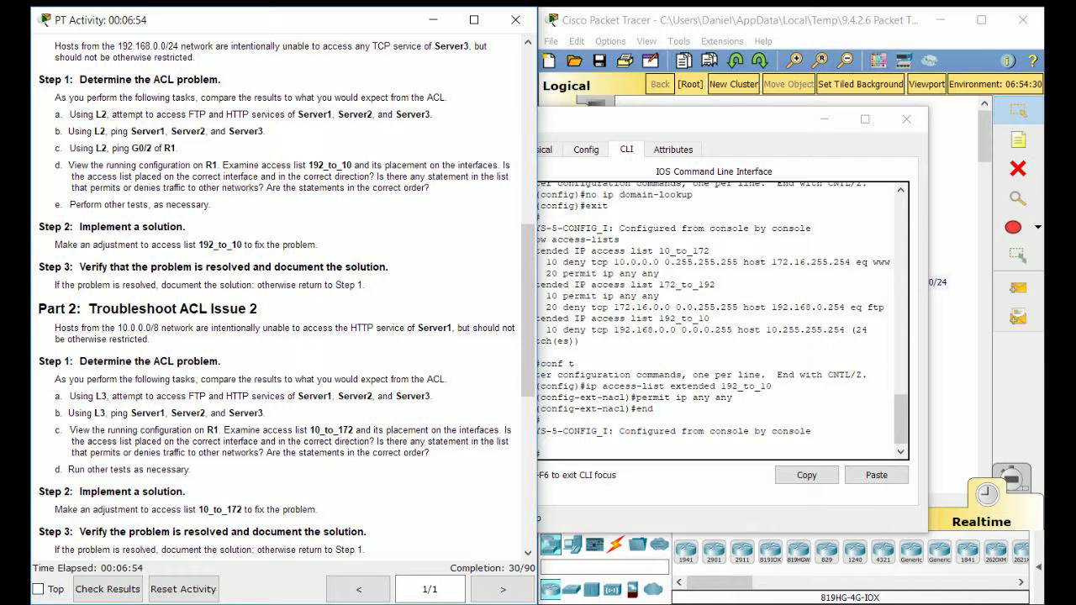
click(673, 442)
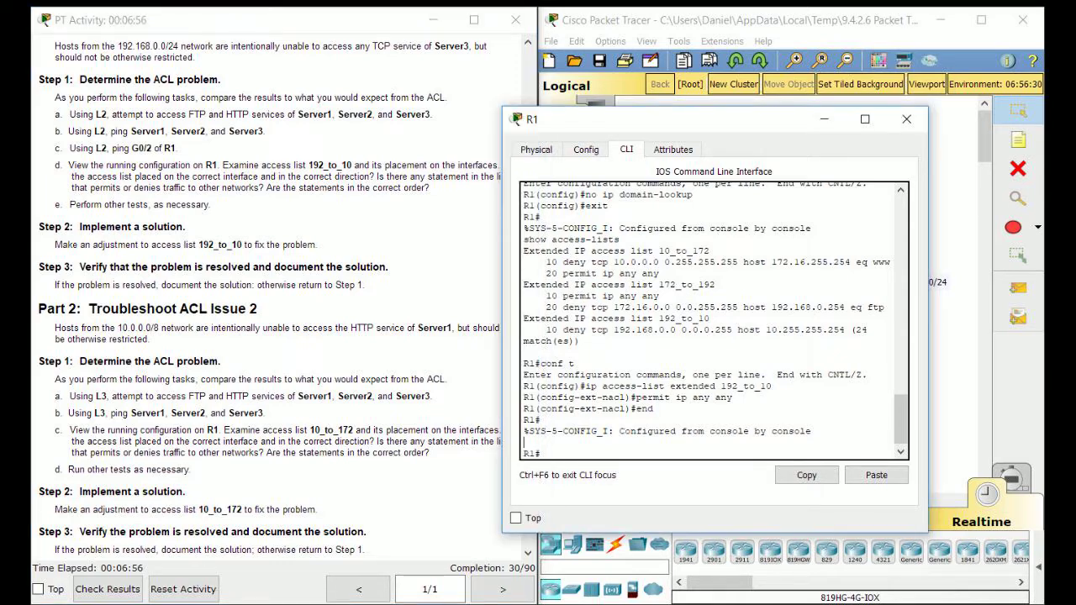
text(sh access-lists)
key(Return)
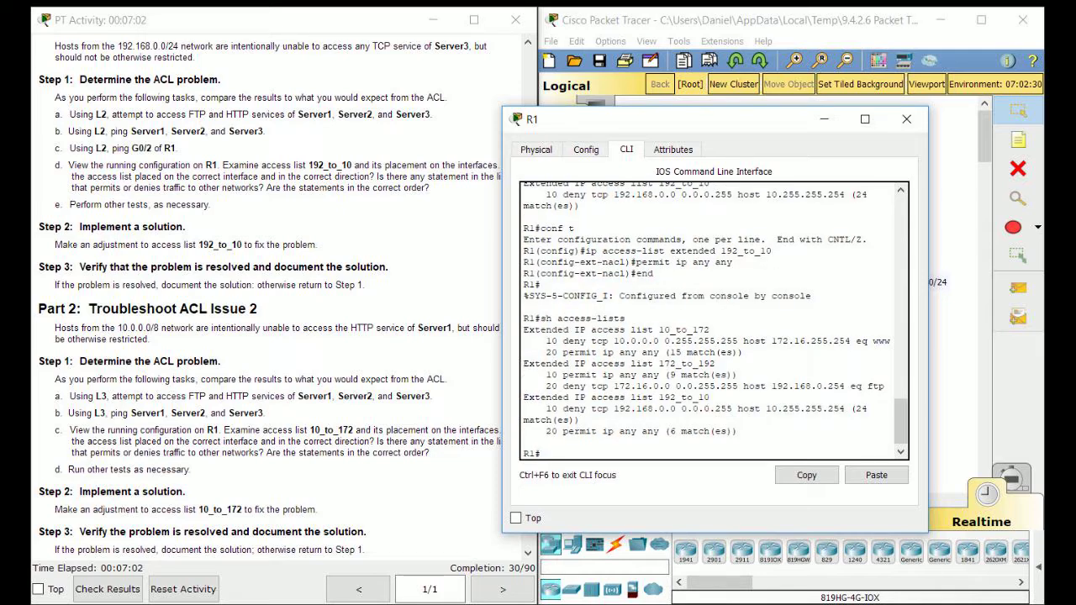
Highlight 10_to_172's deny and permit entries in R1's output against the Part 2 instructions, then open laptop L3
drag(711, 330, 624, 329)
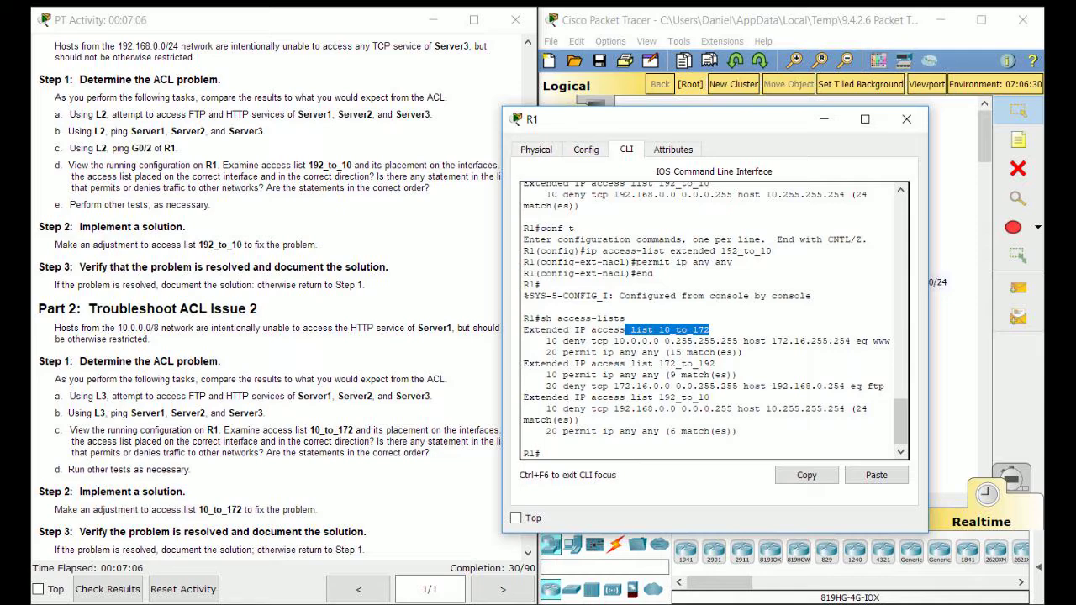
click(711, 364)
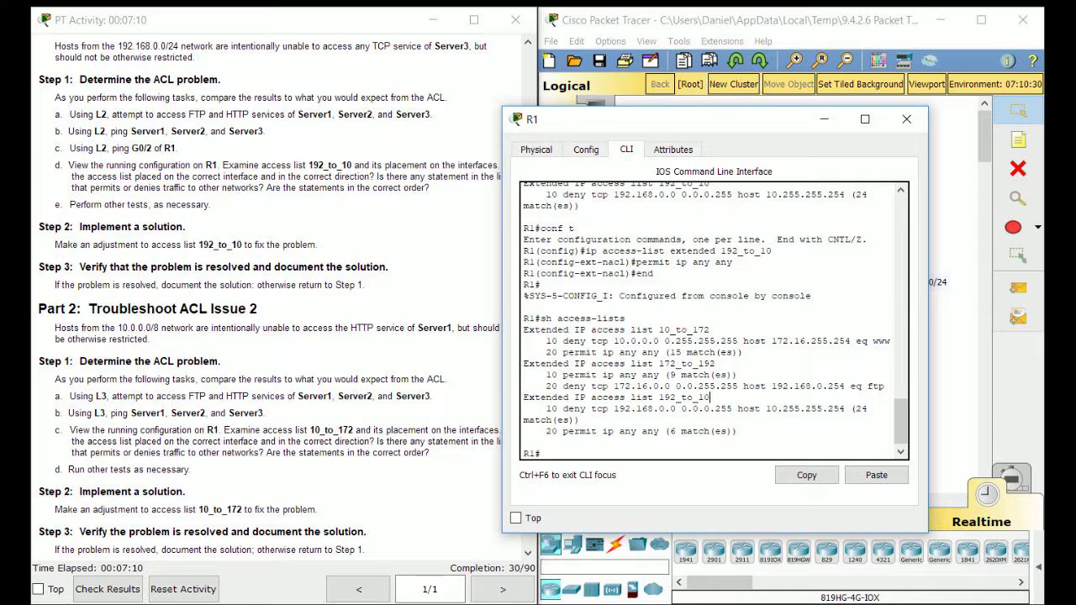
scroll(273, 302, down, 1)
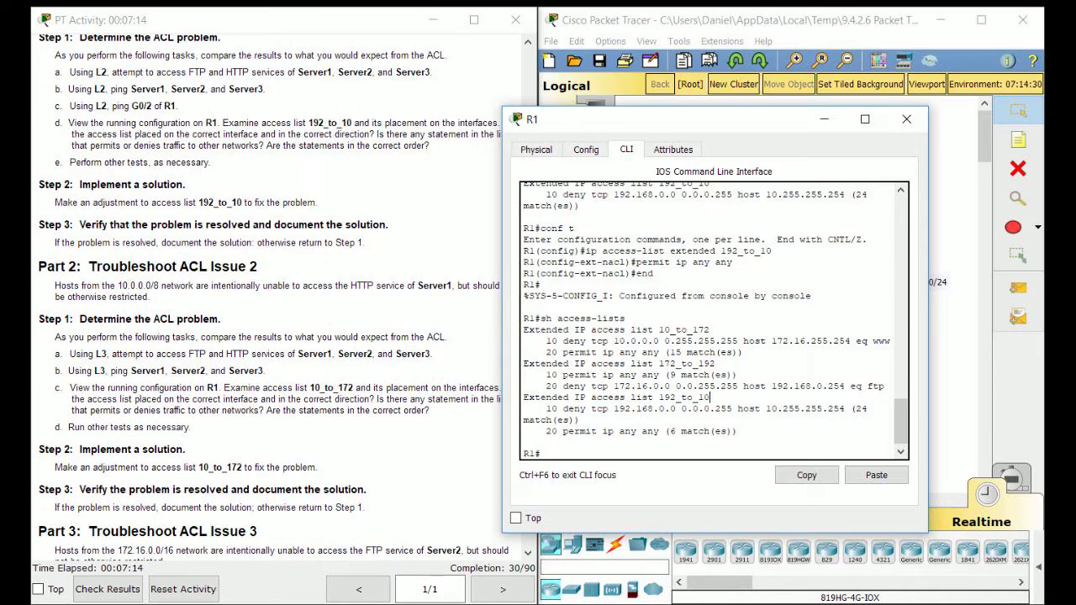
drag(711, 330, 602, 330)
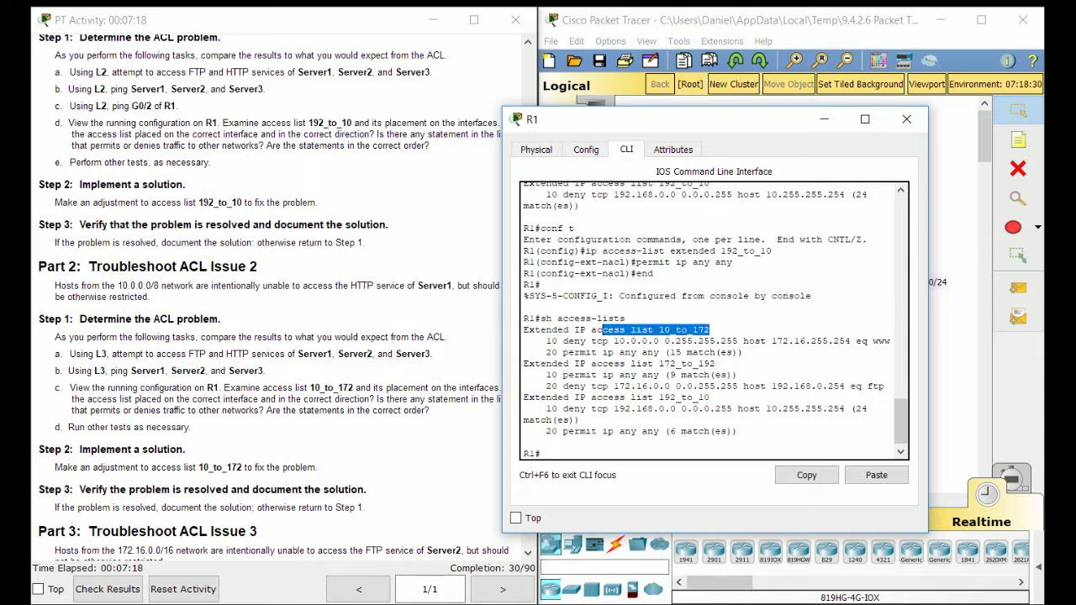
click(711, 375)
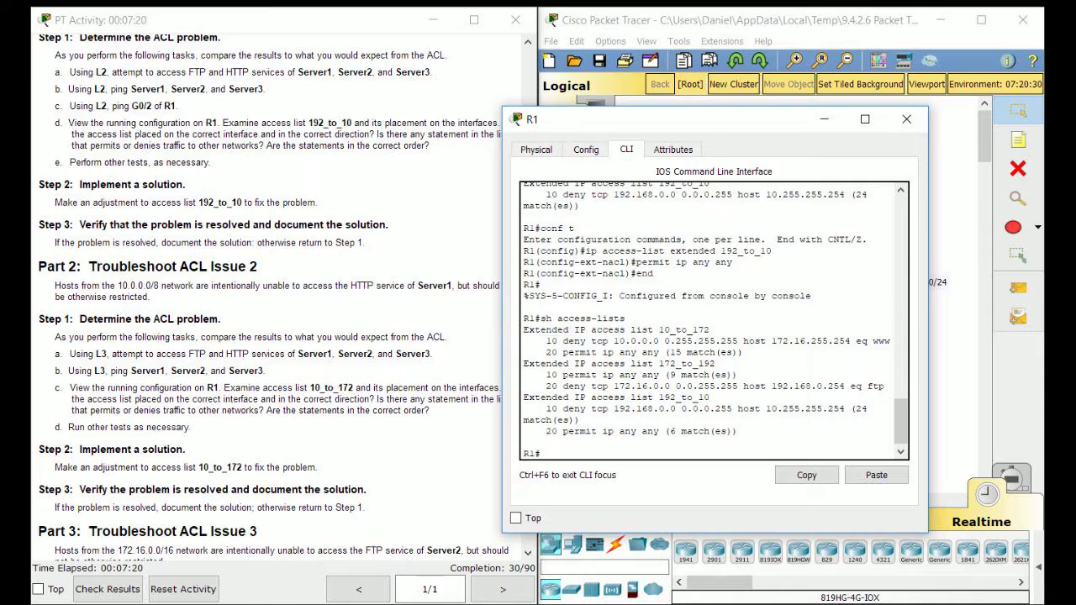
drag(743, 352, 663, 341)
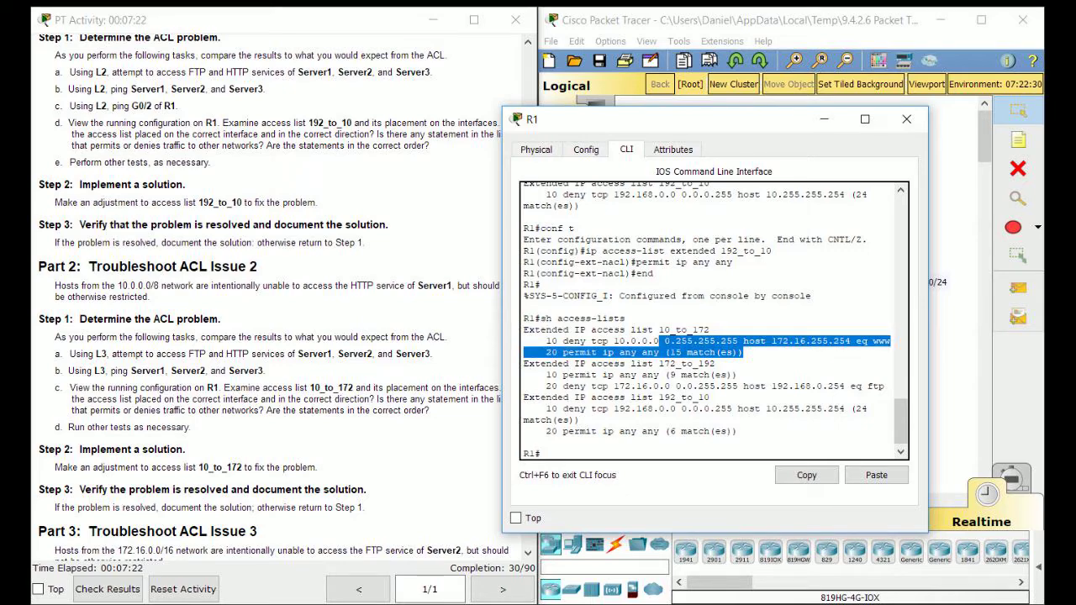
scroll(269, 302, up, 3)
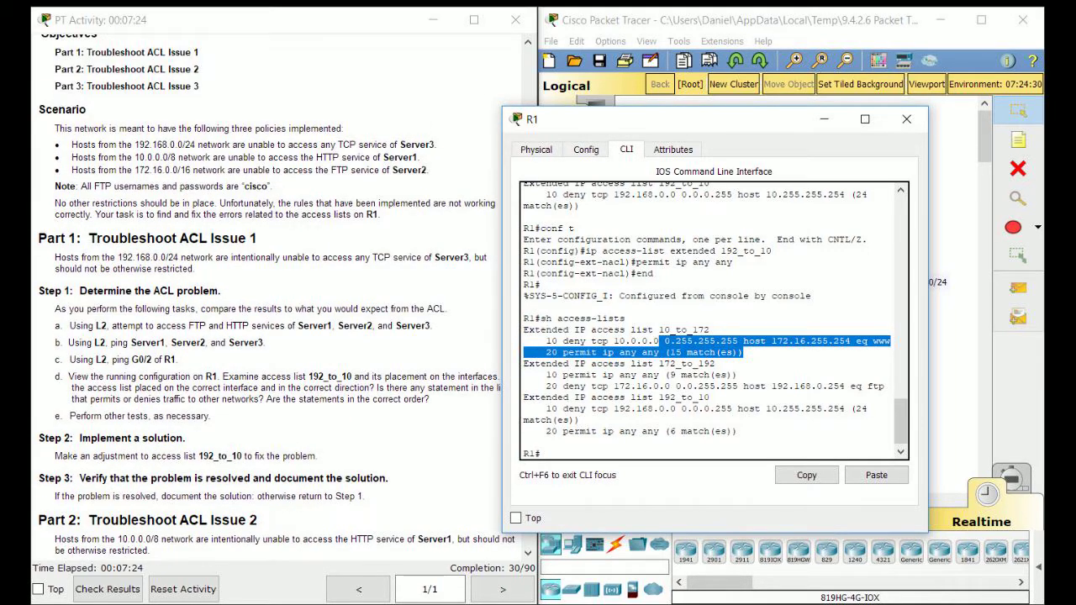
scroll(269, 303, down, 2)
click(746, 134)
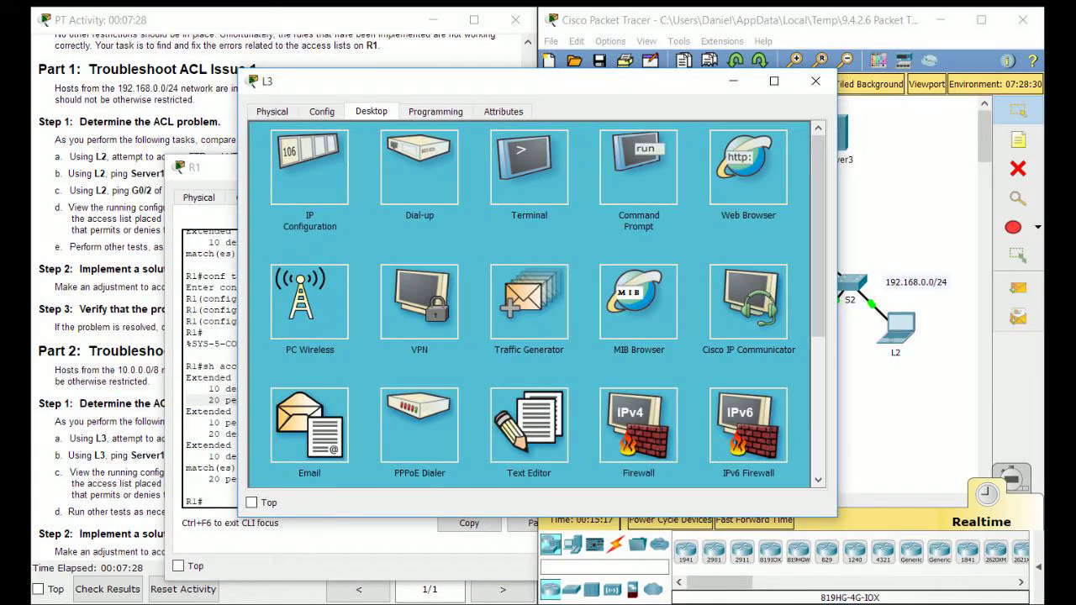
Load 172.16.255.254 in L3's web browser to bring up Server1's welcome page
click(747, 167)
drag(580, 81, 812, 102)
scroll(277, 110, up, 3)
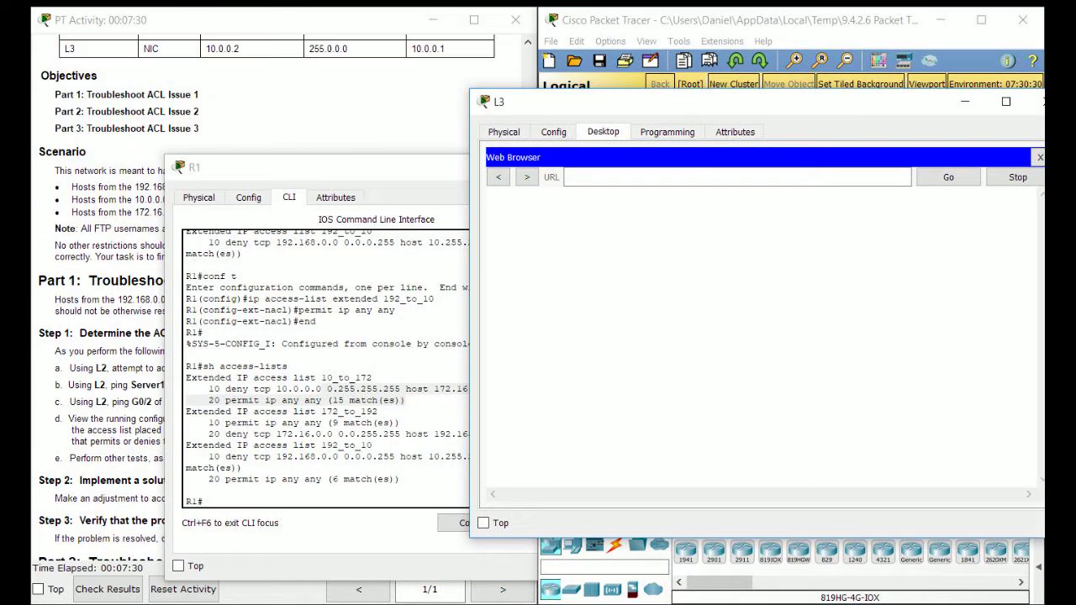
scroll(278, 126, up, 3)
click(672, 177)
text(1)
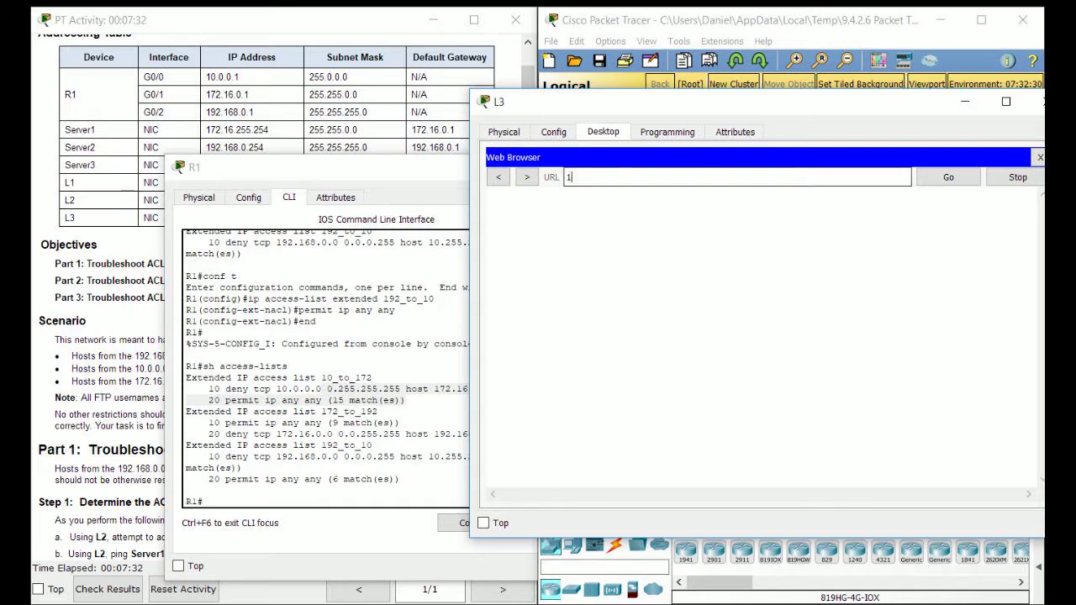
text(72.16.255.254)
key(Return)
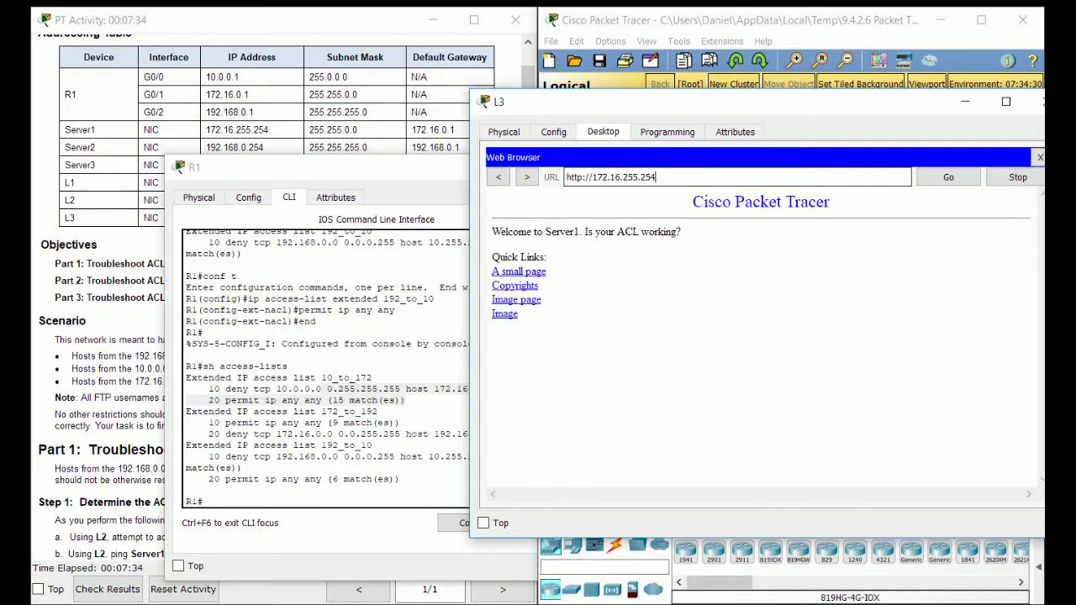
click(336, 437)
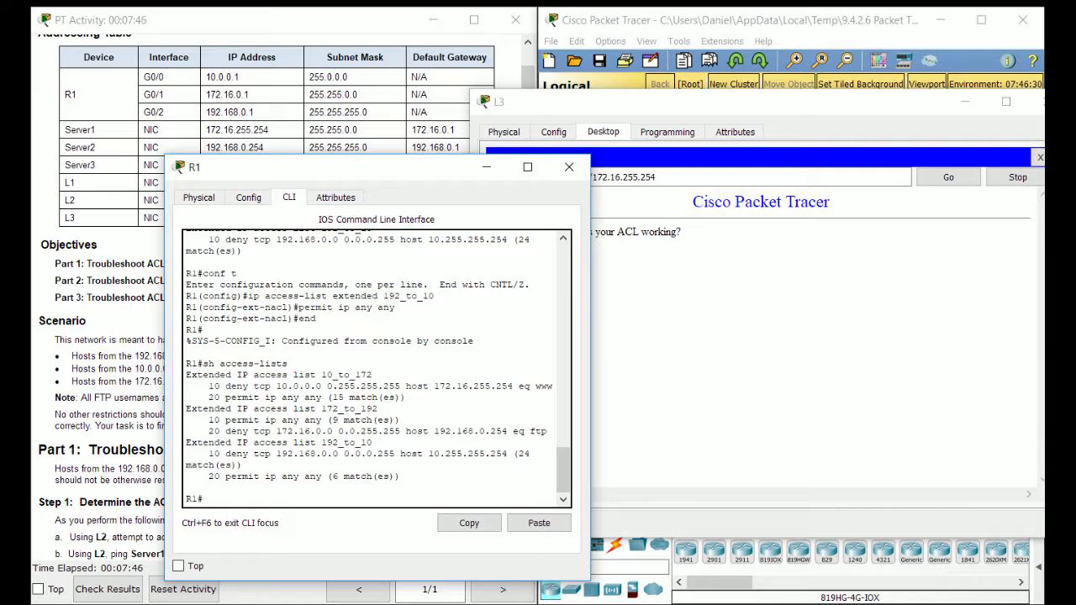
Rerun sh access-lists on R1, showing 10_to_172's permit at 18 matches, and close L3's window
click(395, 398)
drag(187, 397, 407, 398)
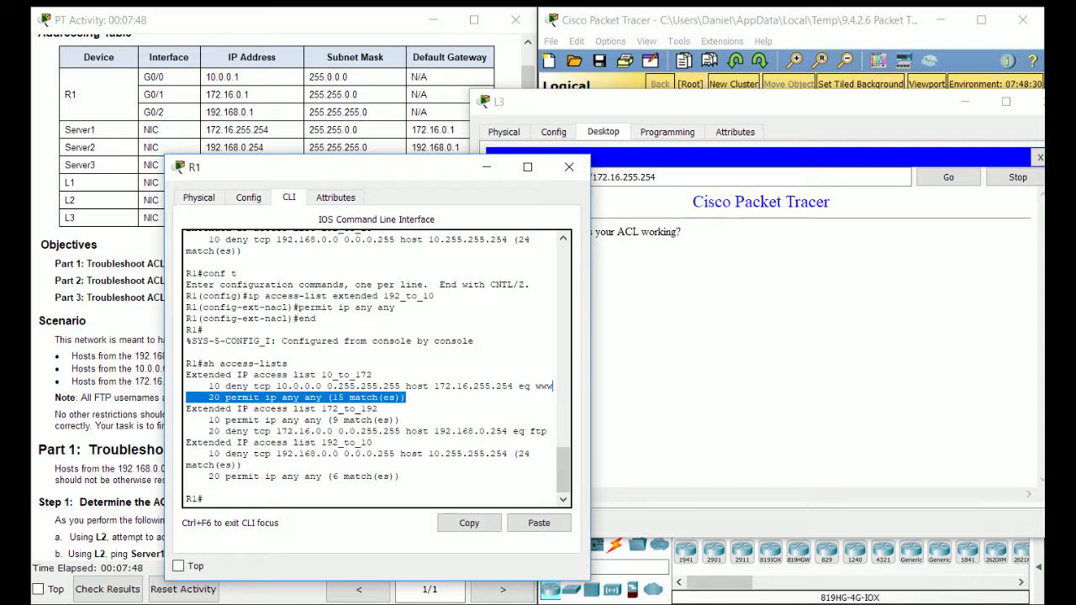
click(249, 397)
key(Up)
key(Return)
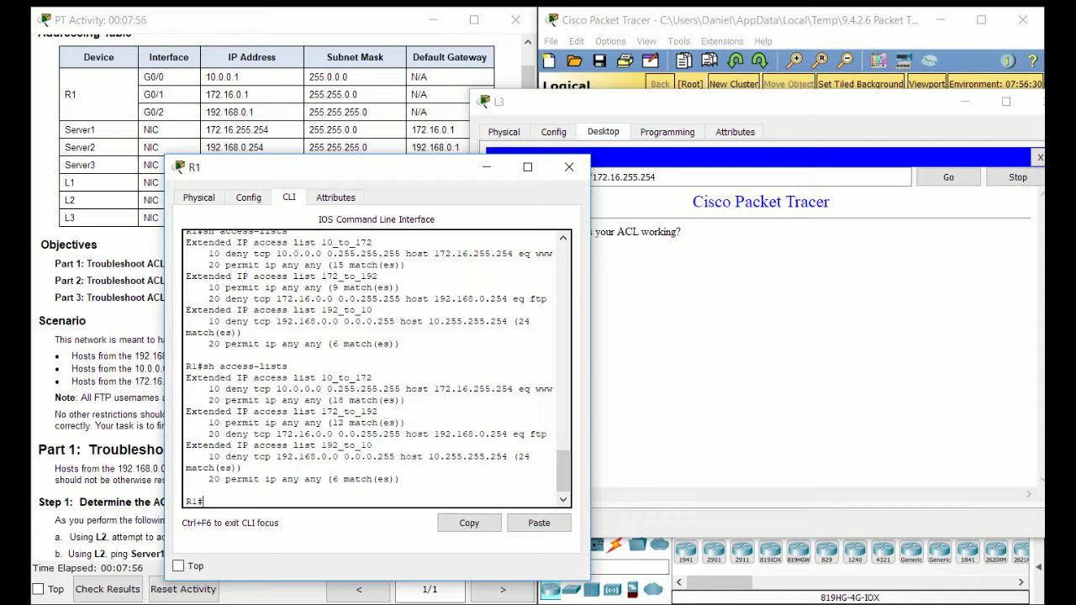
click(1046, 101)
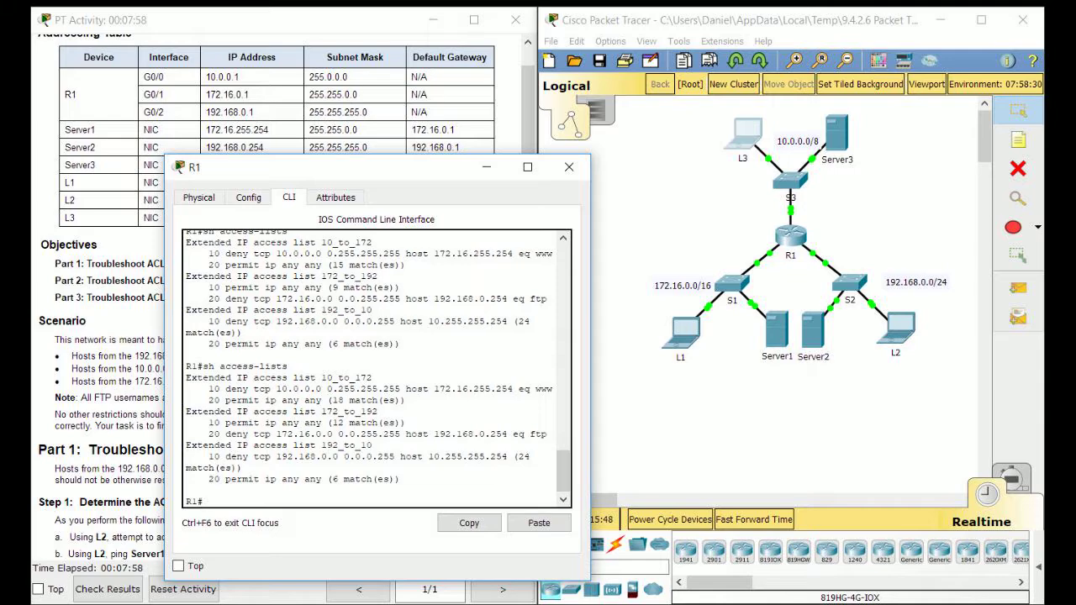
drag(336, 167, 583, 156)
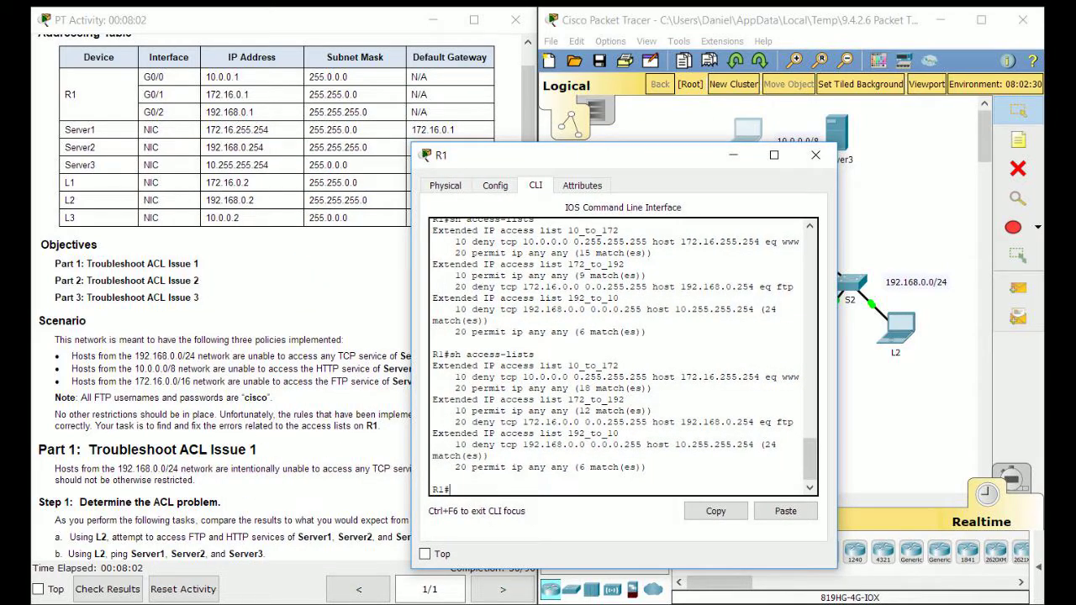
Run sh run on R1 and page to the interfaces, where G0/0 has 10_to_172 out
text(sh run | begin 10)
key(BackSpace)
key(BackSpace)
key(BackSpace)
key(BackSpace)
key(BackSpace)
key(BackSpace)
key(Return)
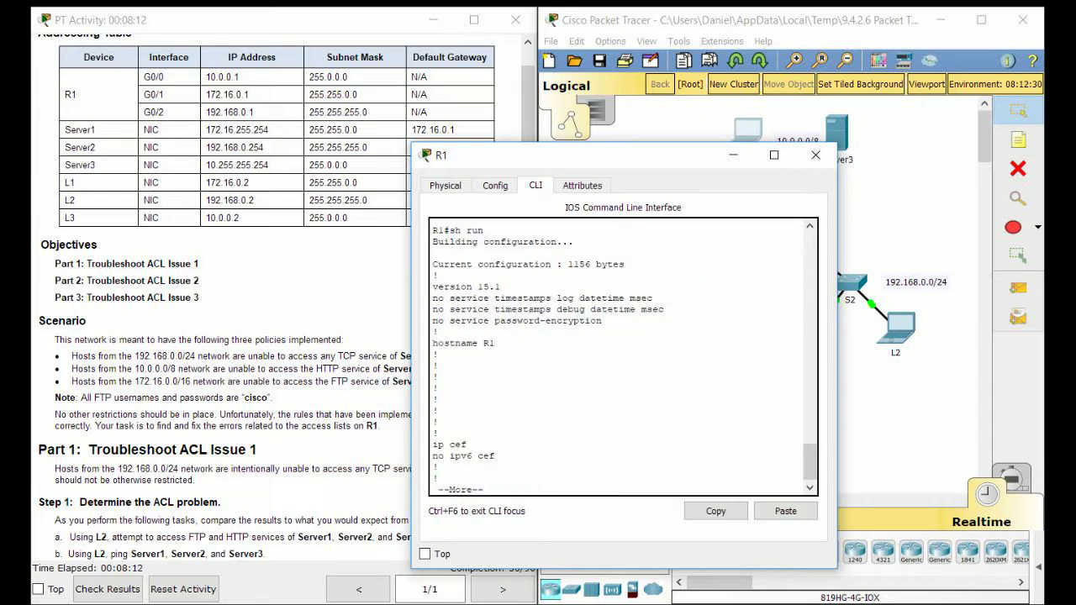
key(Return)
key(Return)
key(Return)
key(Return)
key(Return)
key(Return)
key(Return)
key(Return)
key(Return)
key(Return)
key(Return)
key(Return)
key(Return)
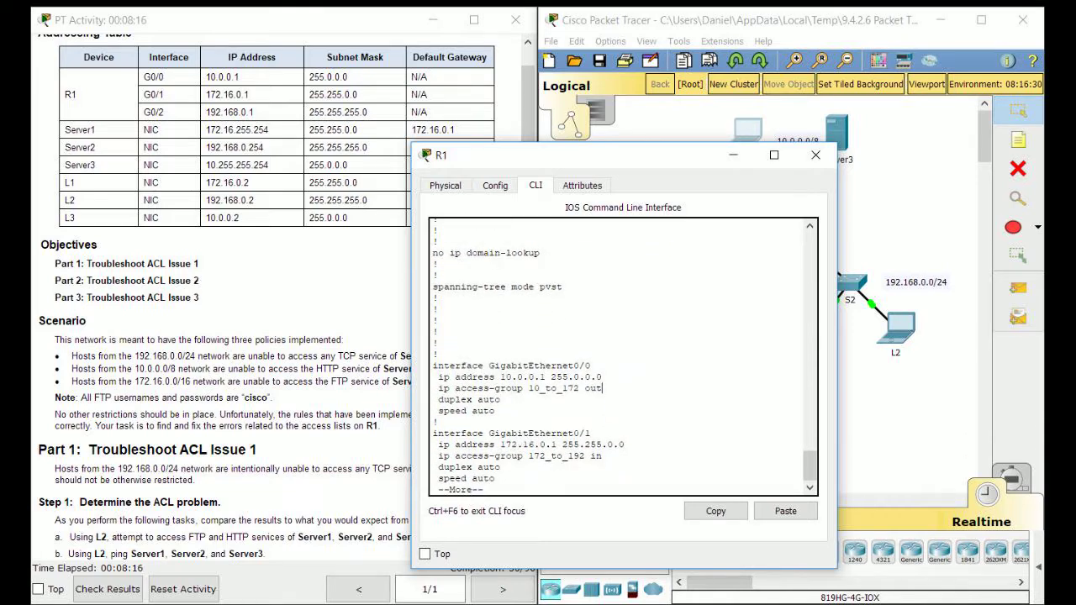
drag(602, 388, 437, 388)
click(489, 389)
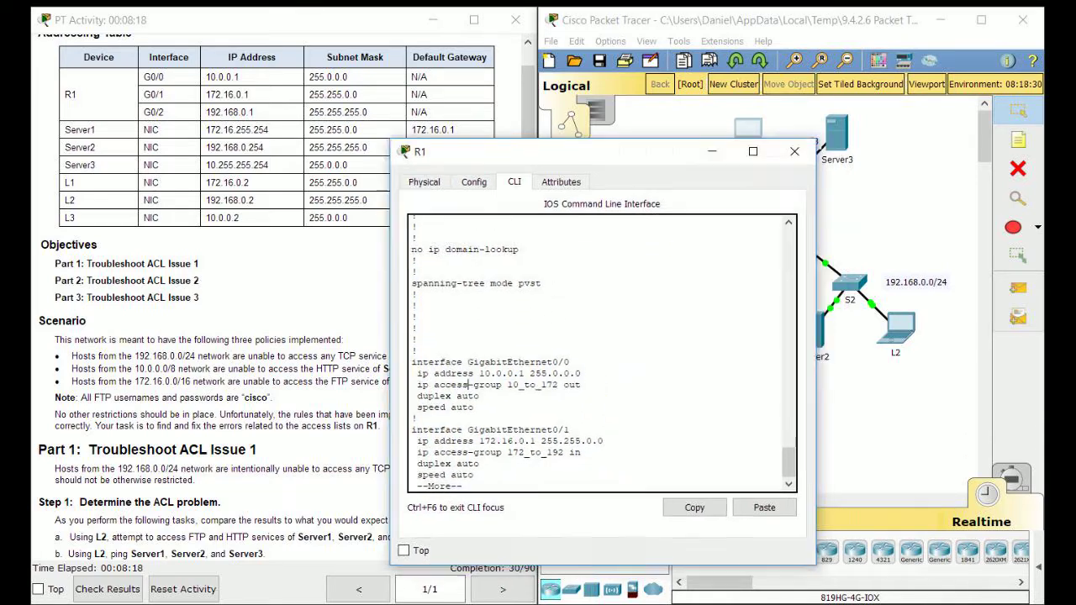
drag(580, 151, 440, 131)
click(756, 420)
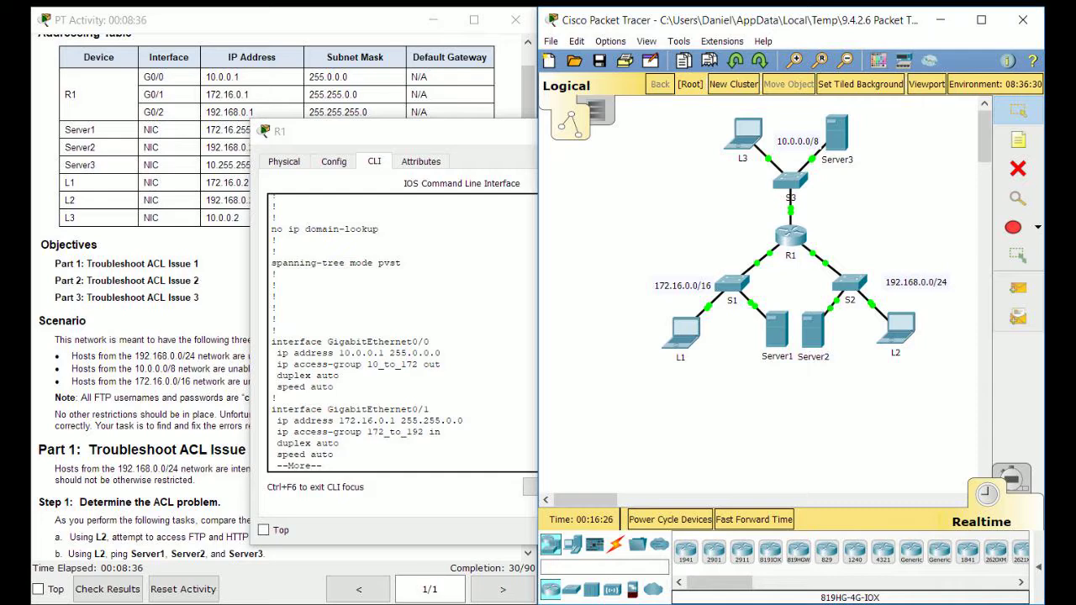
On R1's G0/0, remove the outbound access-group with no ip access-group 10_to_172 out
mouse_move(790, 209)
click(494, 421)
text(qconf t)
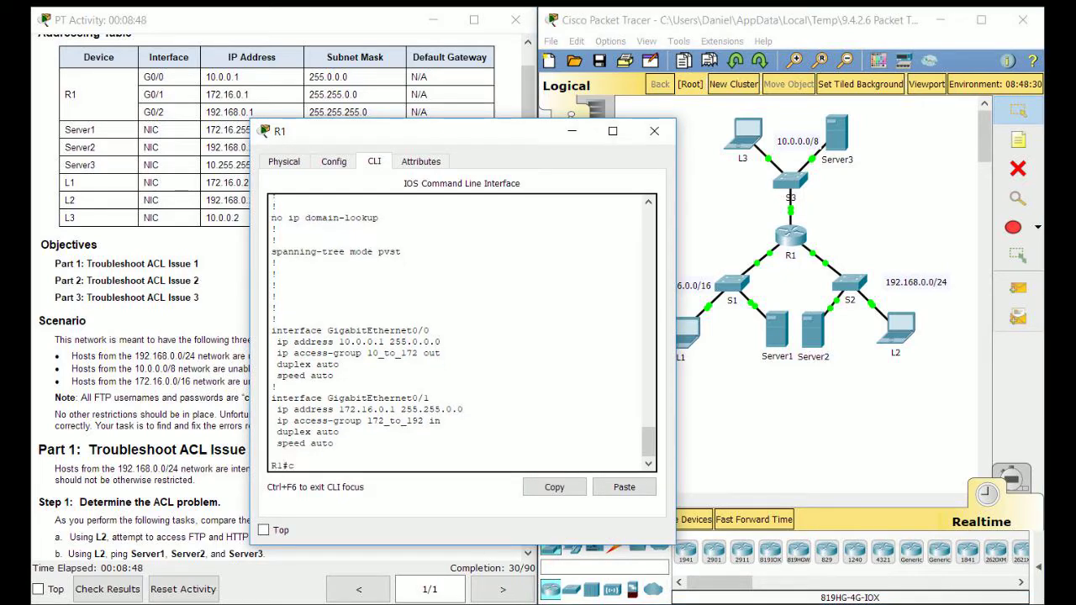
key(Return)
text(int g0/0)
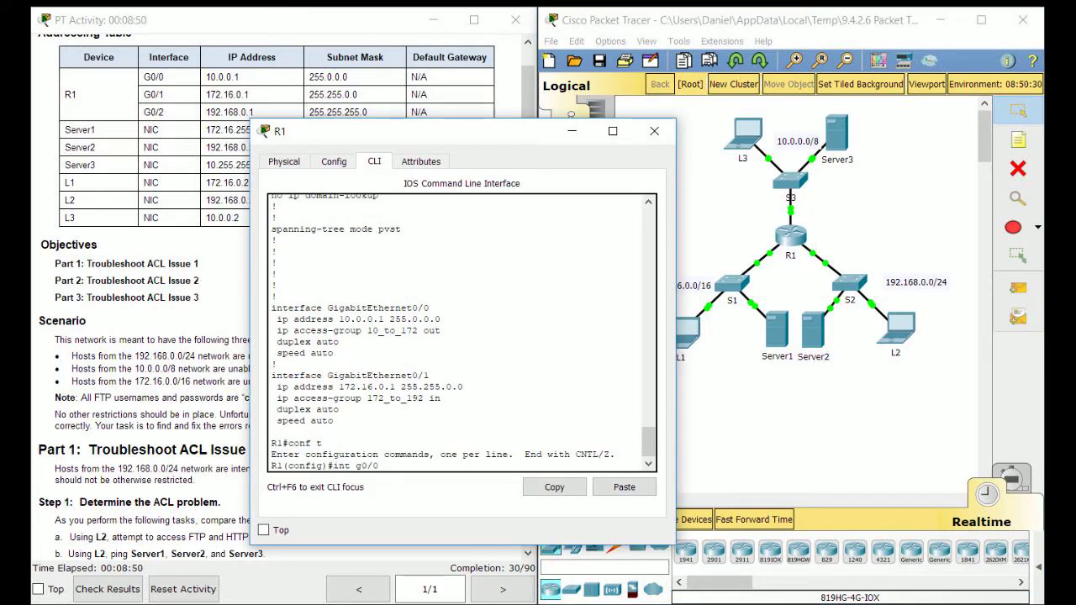
key(Return)
text(no ip aces)
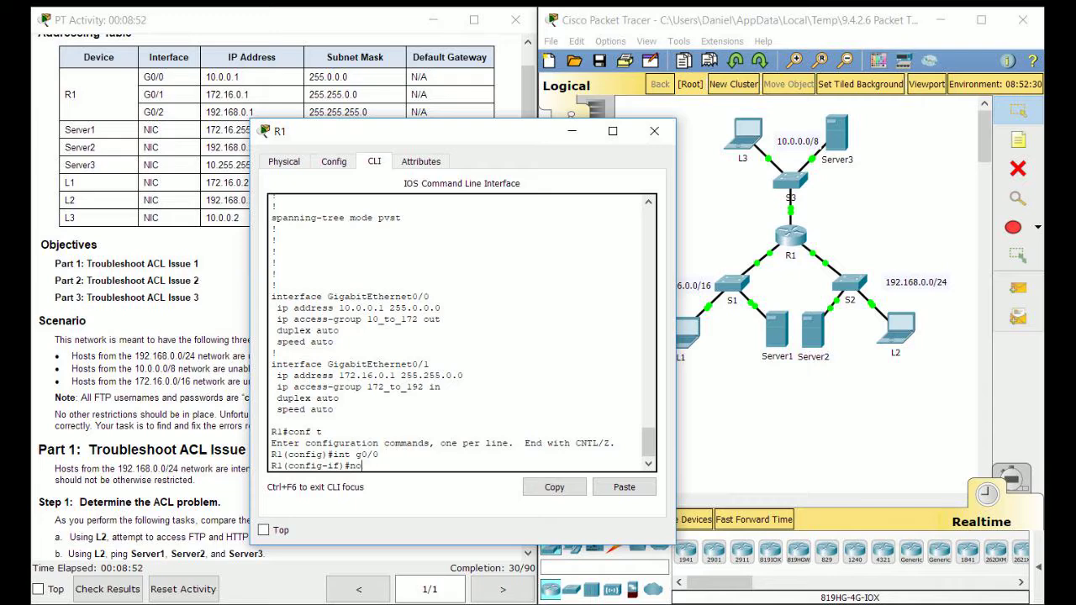
key(BackSpace)
key(BackSpace)
text(cess-group 10_to_172 out)
key(Return)
Apply ip access-group 10_to_172 in on G0/0 and close R1's window
key(Up)
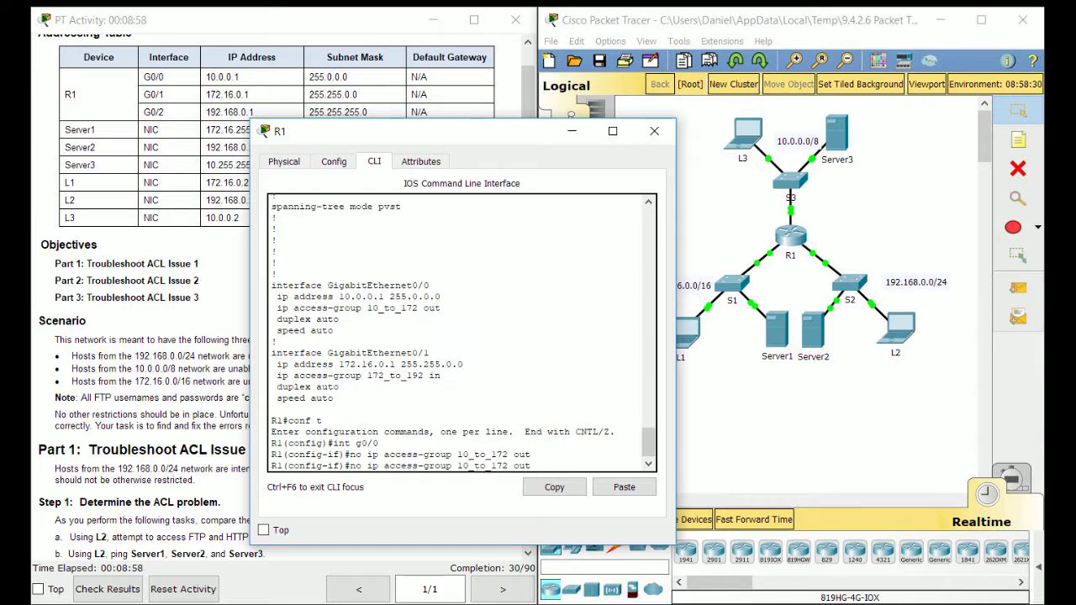
key(Left)
key(Left)
key(Left)
key(Left)
key(Left)
key(Left)
key(Left)
key(Left)
key(Left)
key(Left)
key(Left)
key(Left)
key(Left)
key(Left)
key(Left)
key(Left)
key(Left)
key(Left)
key(Left)
key(Left)
key(BackSpace)
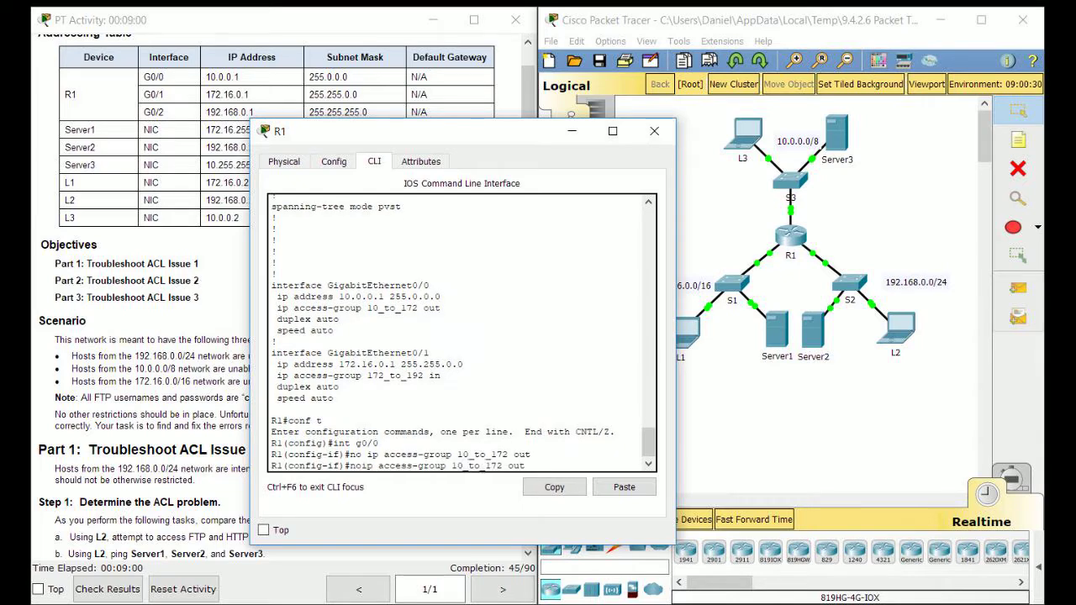
key(BackSpace)
key(BackSpace)
key(Right)
key(Right)
key(Right)
key(Right)
key(Right)
key(Right)
key(Right)
key(Right)
key(Right)
key(Right)
key(Right)
key(Right)
key(Right)
key(Right)
key(Right)
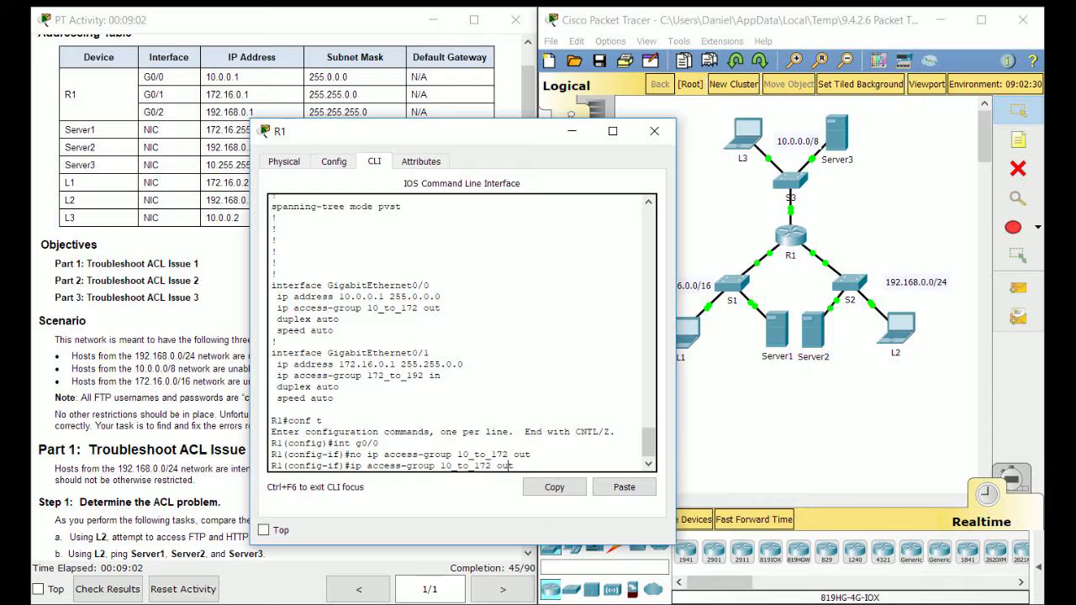
key(BackSpace)
key(BackSpace)
key(BackSpace)
text(in)
key(Return)
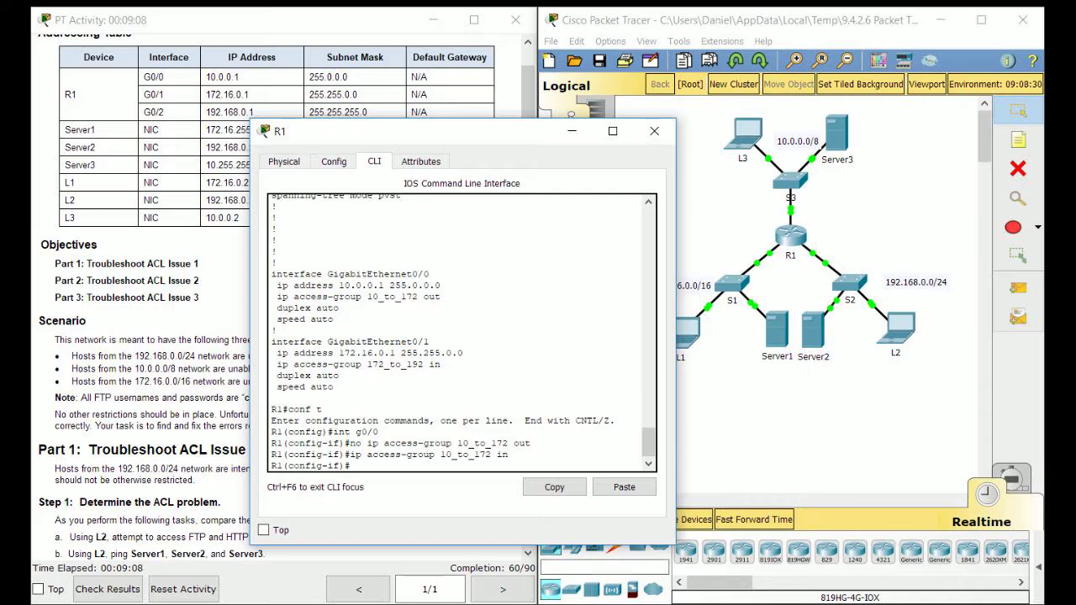
click(654, 130)
In L1's command prompt, quit the FTP login to Server1 at 172.16.255.254
scroll(282, 294, down, 5)
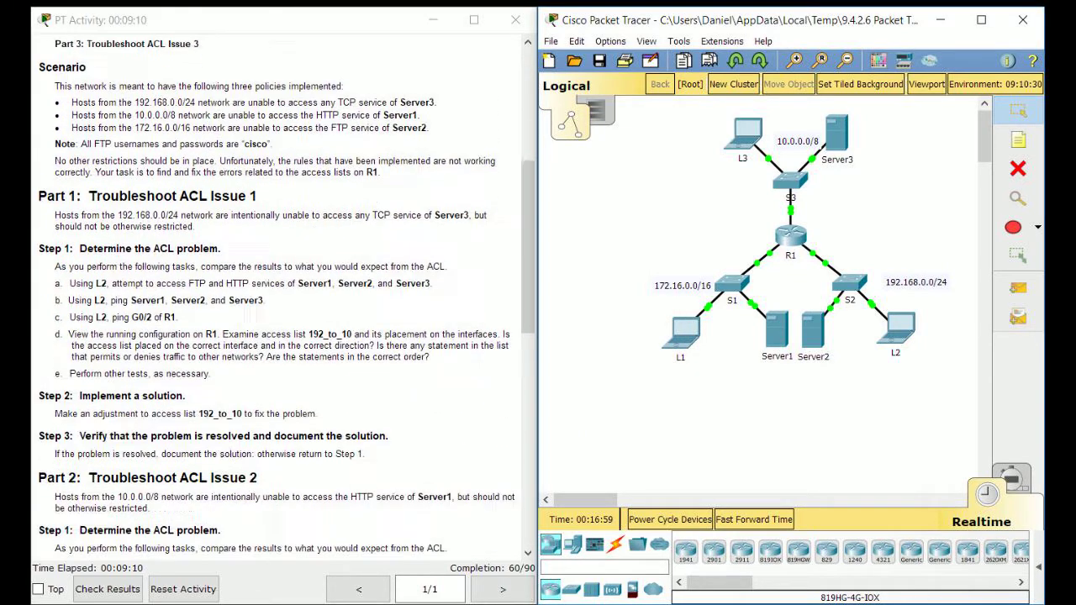
scroll(281, 294, down, 9)
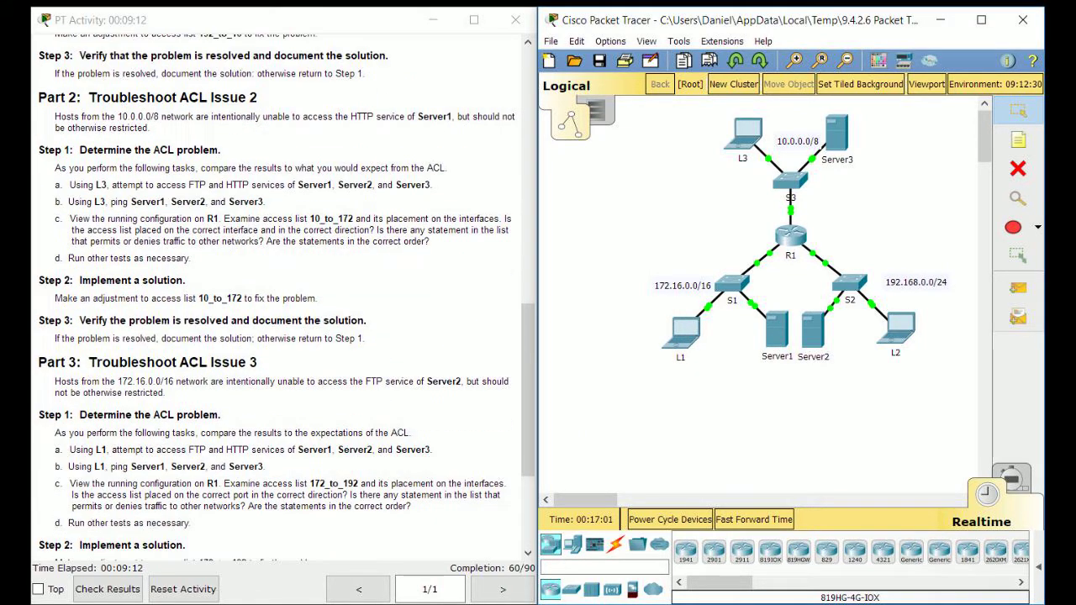
scroll(282, 294, down, 4)
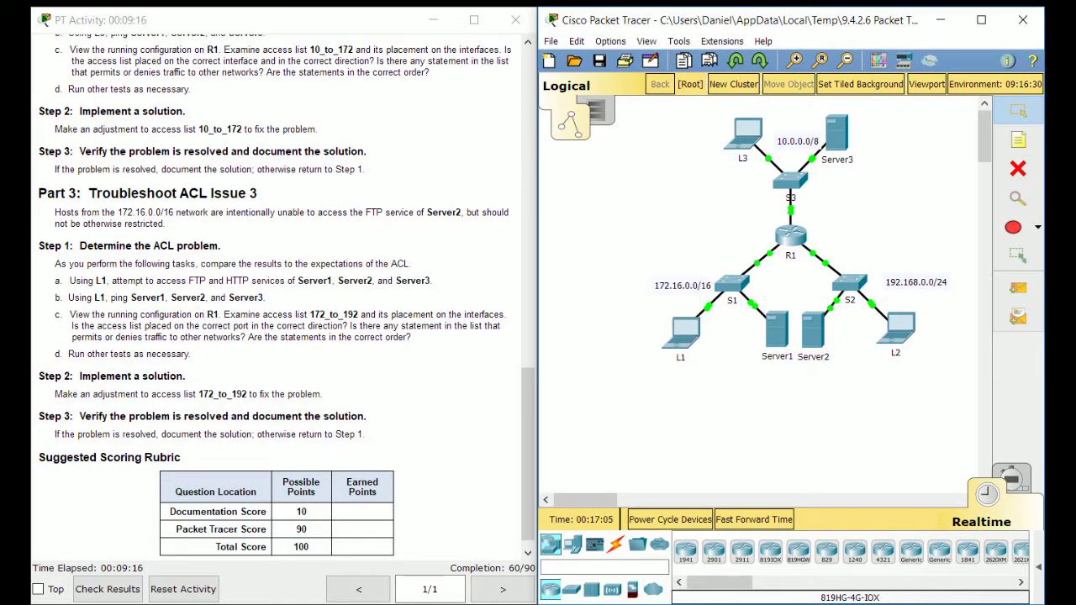
click(681, 332)
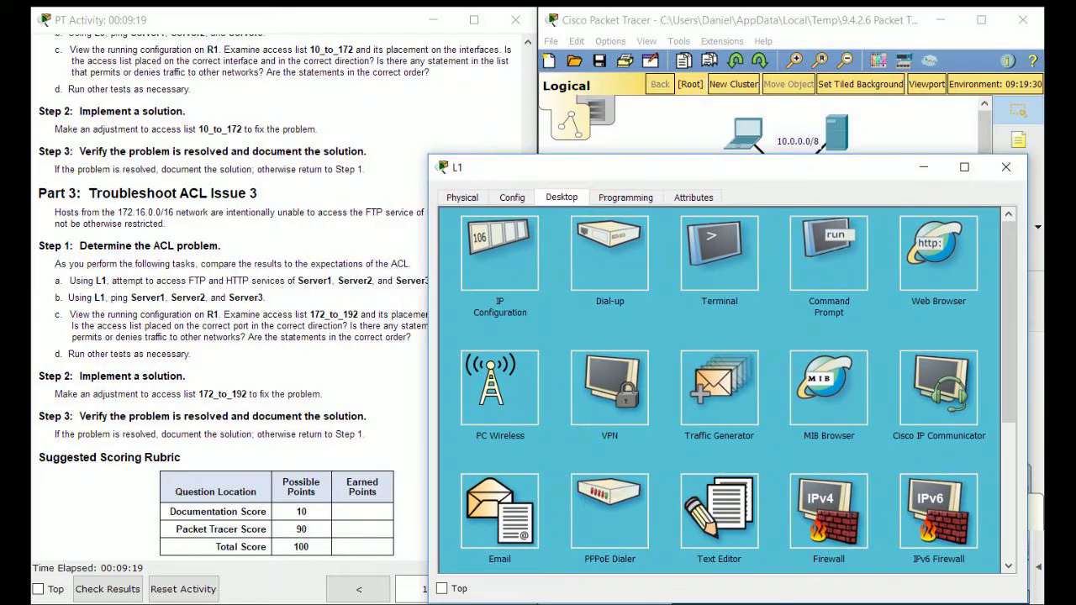
drag(672, 167, 739, 169)
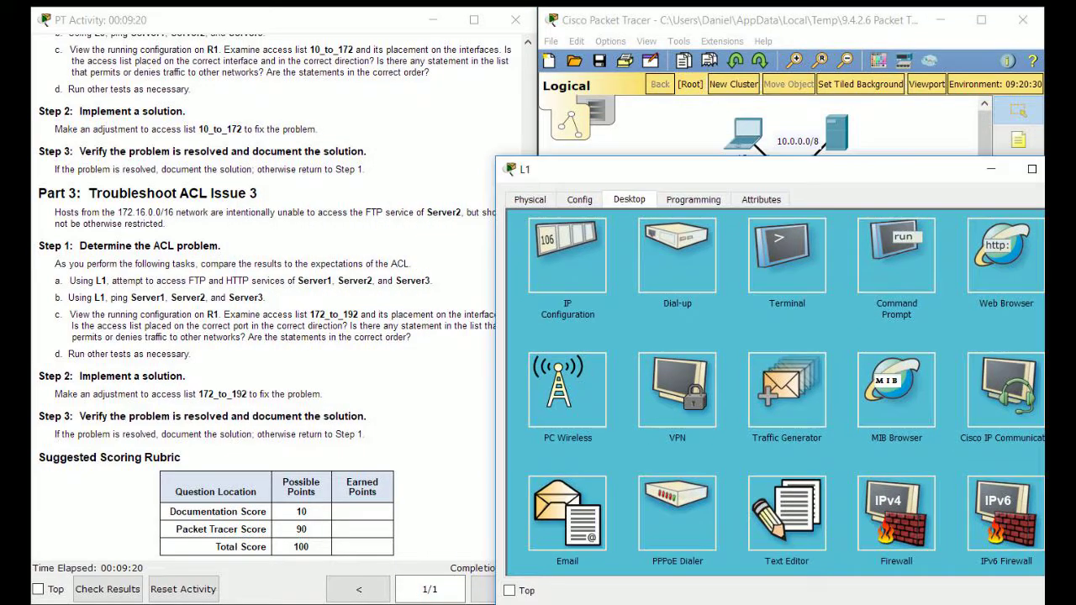
click(897, 257)
scroll(265, 298, up, 3)
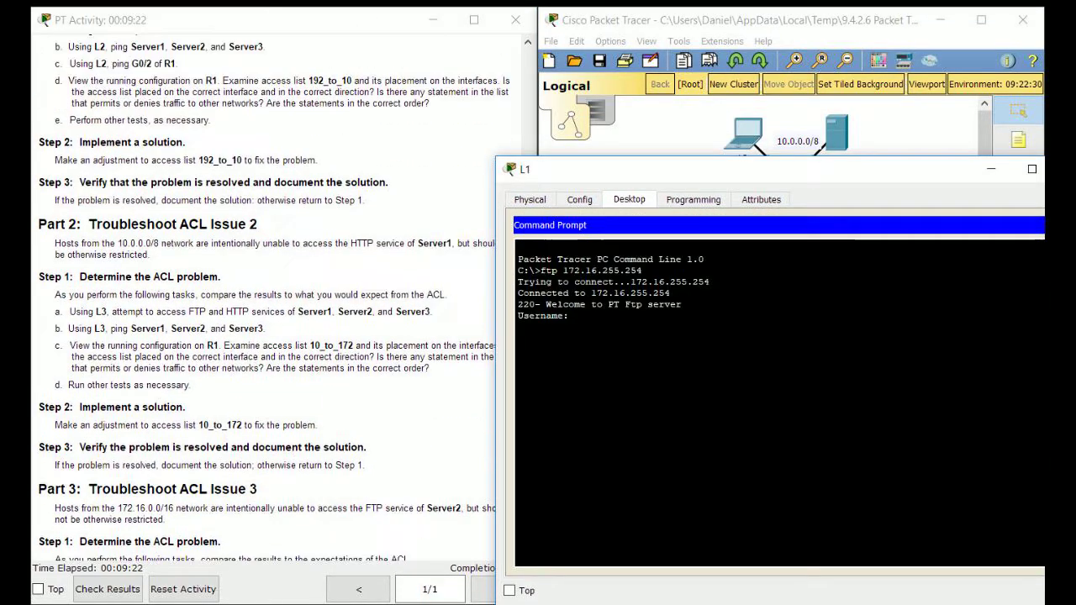
text(quit)
key(Return)
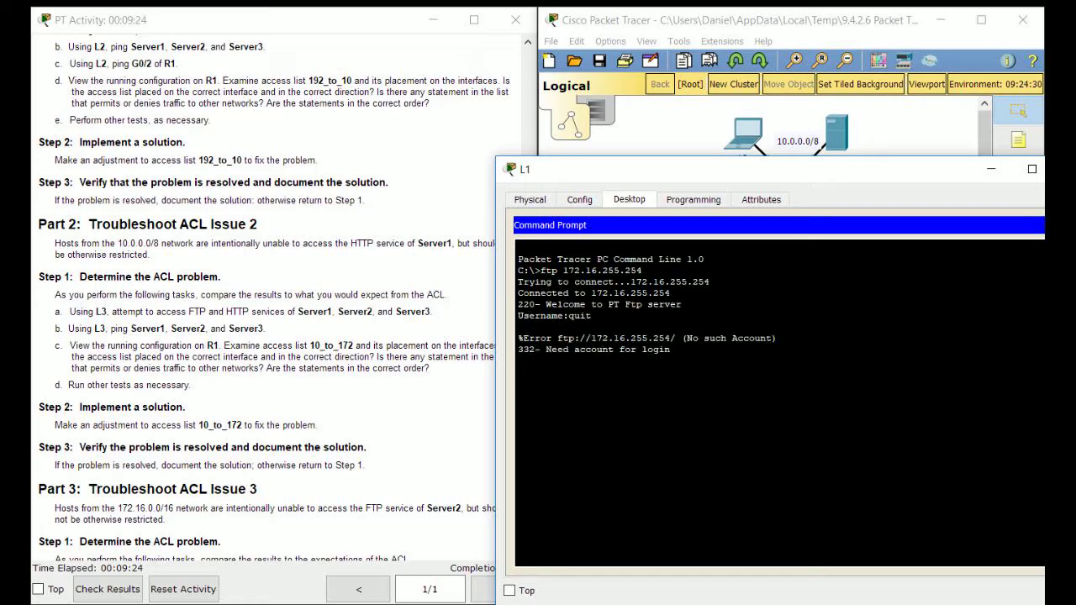
FTP from L1 to Server2 at 192.168.0.254, then quit the login
scroll(265, 298, up, 10)
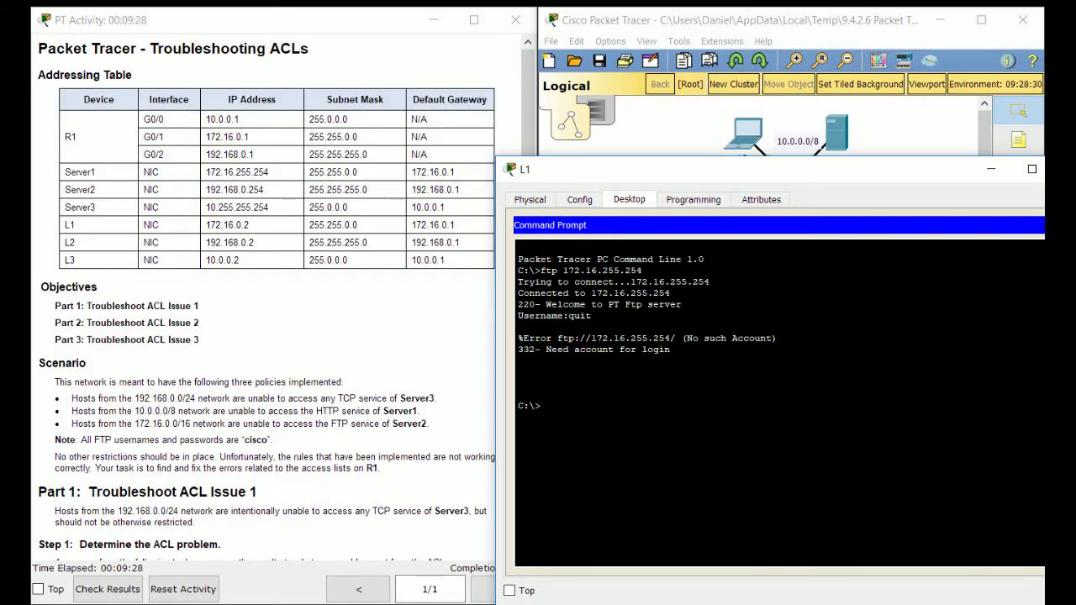
text(ftp 192.168.0.254)
key(Return)
scroll(265, 299, down, 12)
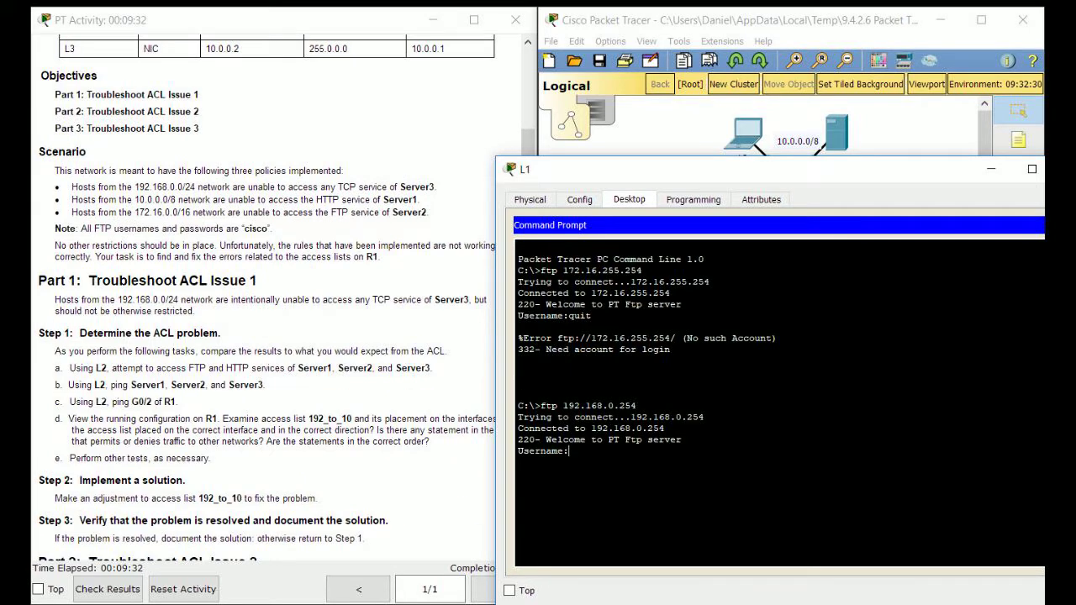
scroll(265, 298, down, 1)
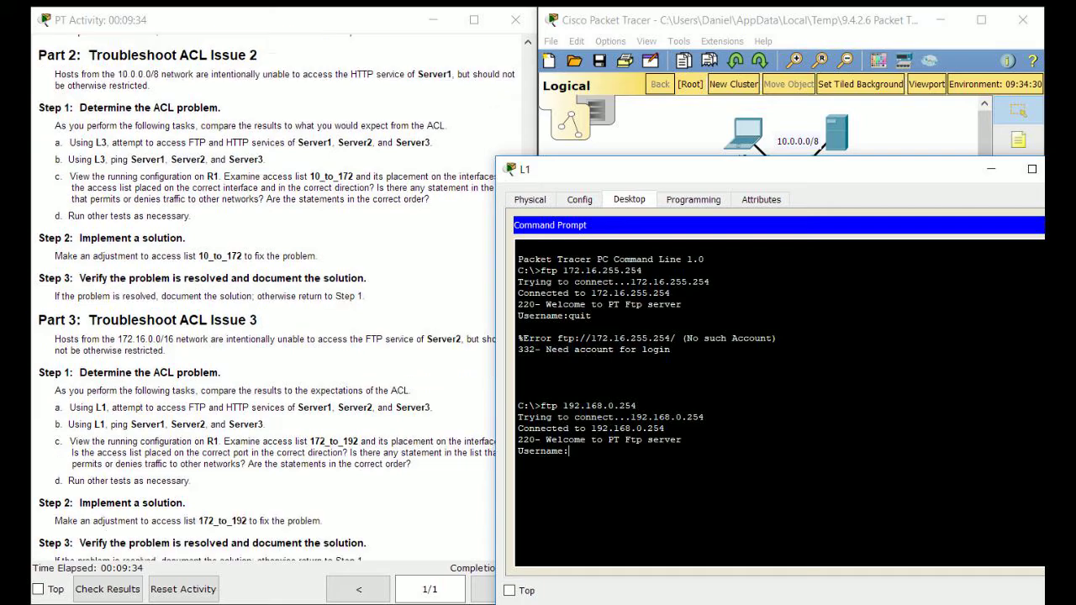
scroll(265, 299, up, 13)
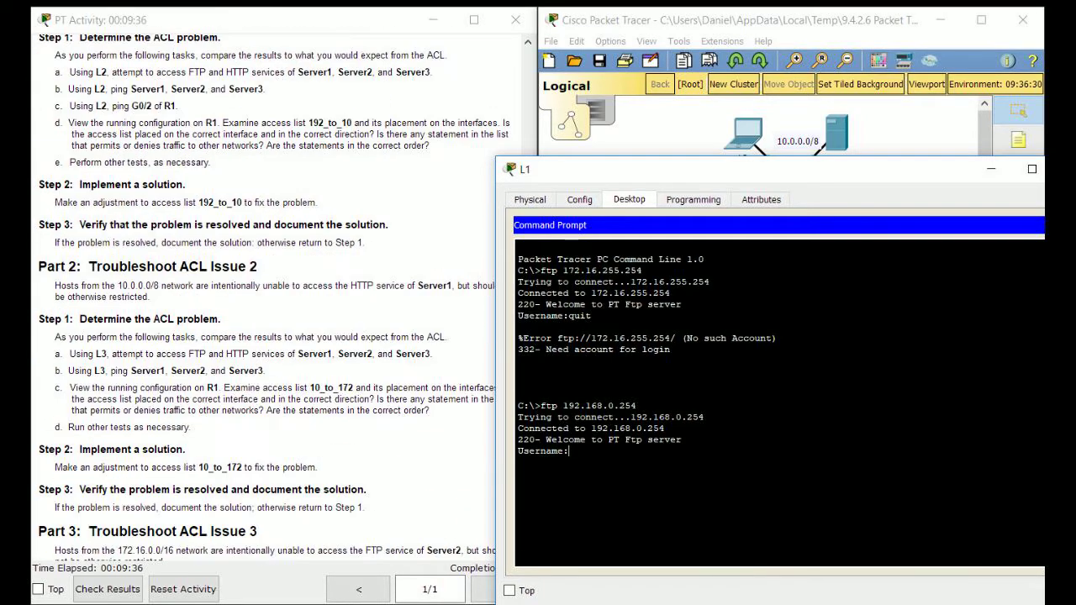
text(quit)
key(Return)
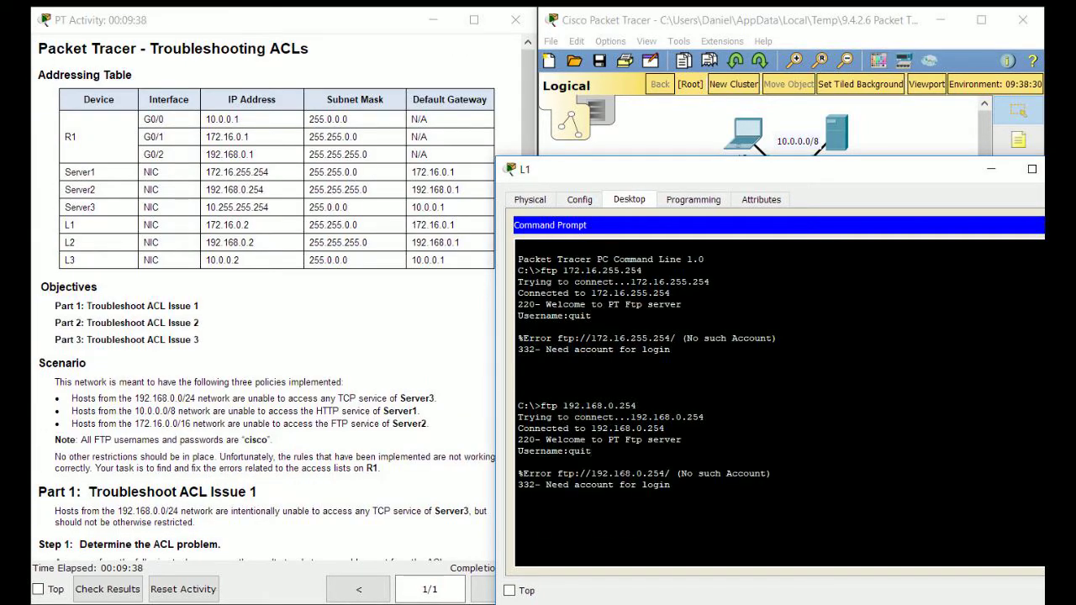
FTP from L1 to Server3 at 10.255.255.254, reaching its login prompt
drag(588, 191, 607, 75)
key(Up)
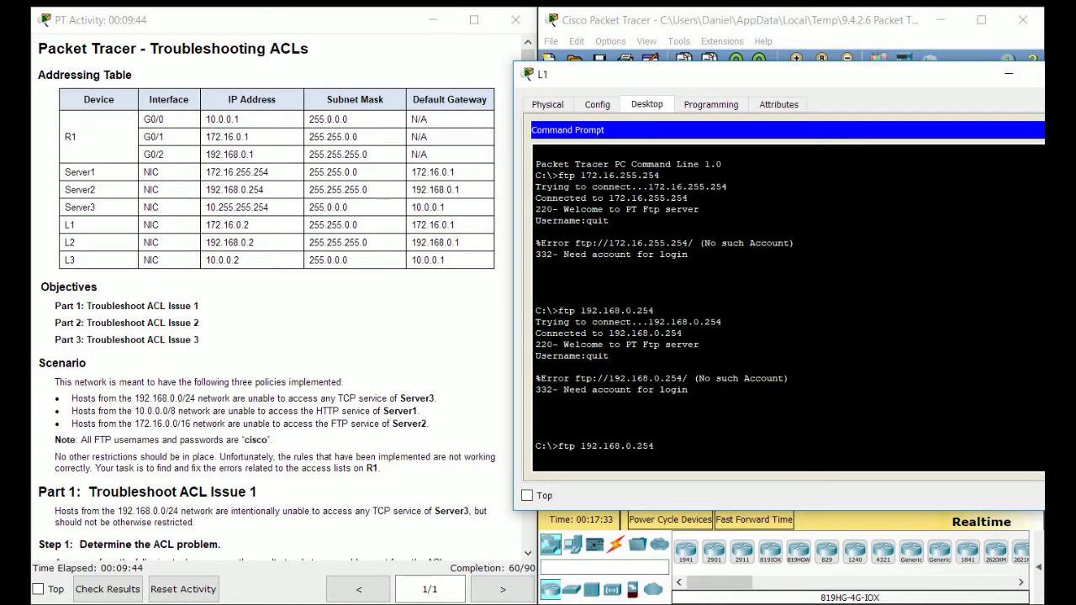
key(BackSpace)
key(BackSpace)
key(BackSpace)
key(BackSpace)
key(BackSpace)
key(BackSpace)
key(BackSpace)
key(BackSpace)
key(BackSpace)
key(BackSpace)
key(BackSpace)
key(BackSpace)
key(BackSpace)
key(BackSpace)
text(10.255.255.254)
key(Return)
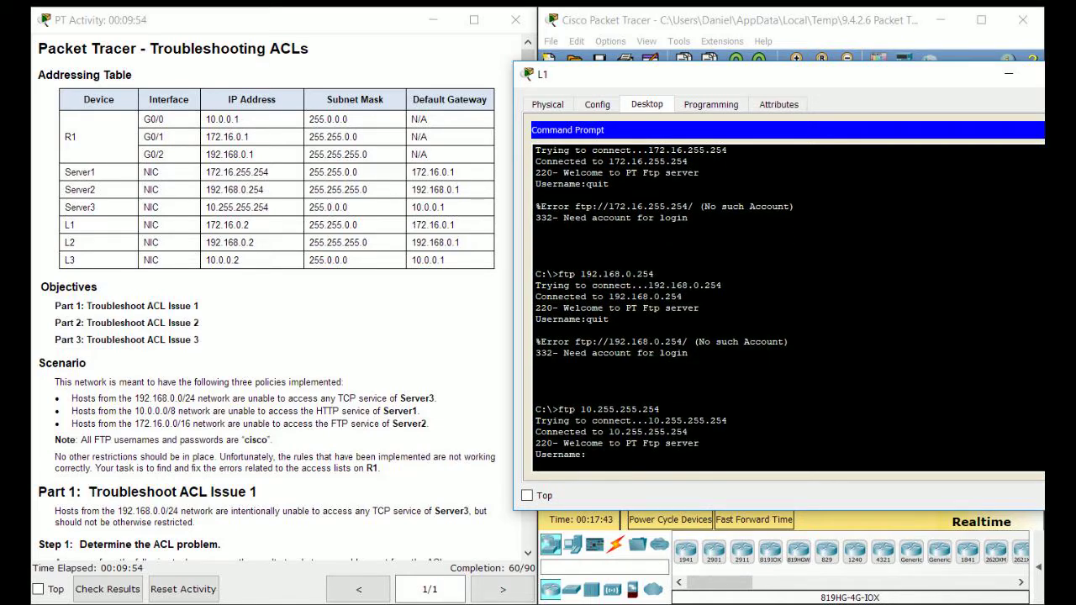
drag(738, 75, 485, 81)
Switch L1 from the command prompt to the web browser and load Server3 at 10.255.255.254
click(832, 137)
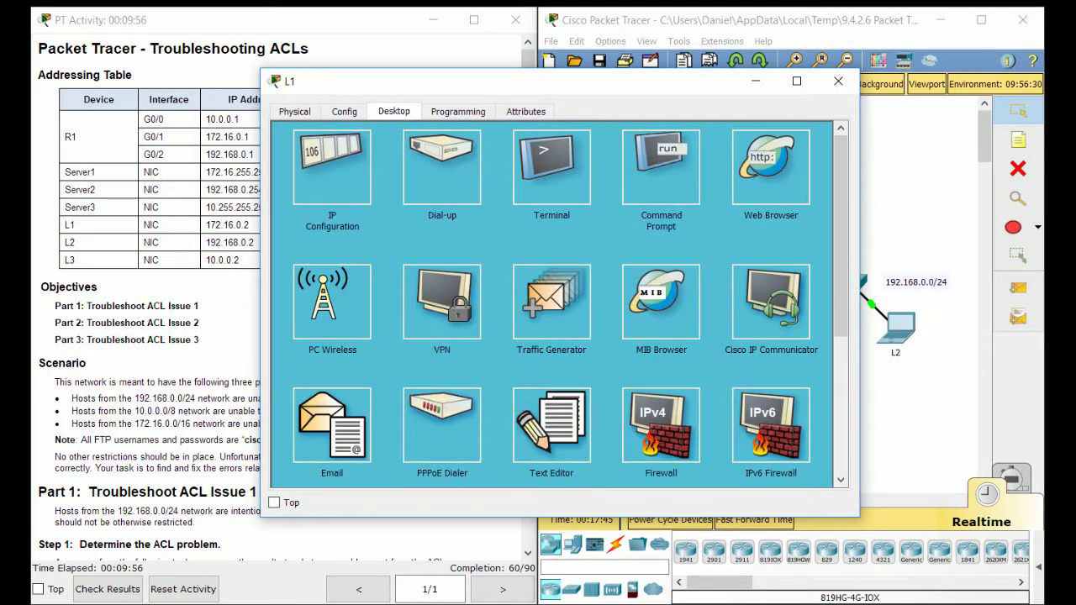
click(771, 168)
drag(656, 82, 827, 87)
click(740, 162)
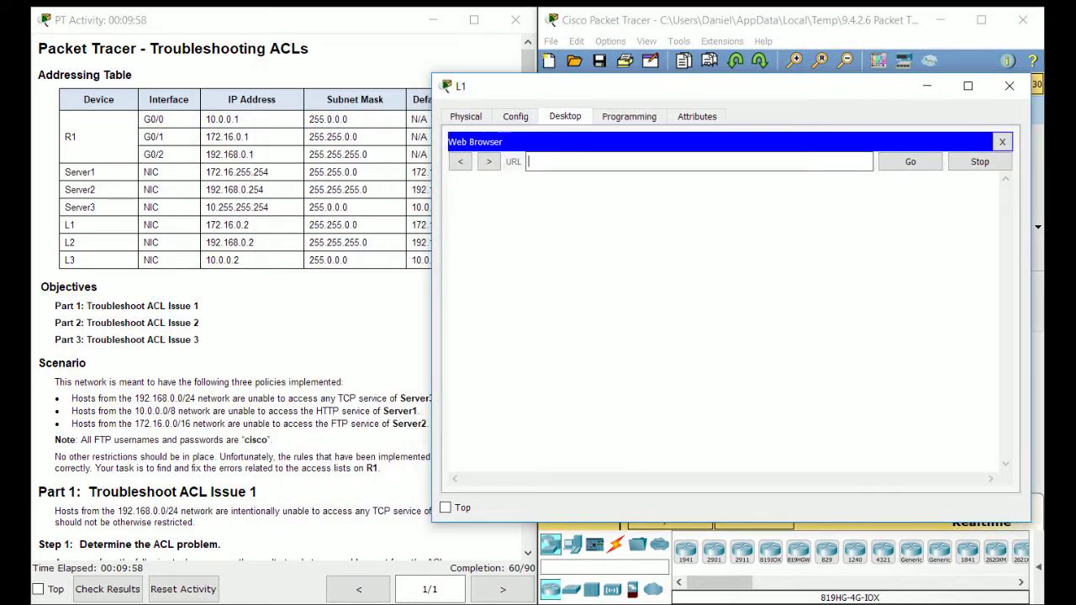
text(10.255)
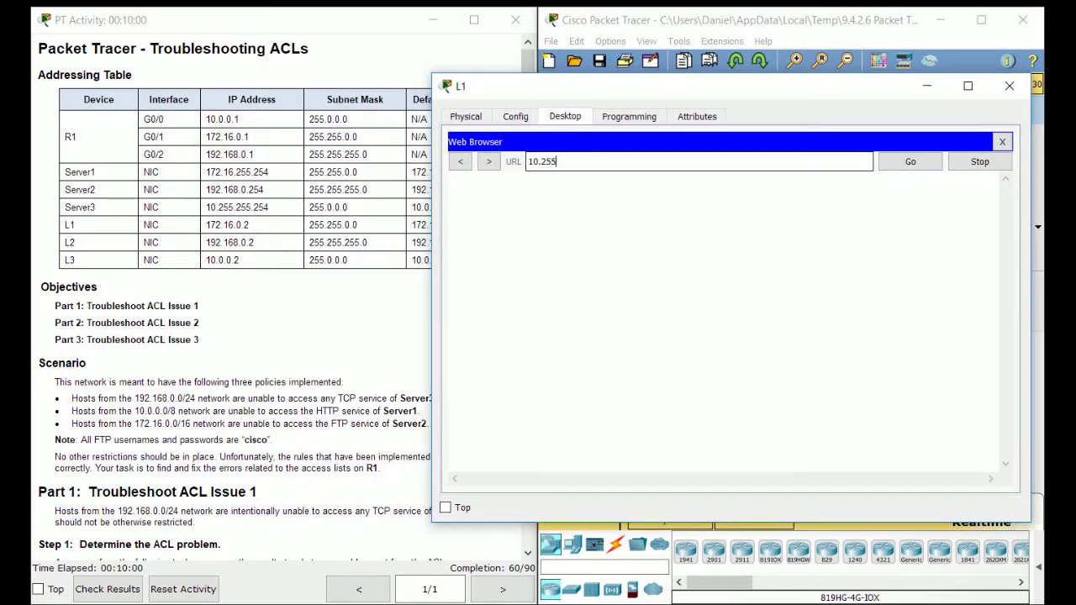
text(.255.254)
key(Return)
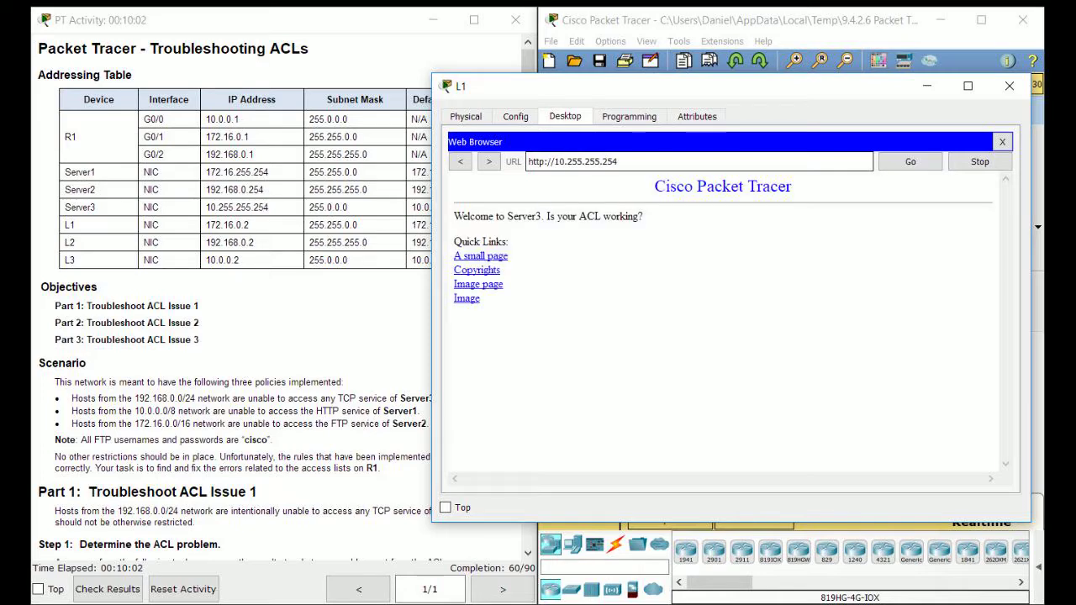
Load Server1's welcome page at 172.16.255.254 and scroll through it
key(ctrl+a)
key(BackSpace)
text(172.16.255.254)
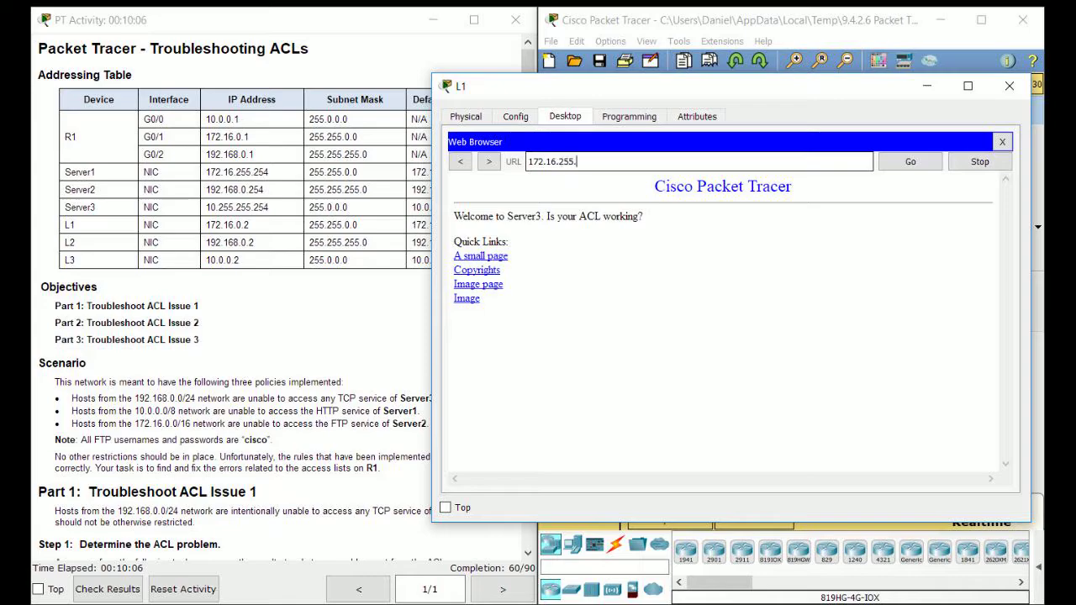
key(Return)
drag(672, 86, 710, 94)
scroll(277, 336, down, 4)
scroll(277, 337, down, 10)
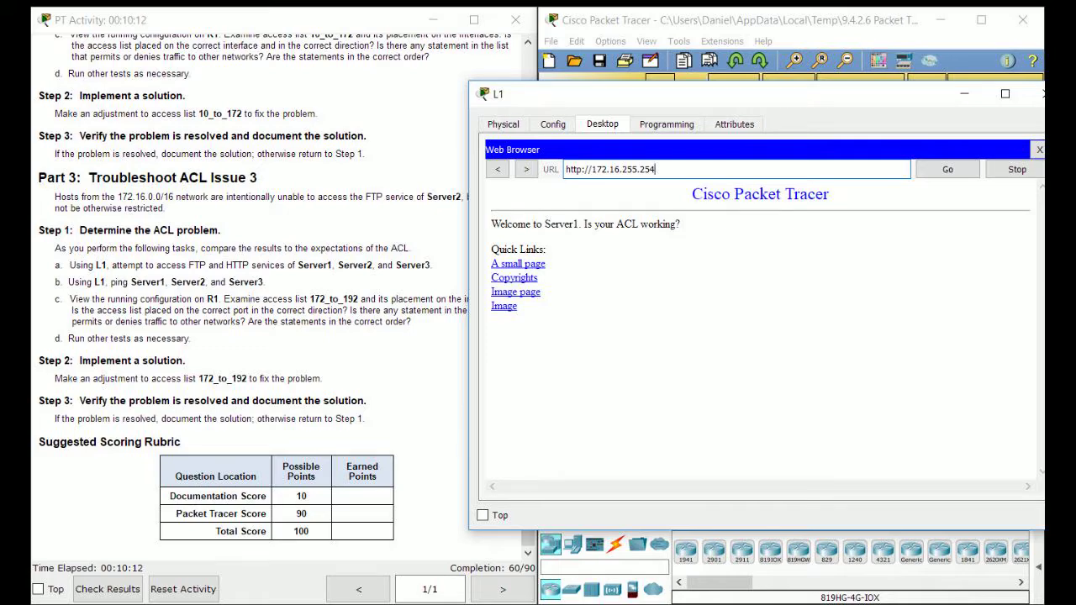
drag(706, 94, 810, 112)
scroll(278, 336, up, 6)
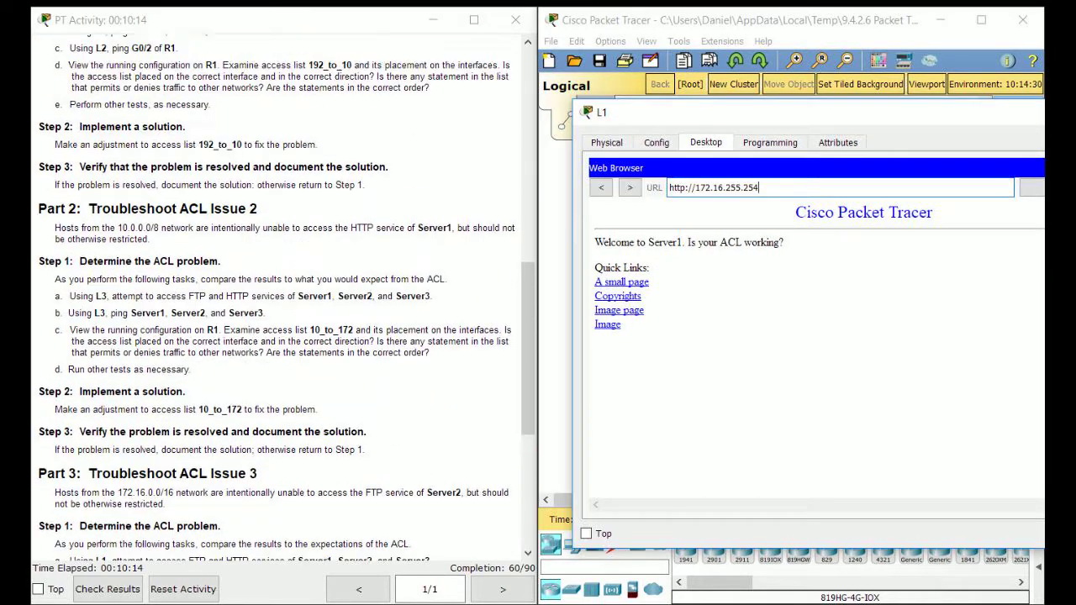
scroll(277, 336, up, 10)
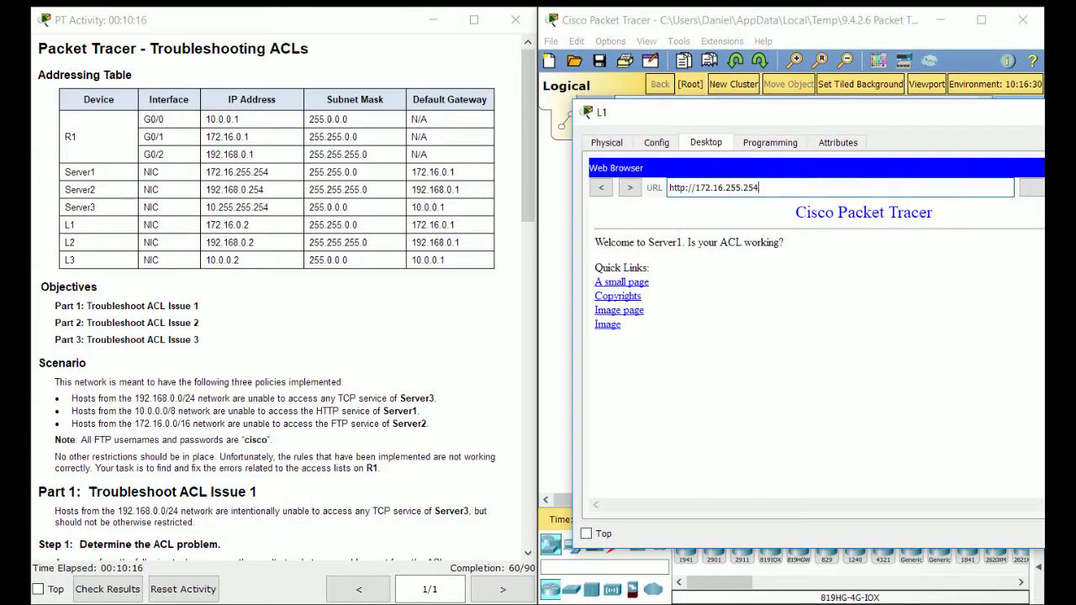
Load Server2's page at 192.168.0.254, then close L1's window
drag(762, 189, 661, 189)
text(192.168)
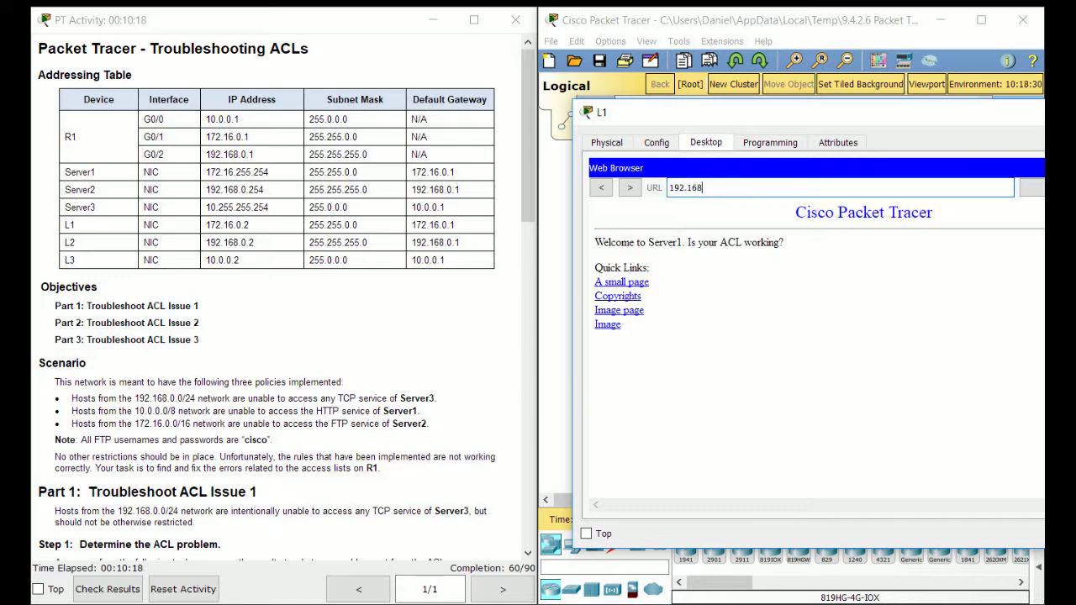
text(.0.254)
key(Return)
drag(757, 112, 477, 132)
click(871, 132)
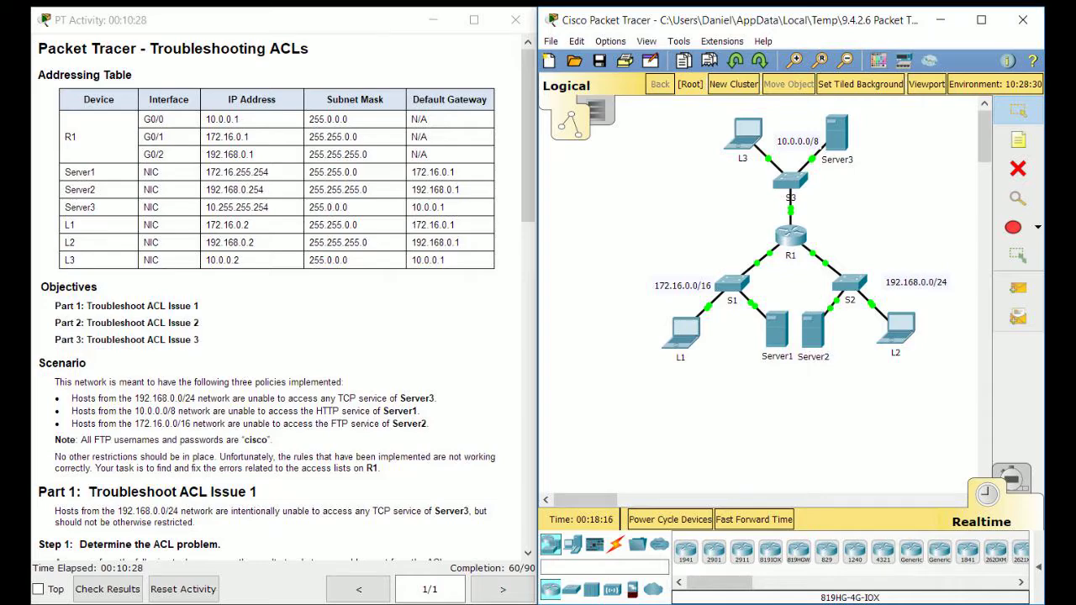
On R1's CLI, return to privileged mode with end and run show access-lists
scroll(278, 303, down, 9)
scroll(277, 302, down, 10)
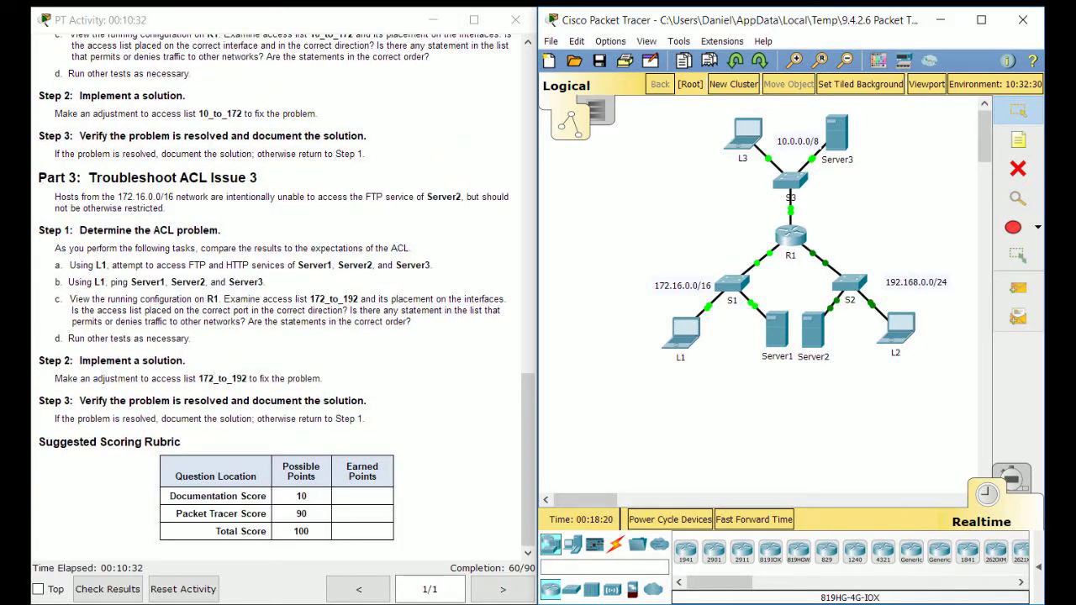
scroll(277, 303, up, 6)
scroll(277, 303, down, 2)
click(790, 236)
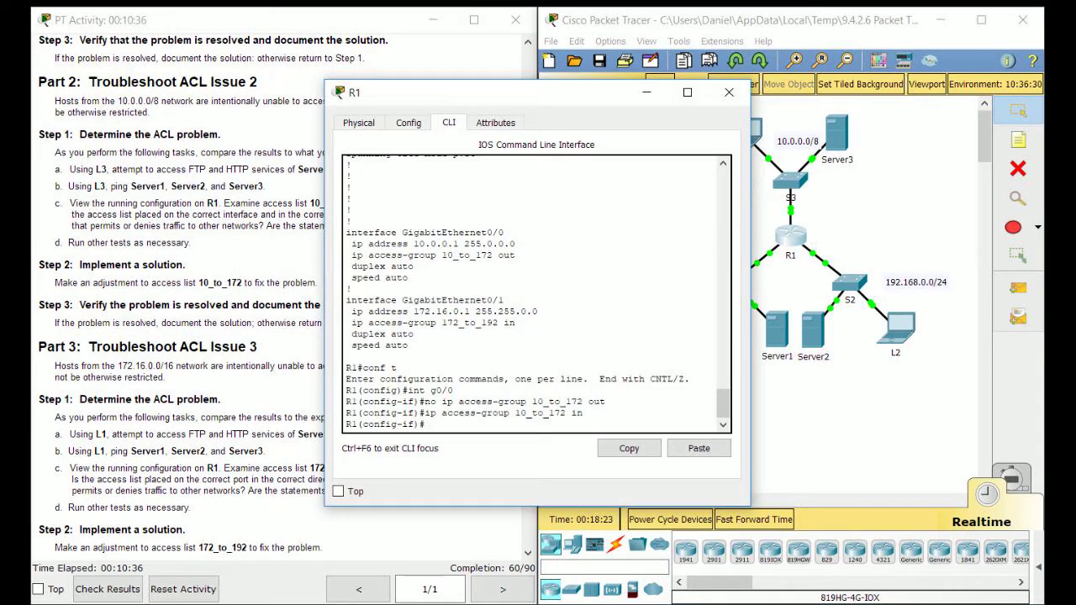
text(end)
key(Return)
text(ac)
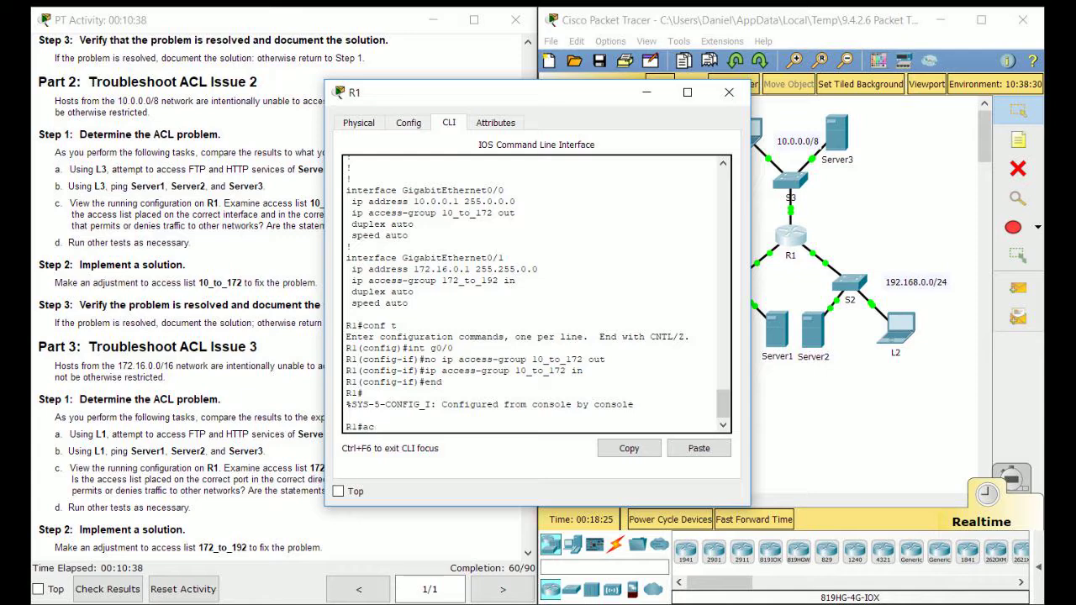
key(BackSpace)
key(BackSpace)
text(show access-lists)
key(Return)
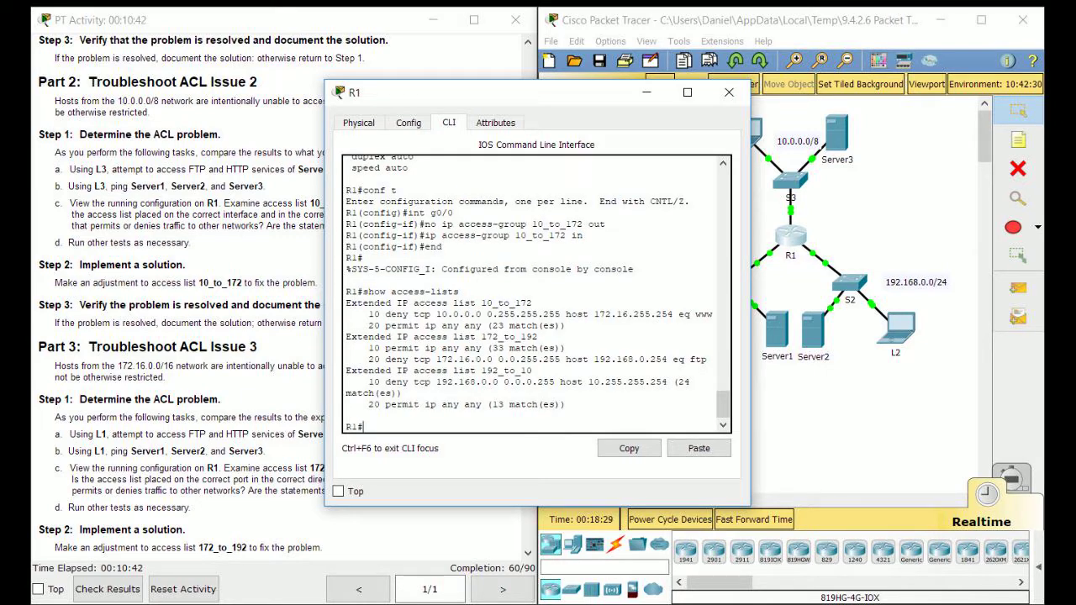
Highlight 172_to_192's permit-all entry and its FTP deny entry in the listing
drag(708, 360, 351, 348)
click(424, 348)
drag(520, 360, 561, 349)
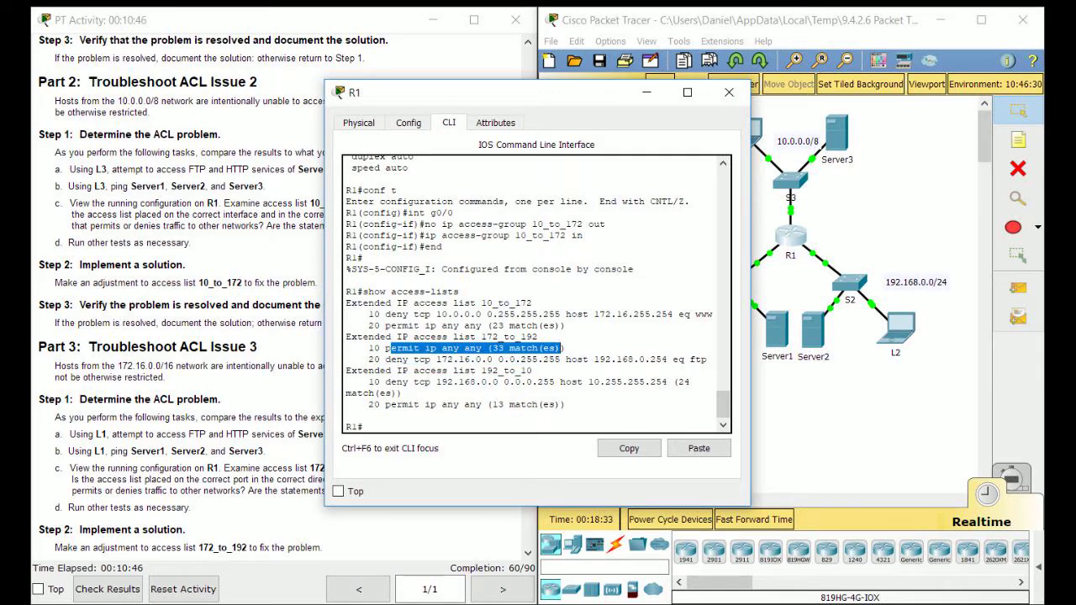
click(408, 359)
drag(408, 360, 565, 360)
click(566, 360)
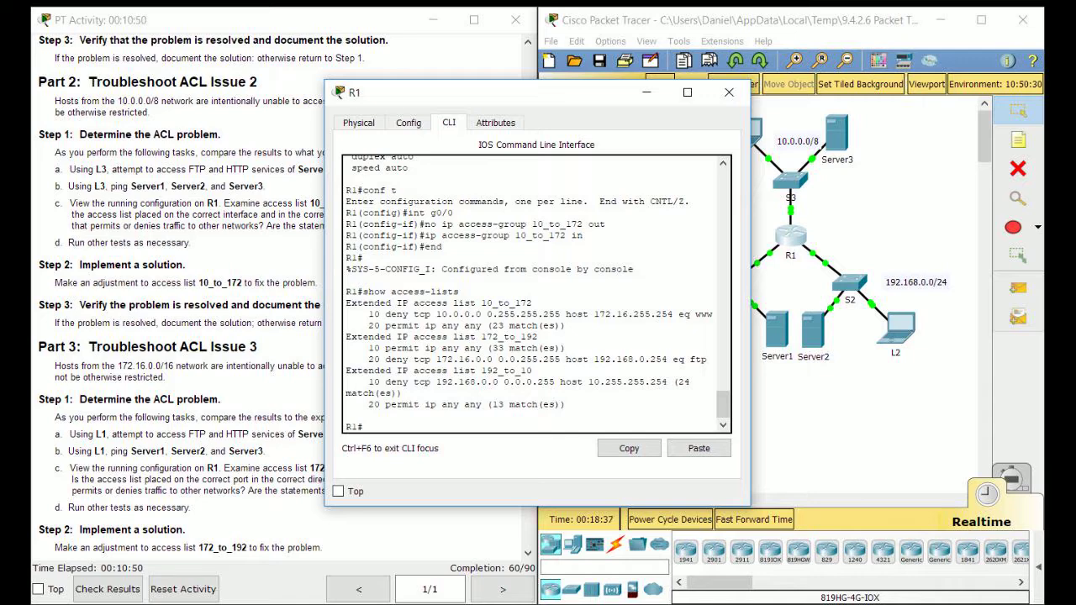
mouse_move(436, 347)
mouse_down()
mouse_move(427, 360)
mouse_move(424, 347)
mouse_up()
Enter global configuration and open extended ACL 172_to_192 for editing
click(432, 348)
key(Return)
text(conf t)
key(Return)
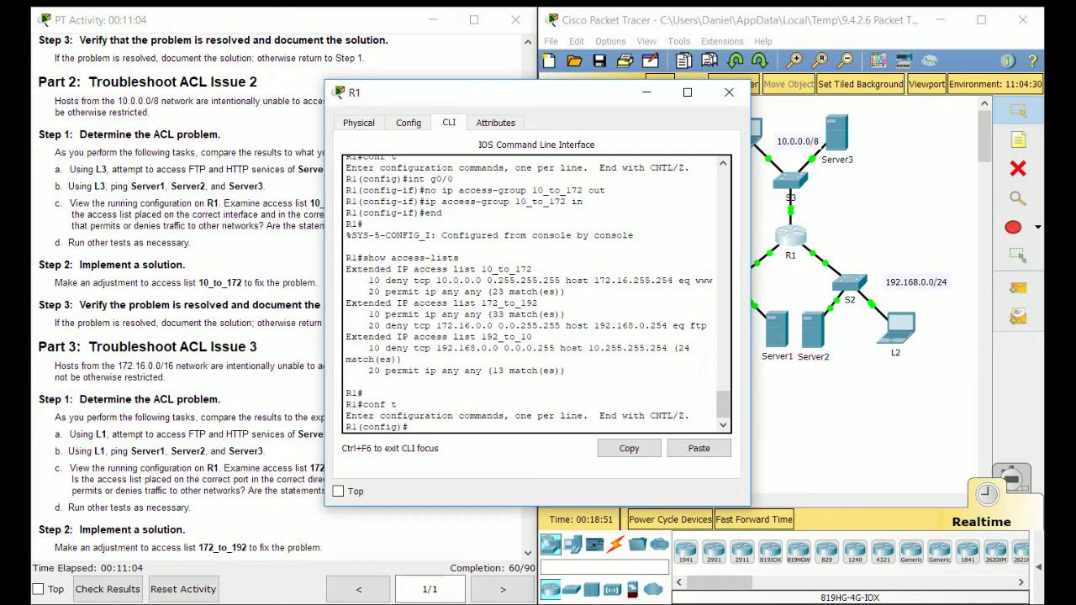
text(ip access-list extended 172)
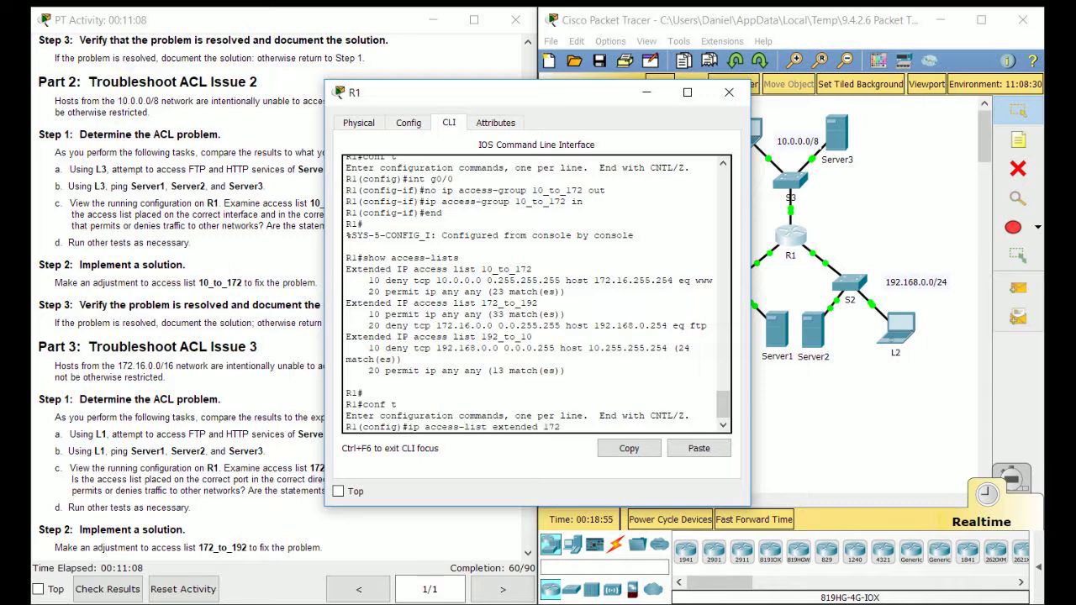
text(_to_192)
key(Return)
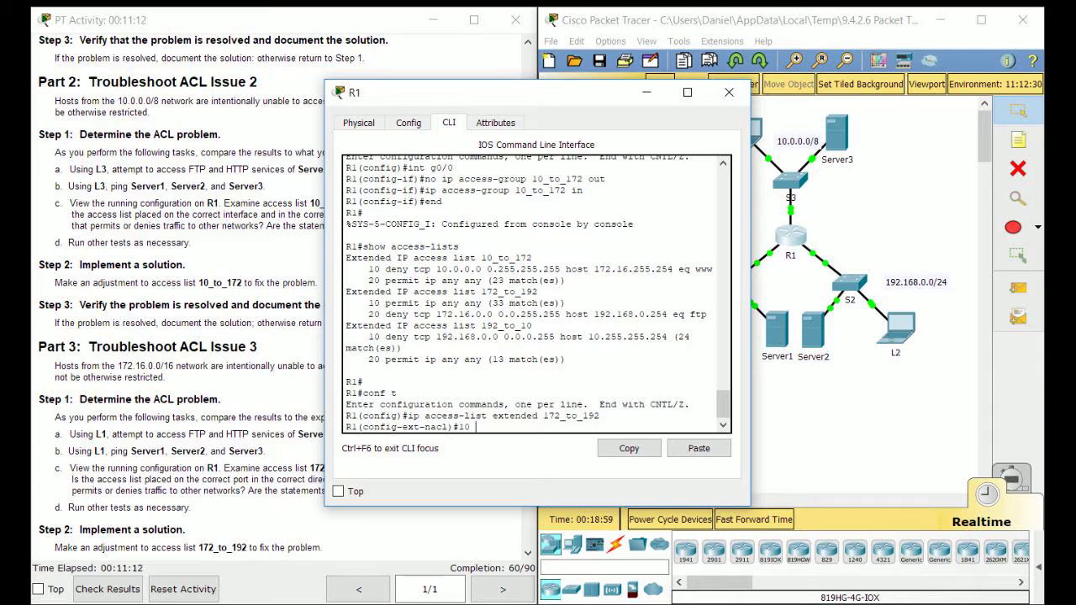
Add 10 deny tcp 172.16.0.0 0.0.255.255 host 192.168.0.254 eq ftp, then 20 permit ip any any
text(10 deny tcp 172.16.0.0 0.0.)
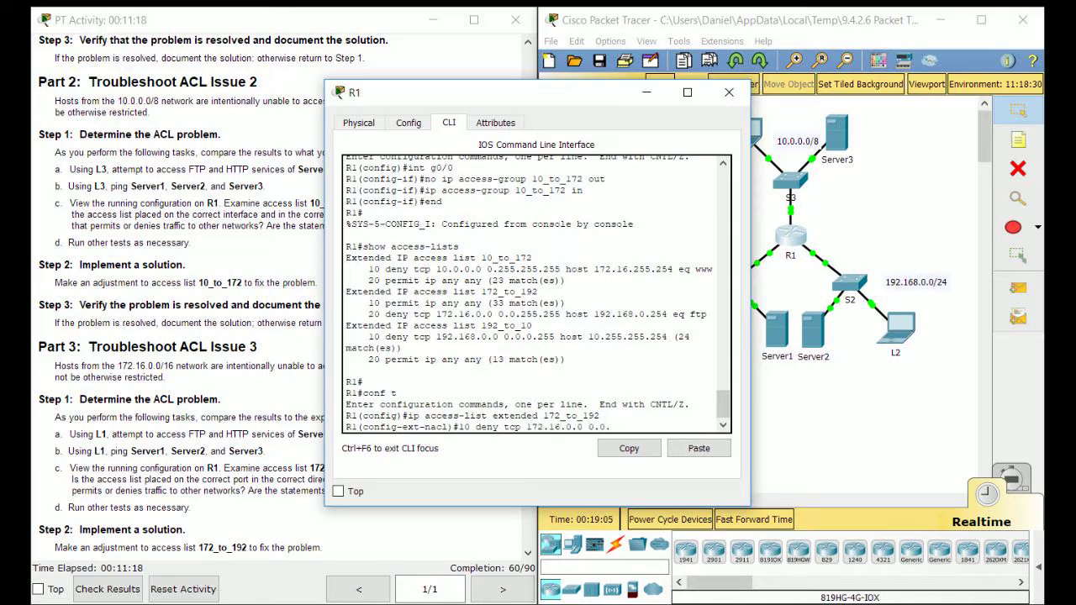
text(0.2552.255 host 192.1)
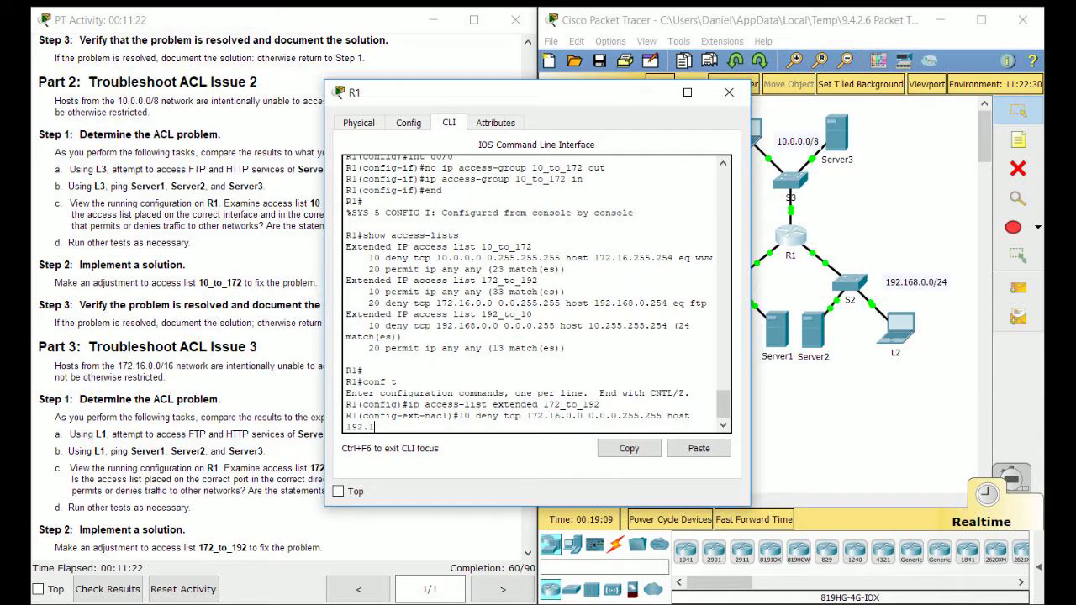
text(68.0.254 eq ftp)
key(Return)
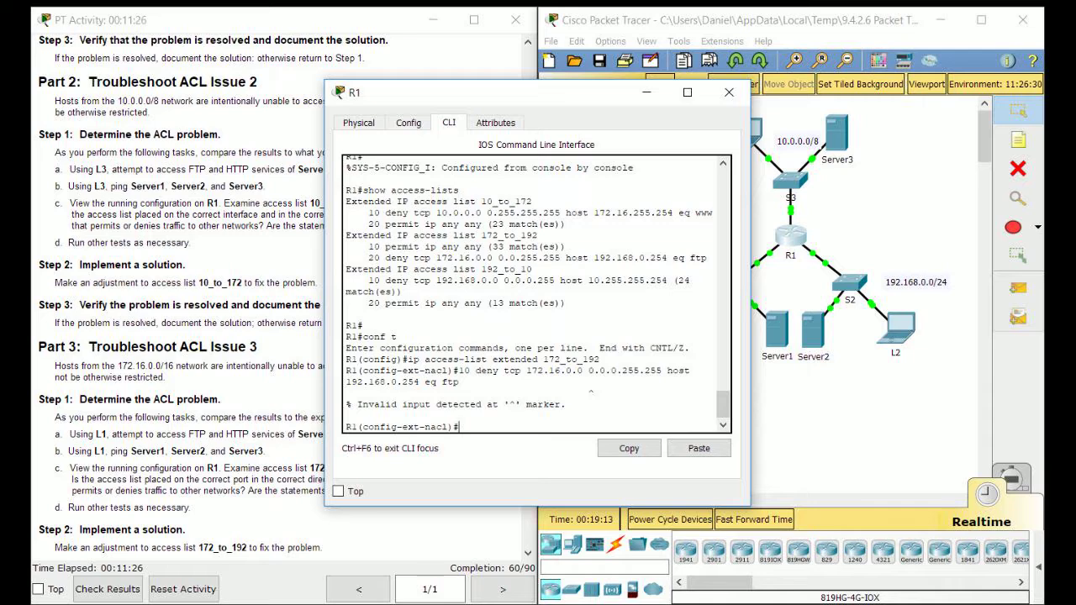
key(Up)
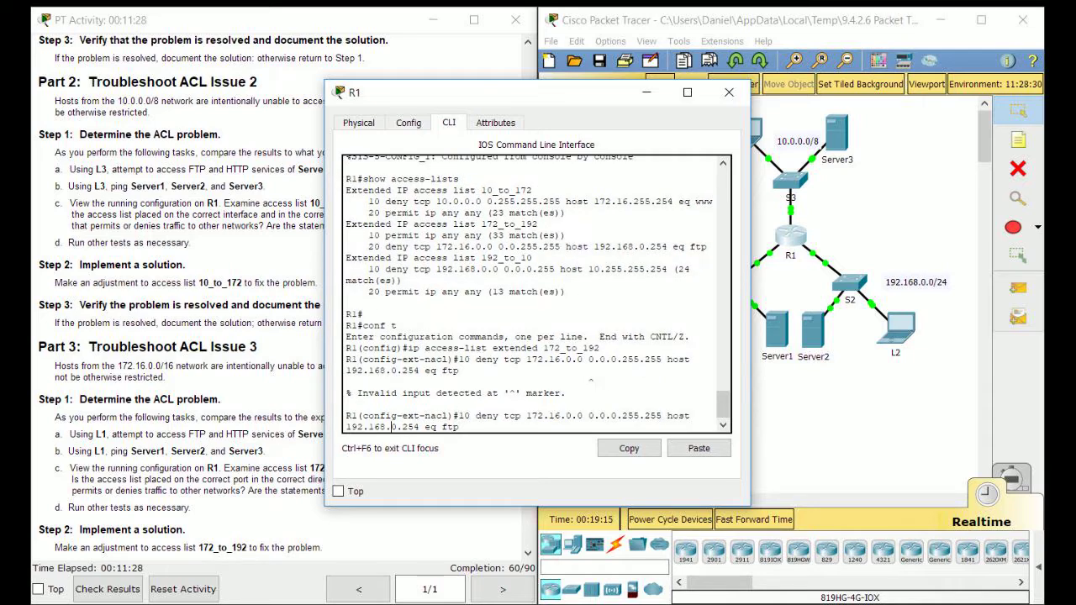
key(BackSpace)
key(BackSpace)
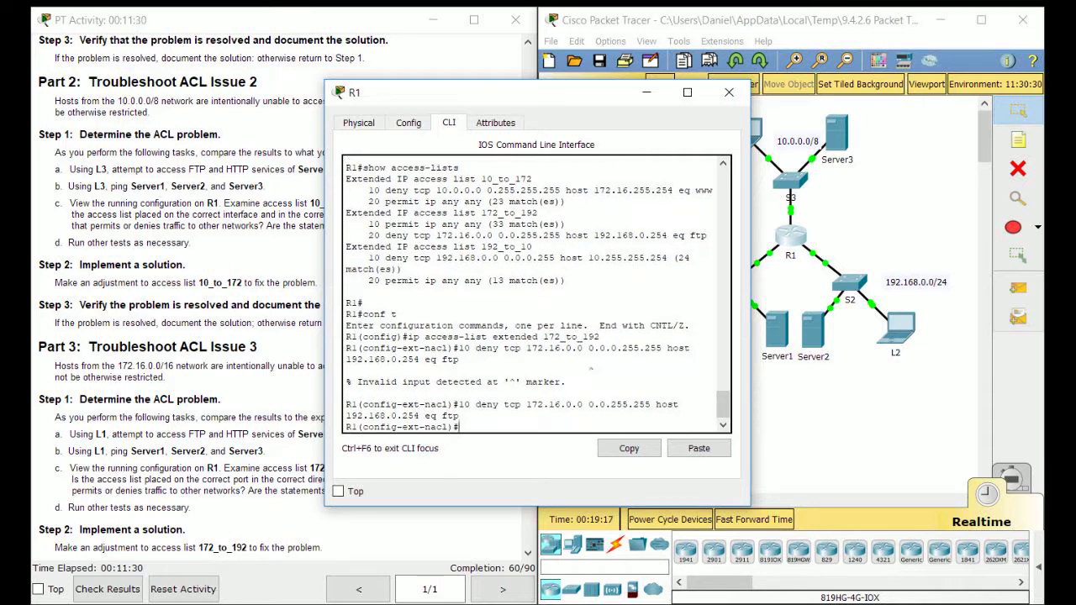
key(Return)
text(20 permit ip any any)
key(Return)
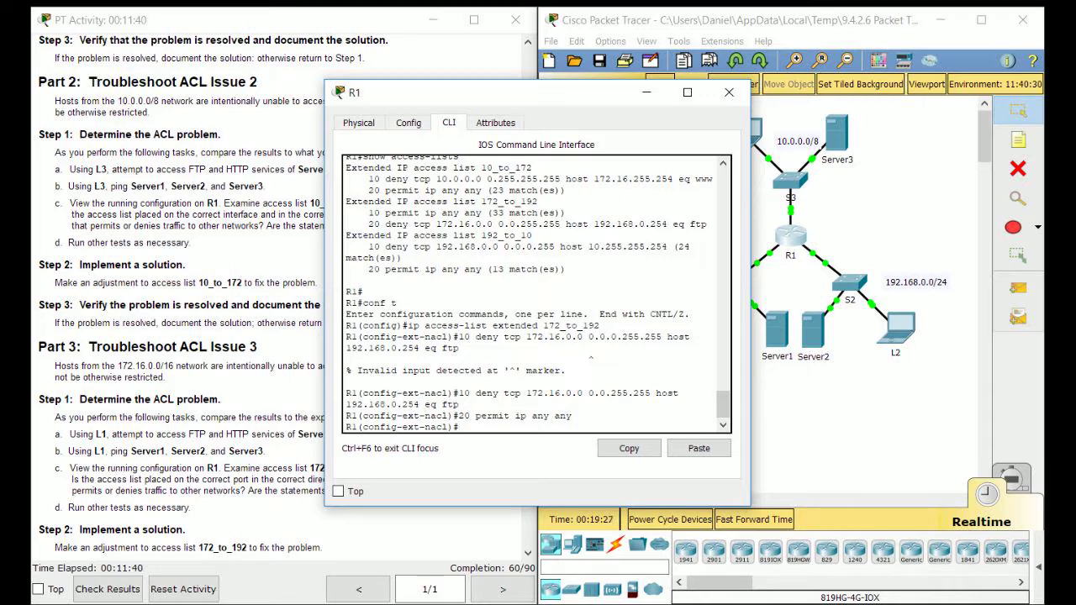
Exit with end, run show access-lists, and re-enter global configuration mode
text(end)
key(Return)
key(Return)
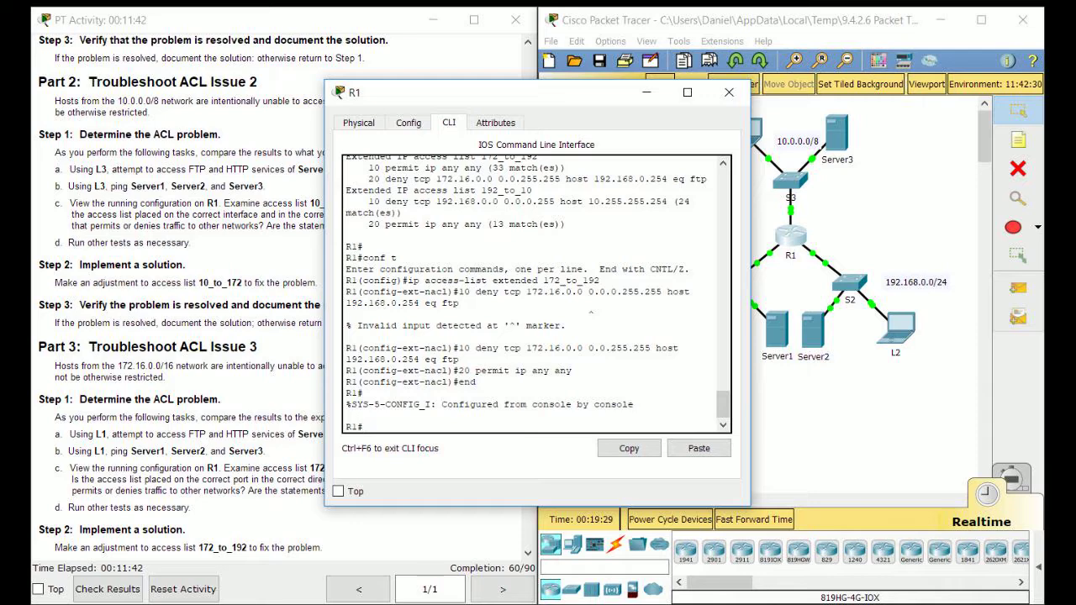
text(show access-lists)
key(Return)
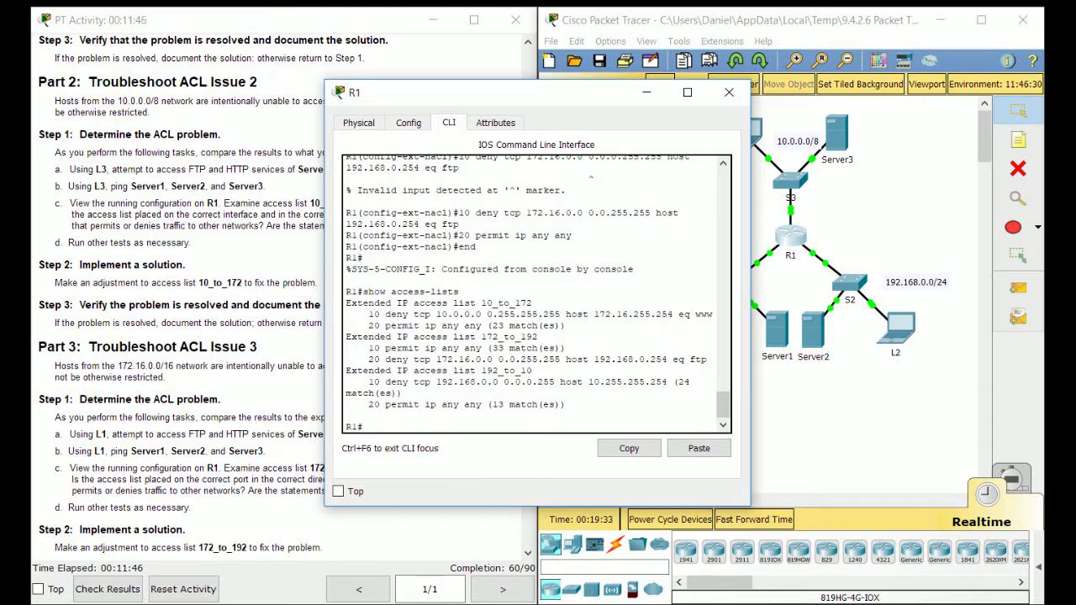
key(Return)
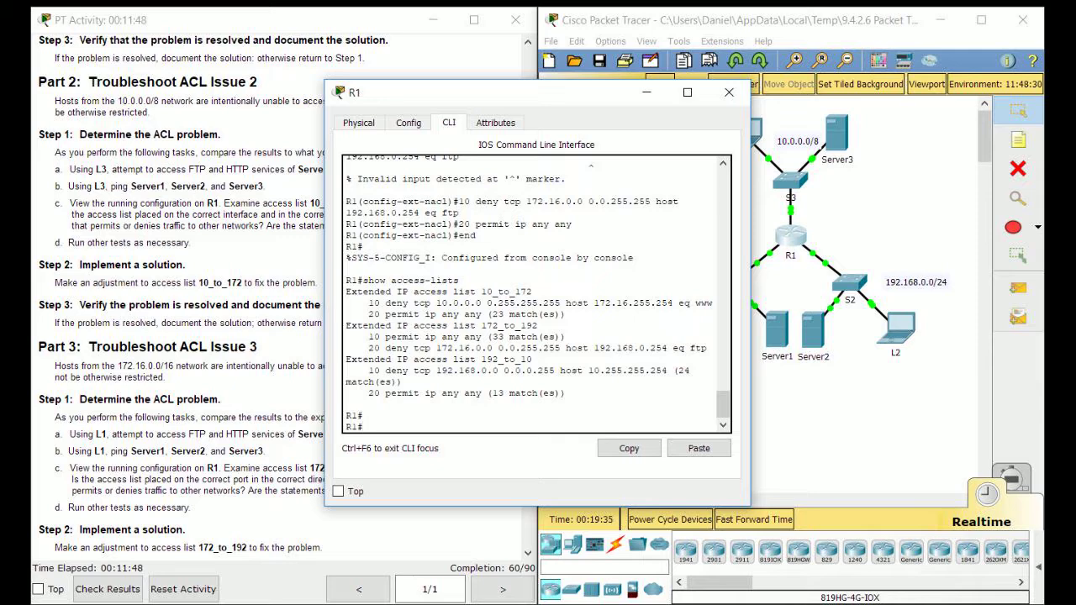
text(conf t)
key(Return)
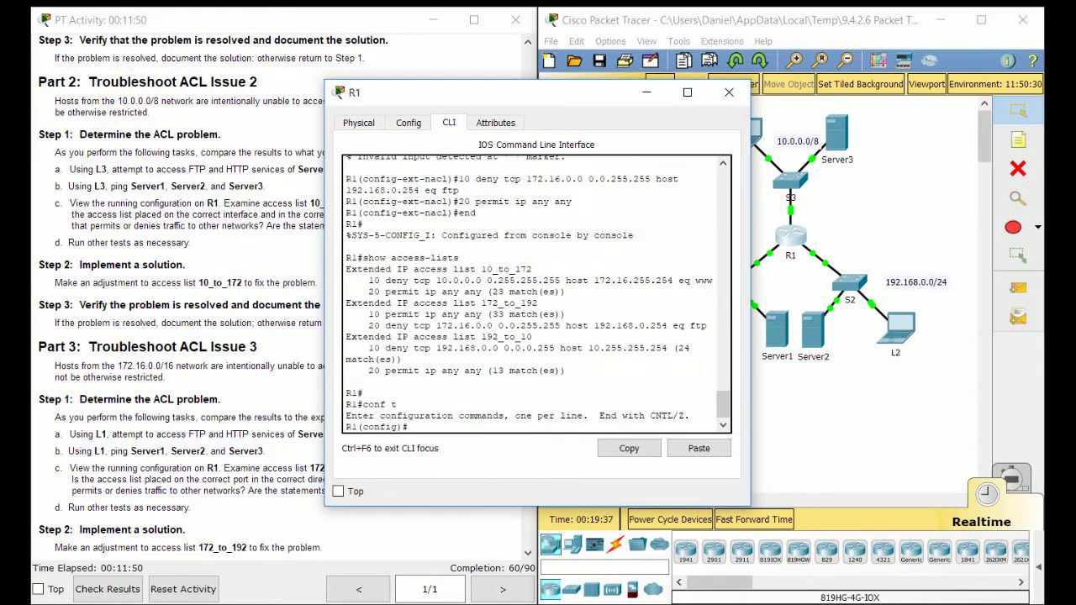
Open ACL 172_to_192 for editing, adding the missing 'extended' keyword
text(i)
text(p access-list 172_to_192)
key(Return)
key(Up)
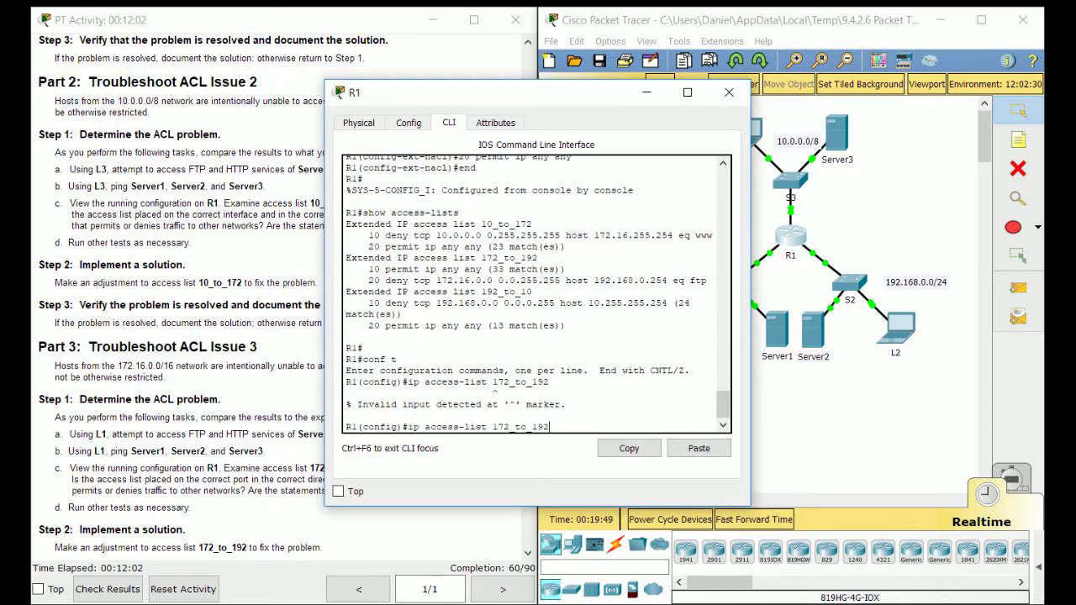
text(extended)
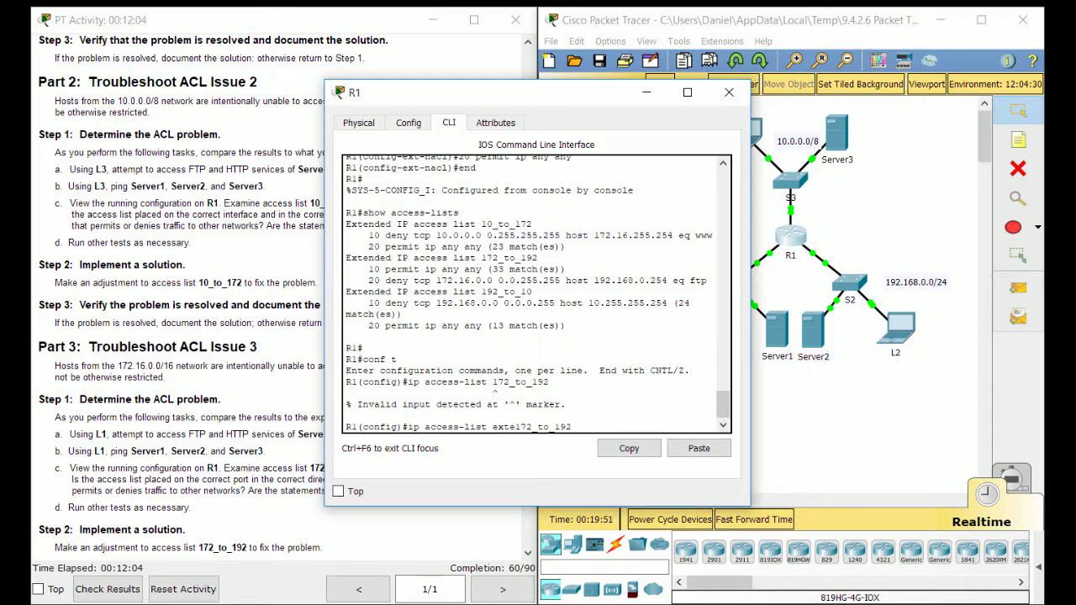
key(Return)
Remove entries 10 and 20, exit, and re-run show access-lists to confirm it's empty
text(no 10)
key(Return)
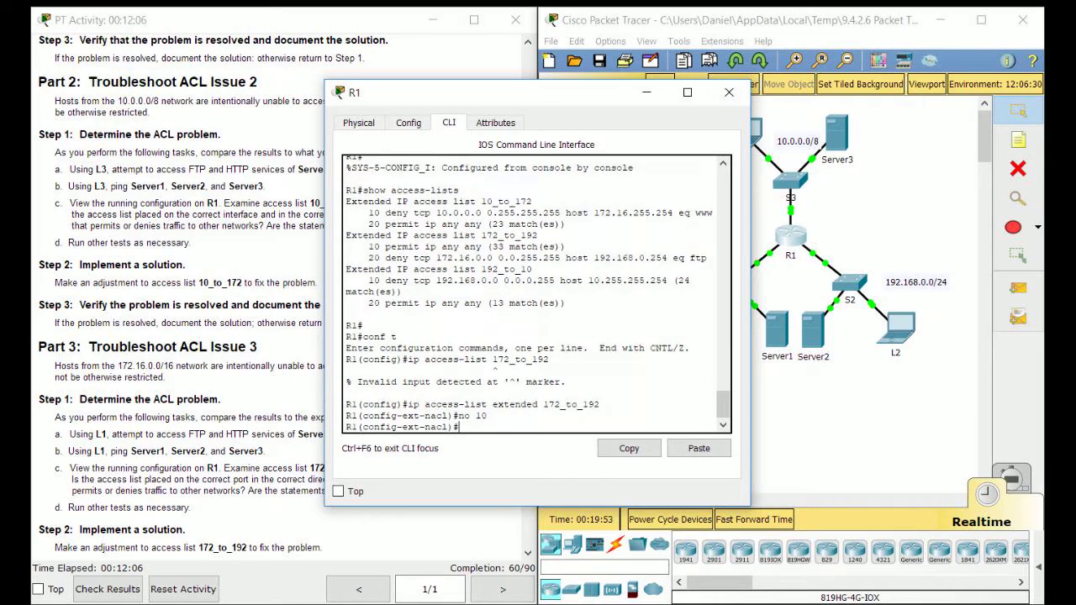
text(no 20)
key(Return)
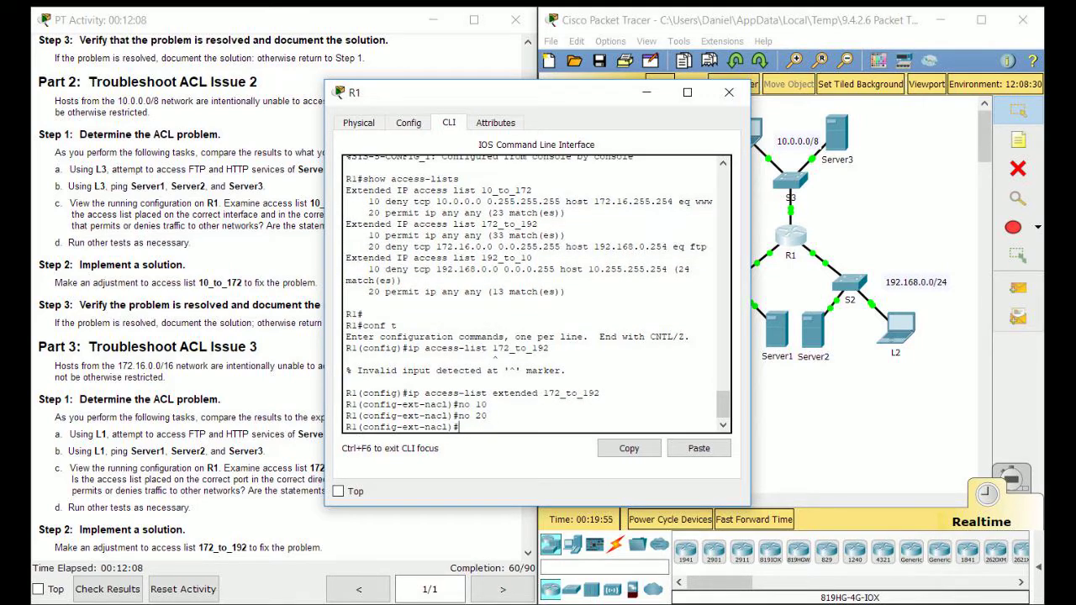
text(end)
key(Return)
text(conf t)
key(Up)
key(Return)
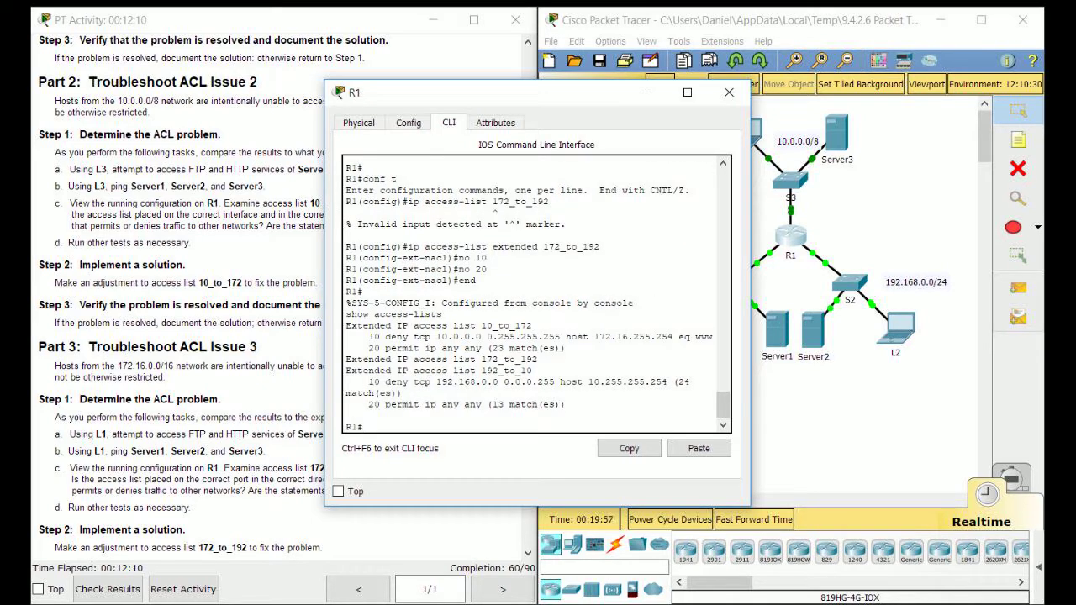
key(Return)
Reopen 172_to_192 with ip access-list extended 172_to_192 from global configuration
text(conf t)
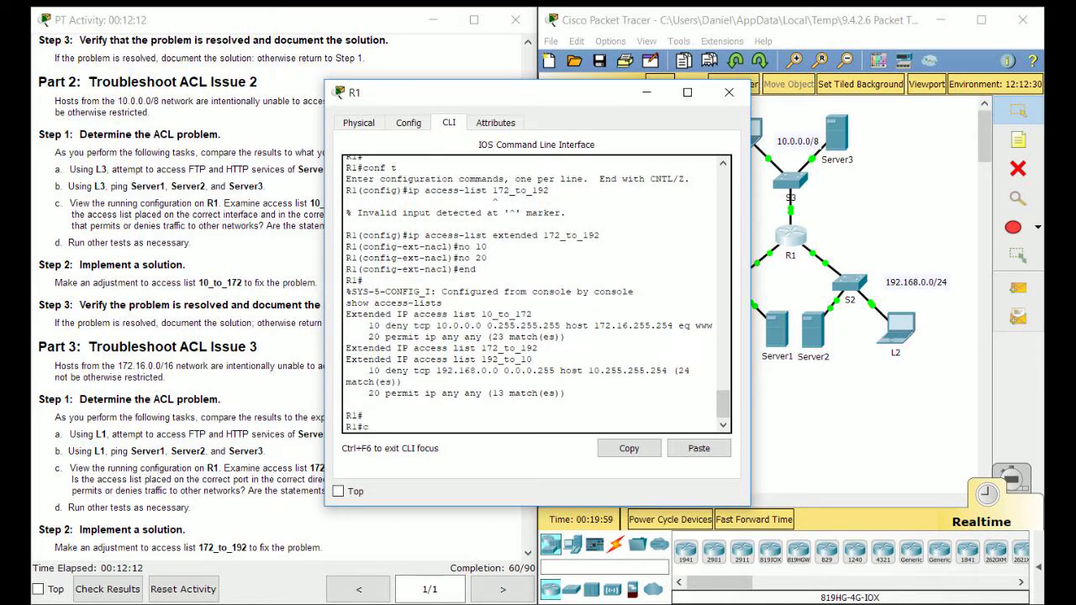
key(Return)
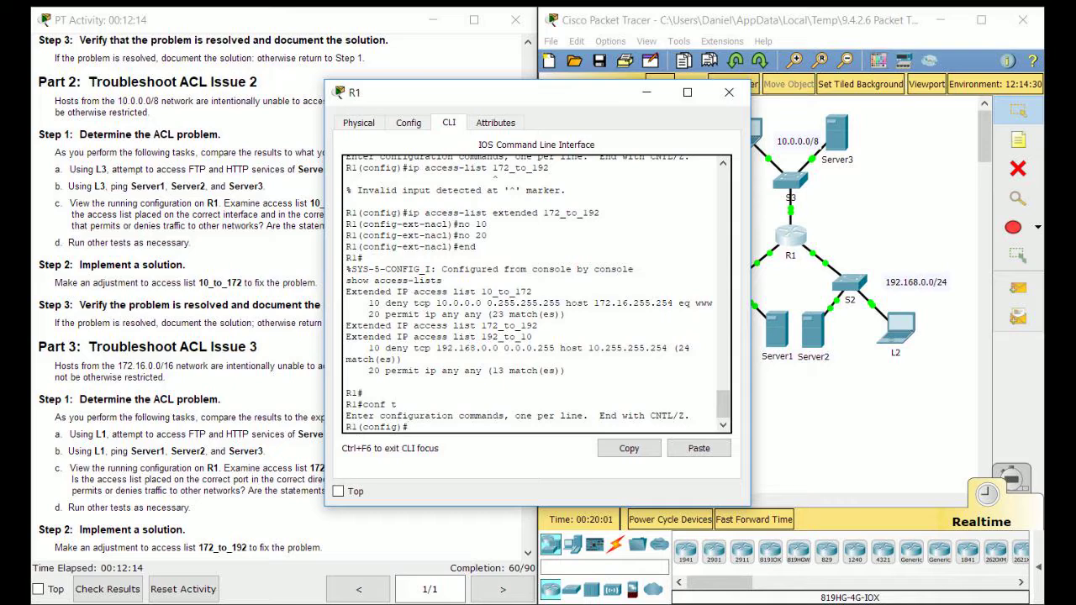
text(access-list 172_)
key(BackSpace)
key(BackSpace)
key(BackSpace)
key(BackSpace)
key(BackSpace)
key(BackSpace)
key(BackSpace)
key(BackSpace)
key(BackSpace)
key(BackSpace)
key(BackSpace)
key(BackSpace)
key(BackSpace)
key(BackSpace)
key(BackSpace)
key(BackSpace)
text(ip access-list)
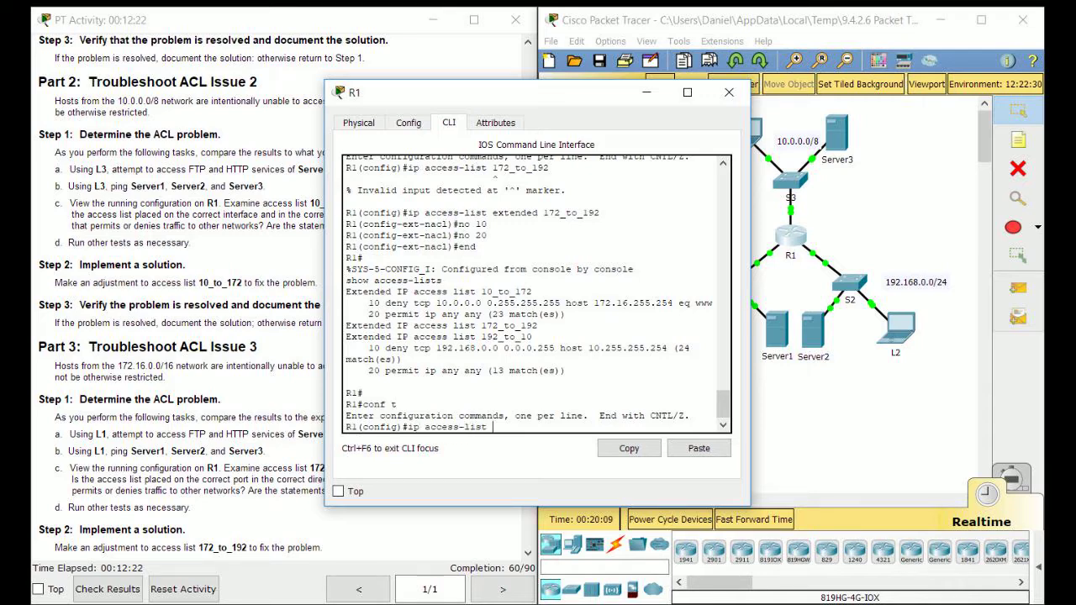
text( extended 172_to_192)
key(Return)
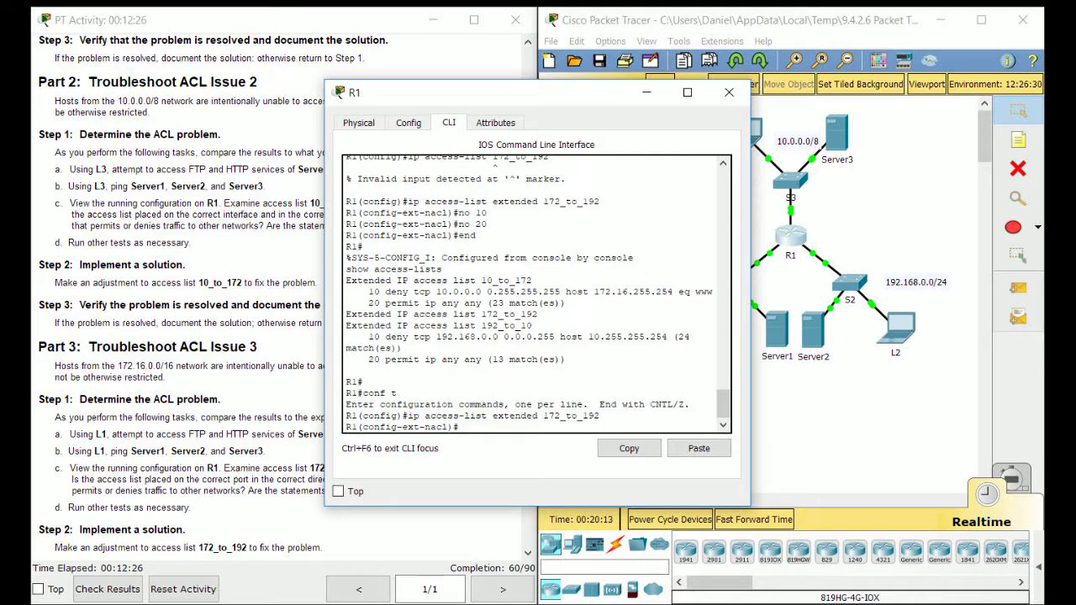
Copy the old 20 deny FTP statement from the listing, then open Windows search
scroll(536, 294, up, 6)
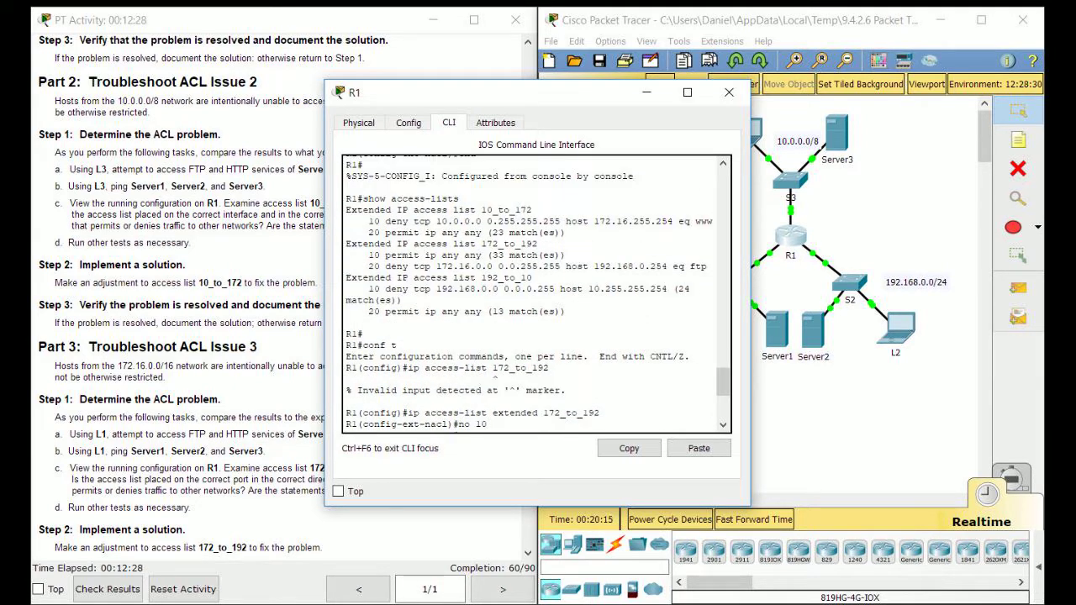
drag(708, 267, 367, 267)
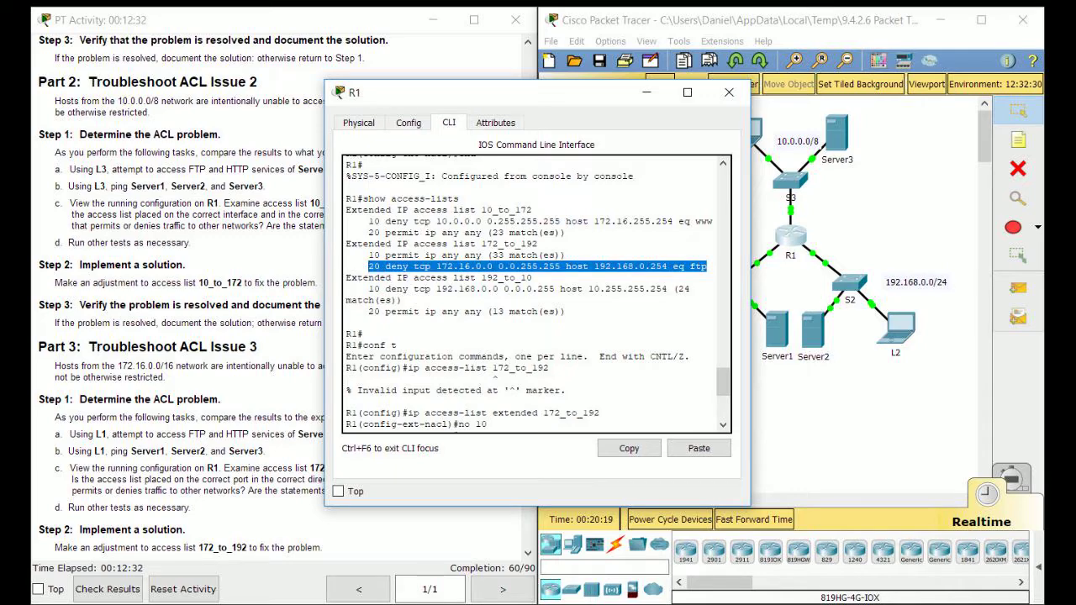
right_click(380, 268)
click(412, 280)
right_click(50, 603)
click(92, 526)
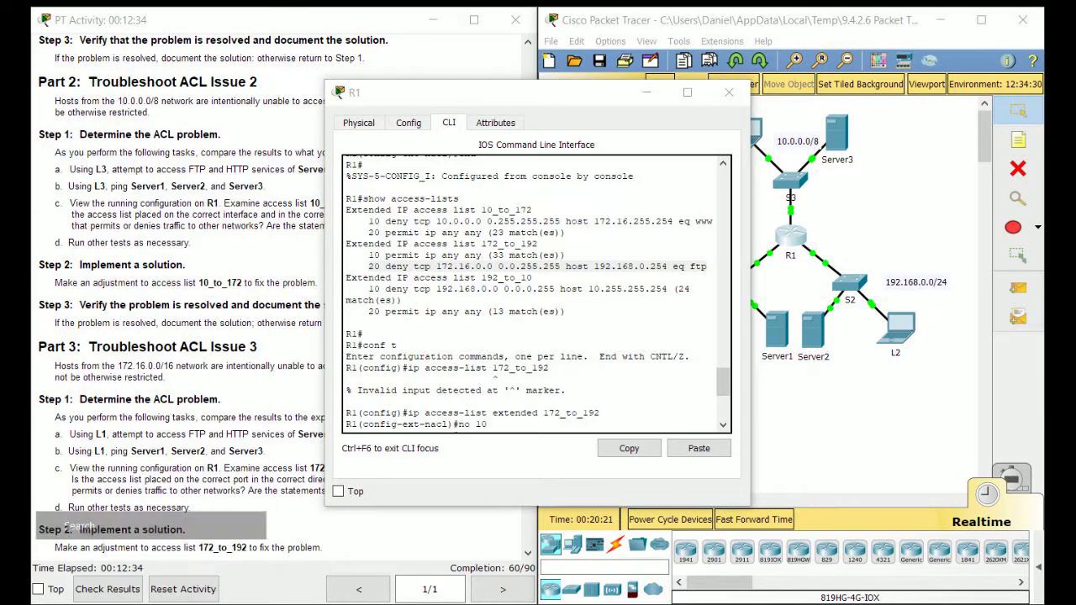
Launch Notepad++, start a new document, and paste the deny FTP line renumbered 10
text(notepad++)
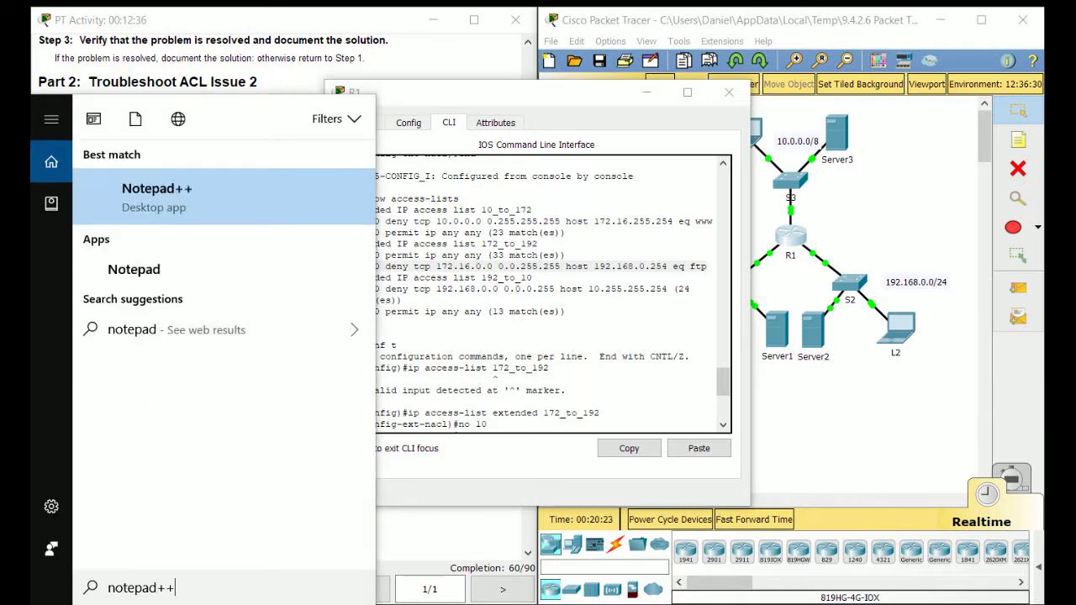
key(Return)
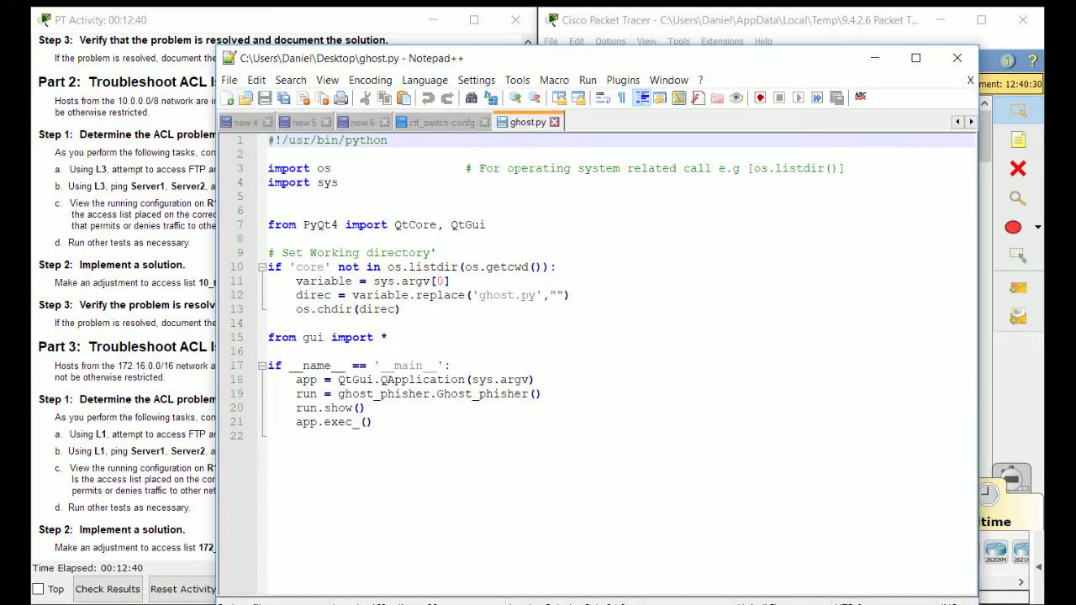
key(ctrl+n)
key(ctrl+v)
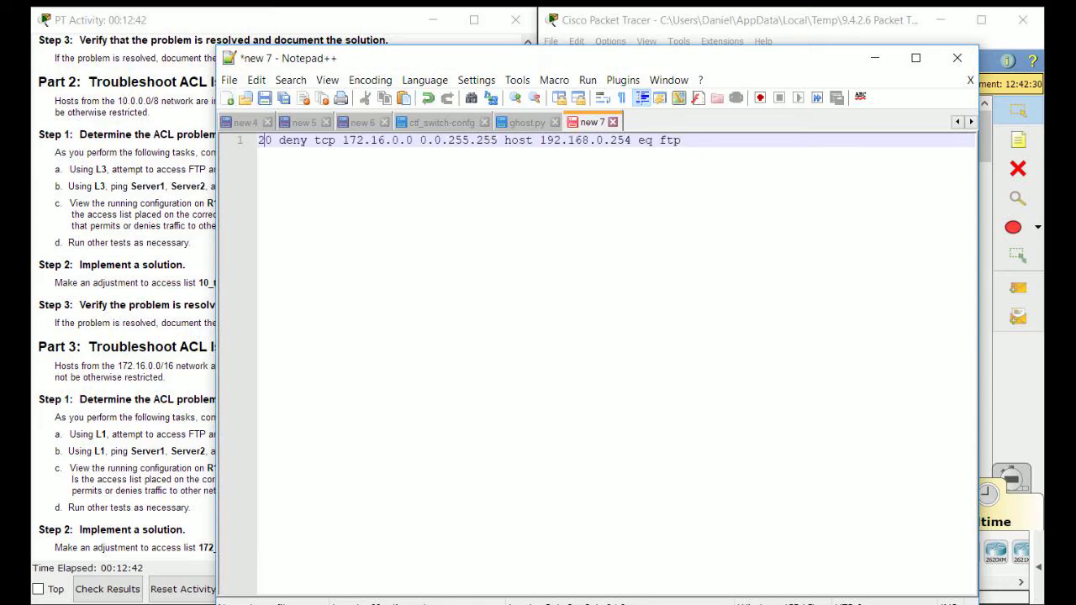
key(BackSpace)
text(1)
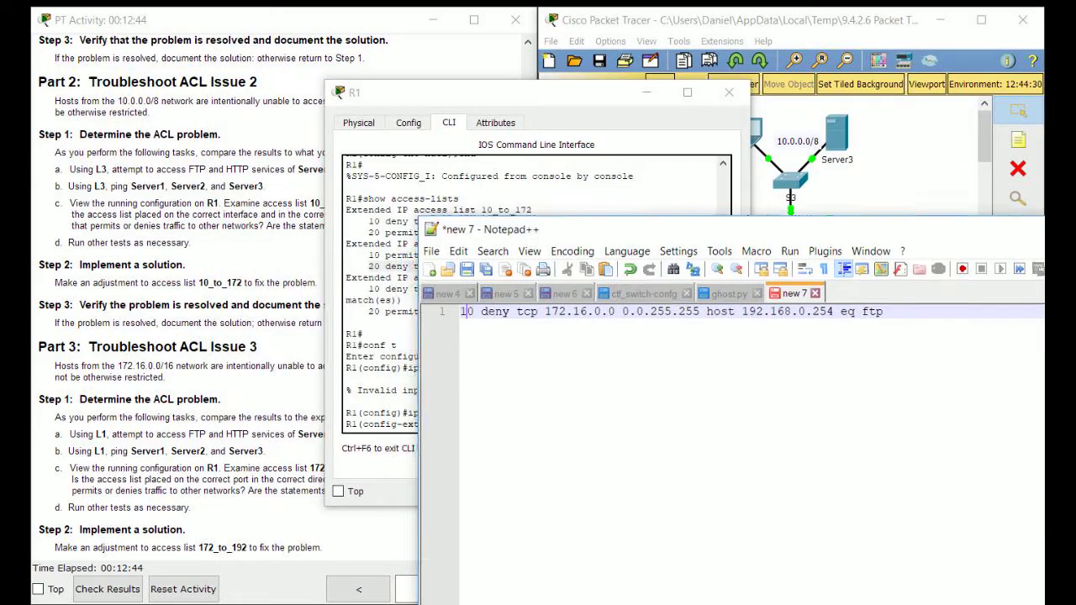
Copy the 'permit ip any any' statement from R1's console
drag(559, 229, 556, 200)
click(555, 176)
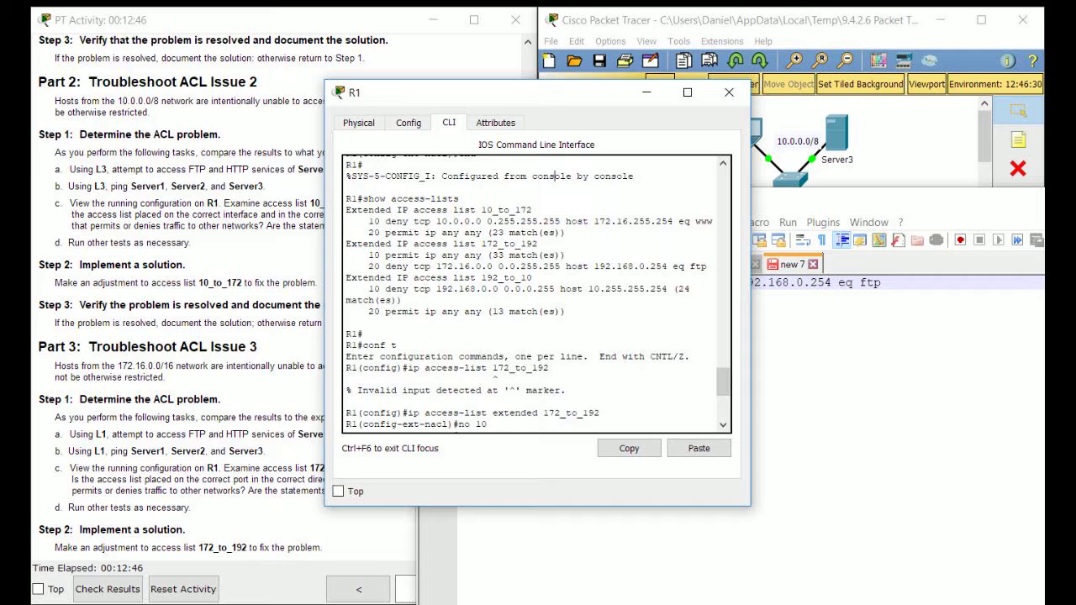
drag(483, 255, 369, 254)
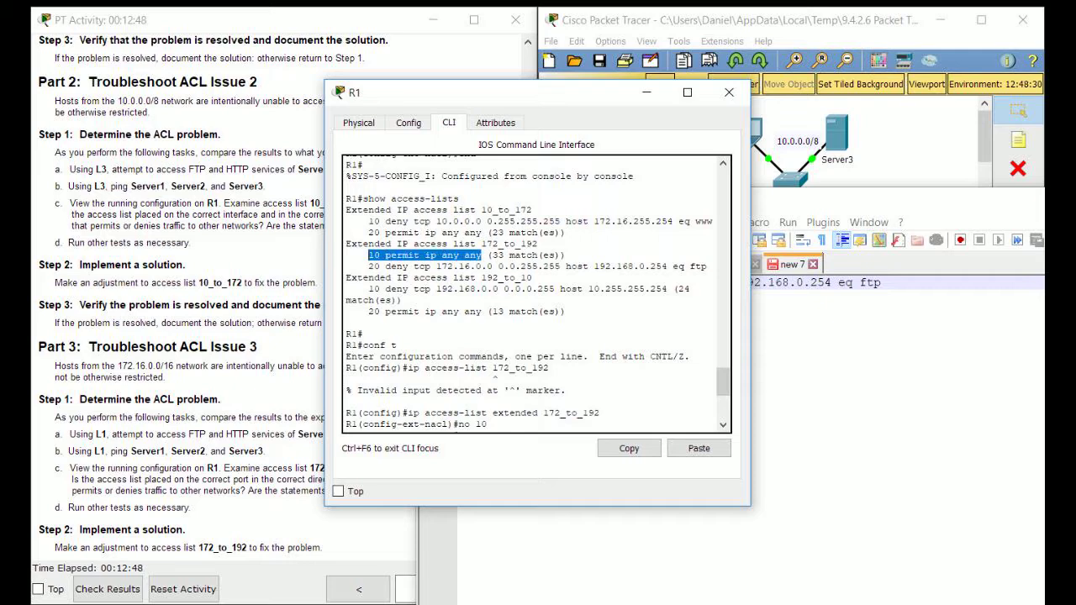
right_click(378, 257)
click(407, 264)
Paste the permit line as line 2 renumbered 20 and select both drafted lines
key(alt+Tab)
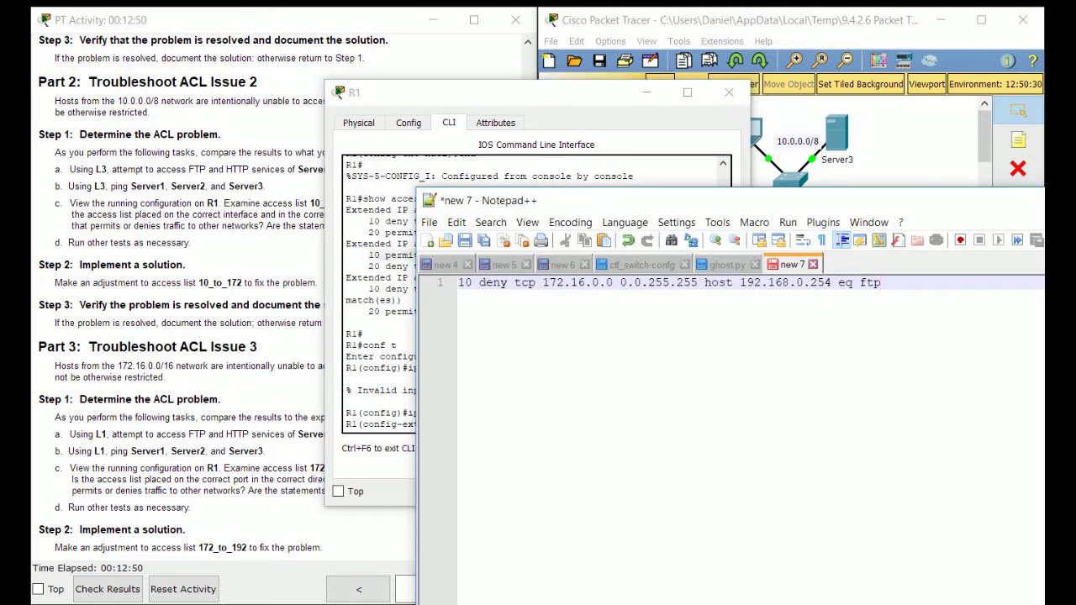
key(Return)
right_click(900, 342)
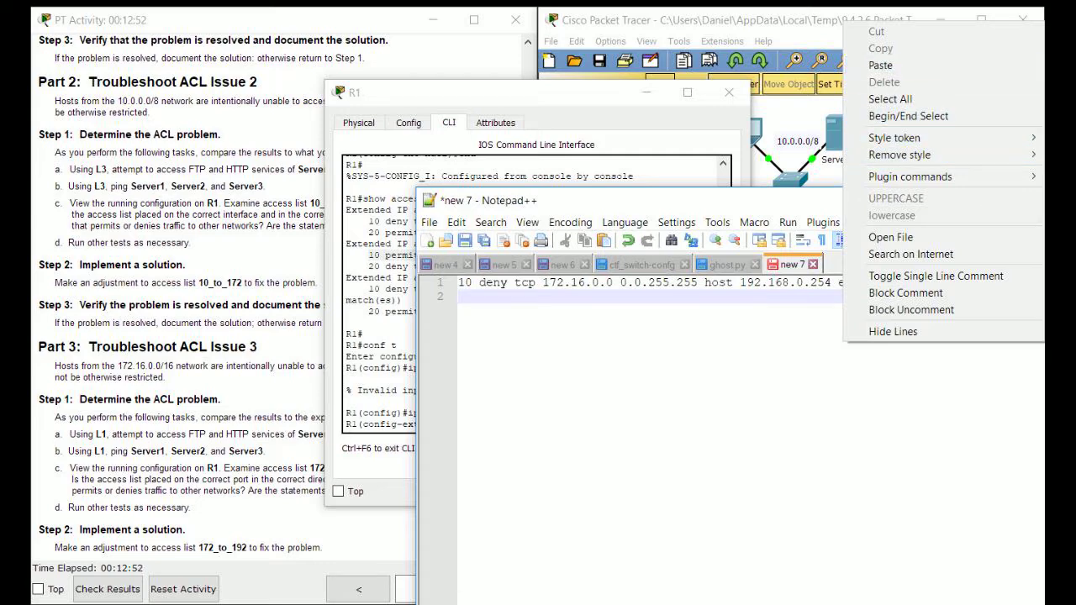
click(880, 64)
key(BackSpace)
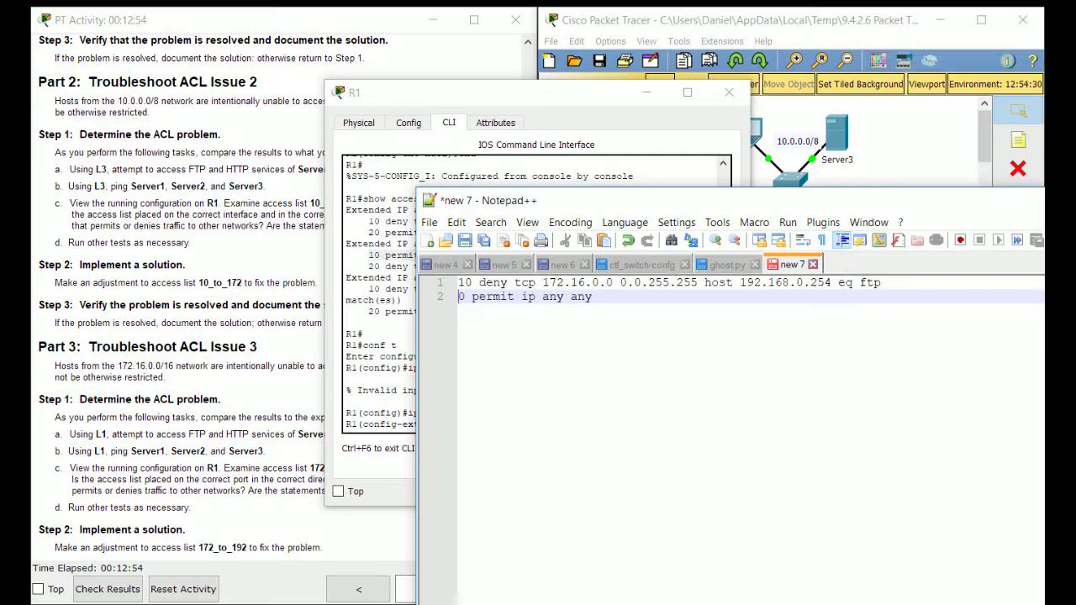
text(2)
key(ctrl+a)
click(378, 323)
scroll(378, 323, down, 3)
scroll(345, 195, down, 3)
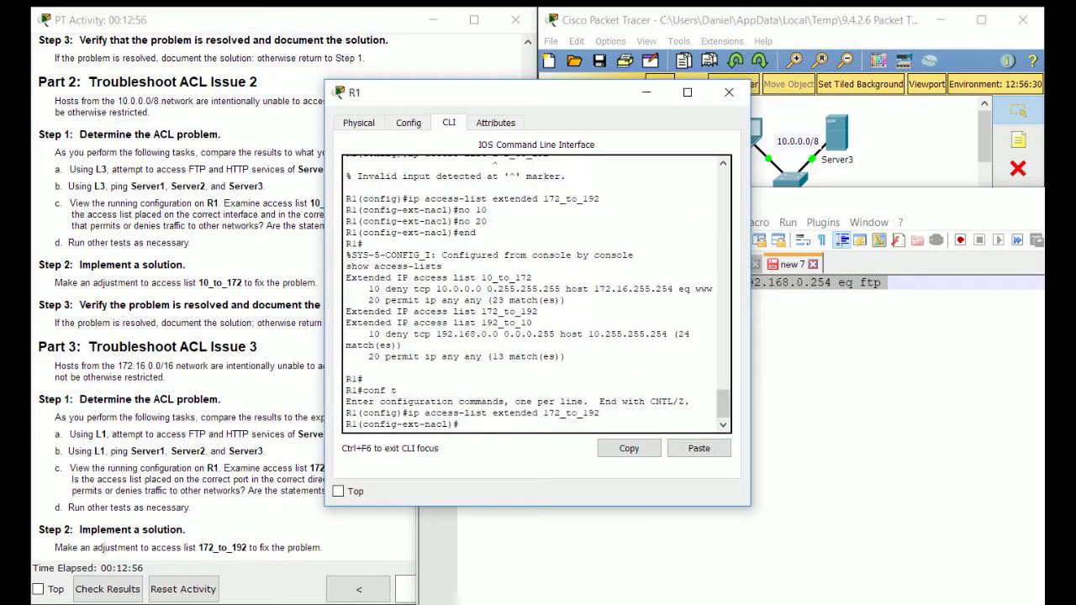
Paste the two drafted lines into R1's 172_to_192, exit with end, and run show access-lists
click(699, 448)
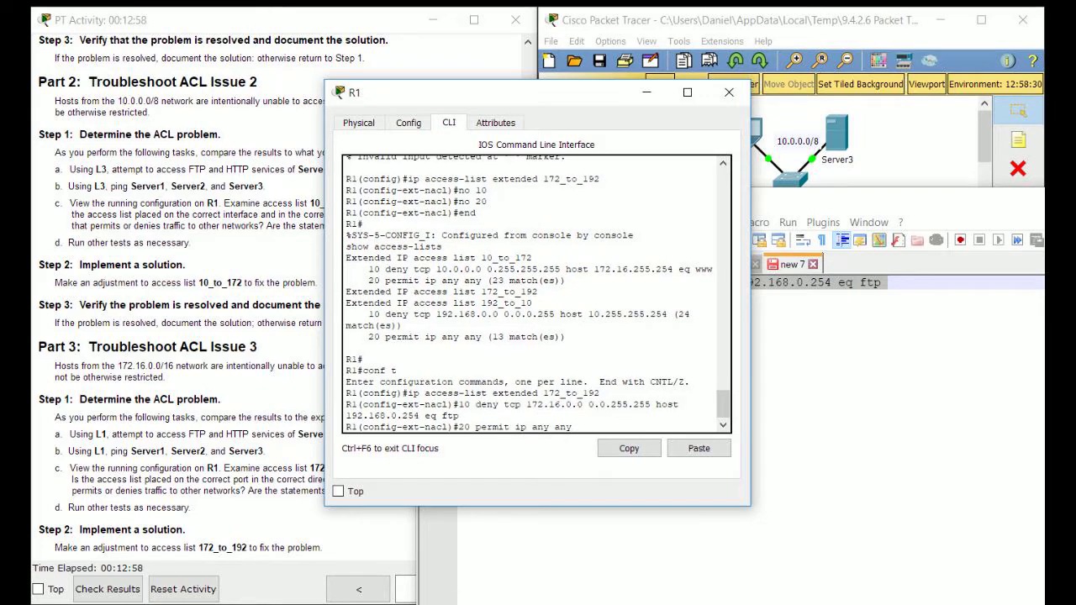
key(Return)
text(end)
key(Return)
text(show access-lists)
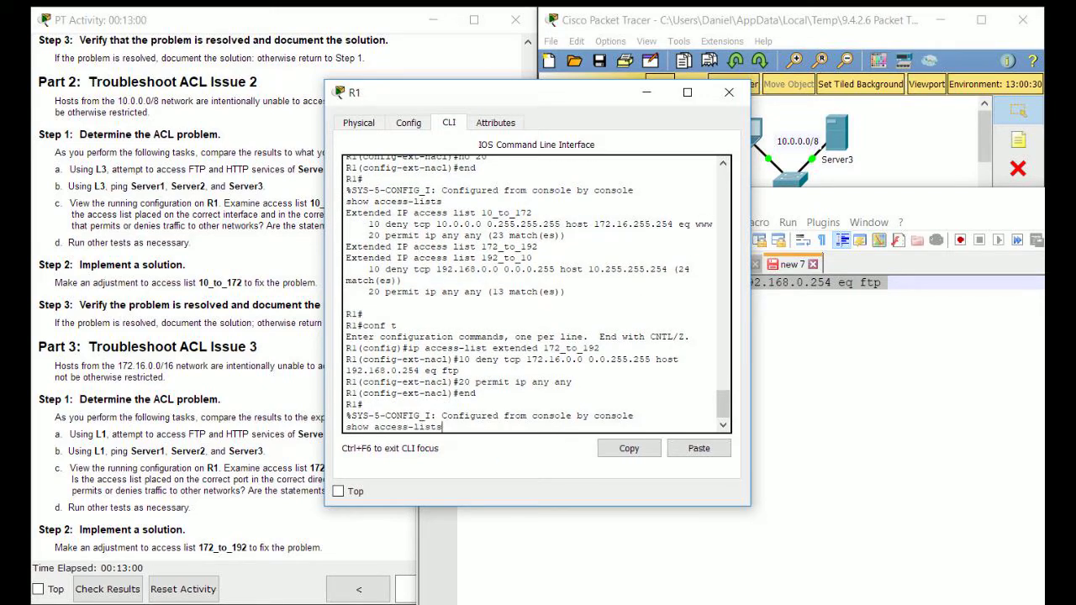
key(Return)
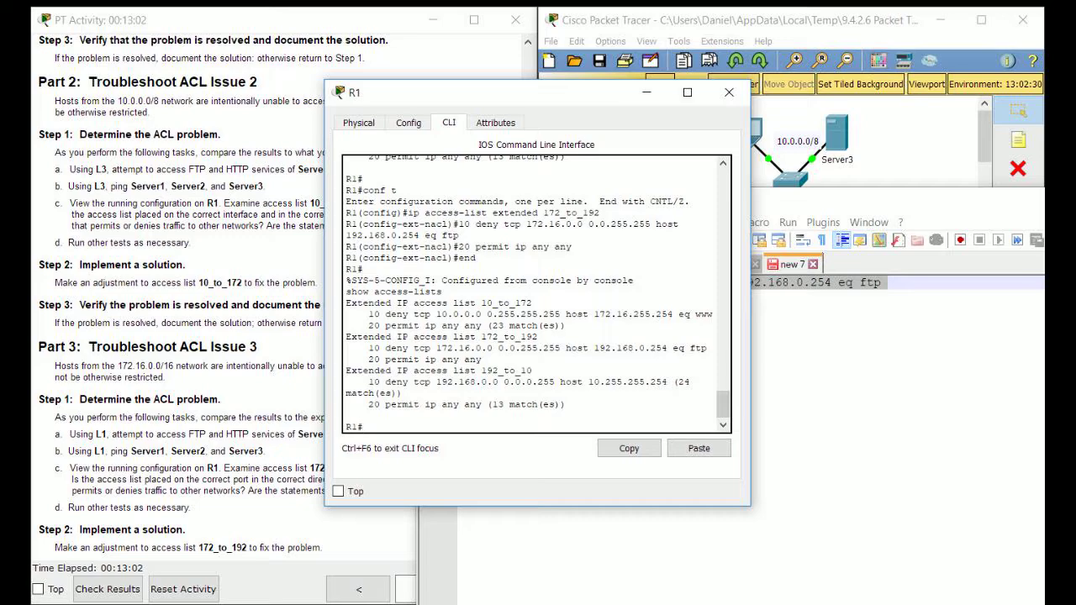
Rearrange the Notepad++ and R1 console windows side by side
key(alt+Tab)
drag(869, 201, 861, 329)
click(533, 280)
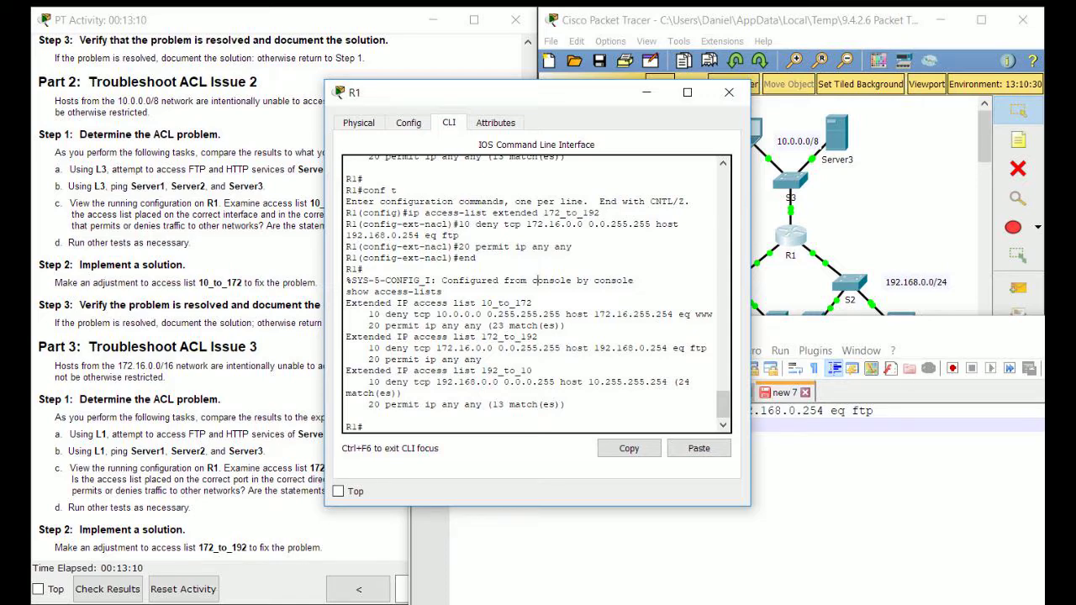
drag(513, 93, 340, 40)
click(627, 445)
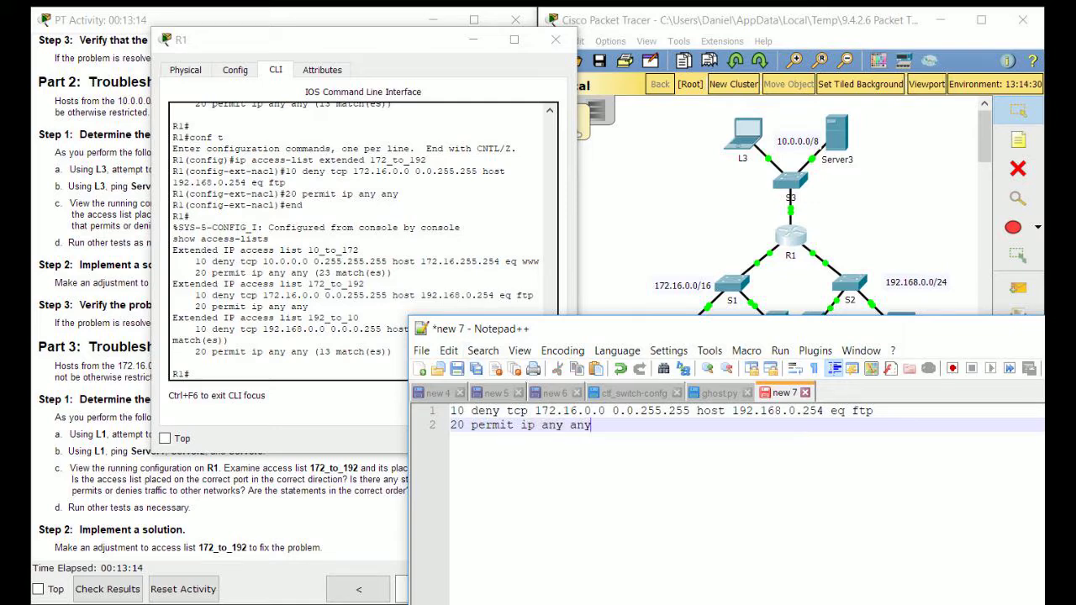
Minimize Notepad++ and R1's console, then scroll the activity instructions to check 90/90 completion
drag(488, 329, 589, 235)
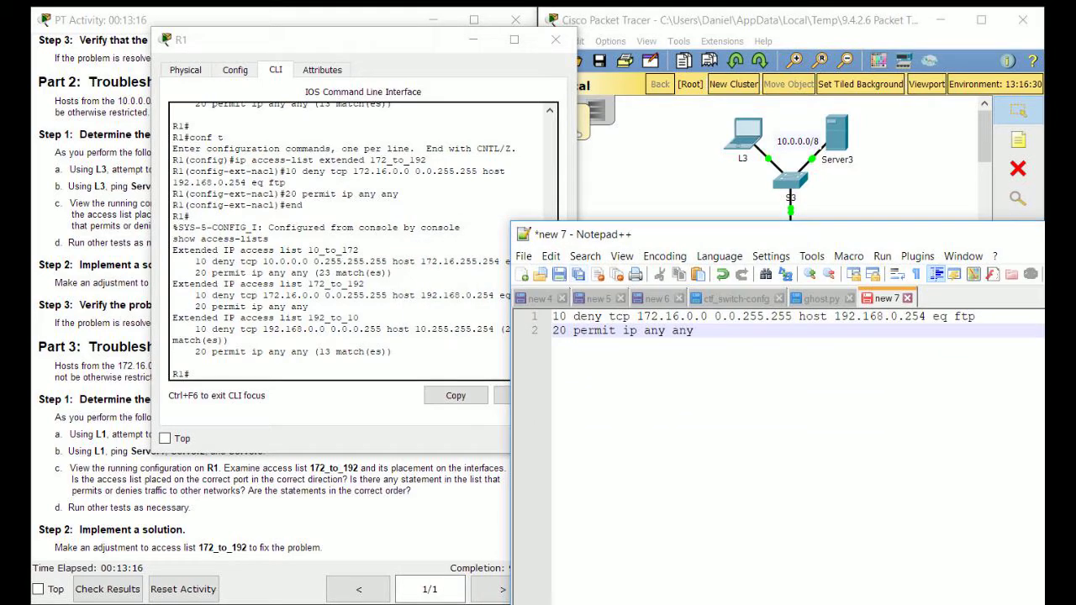
click(461, 508)
click(563, 168)
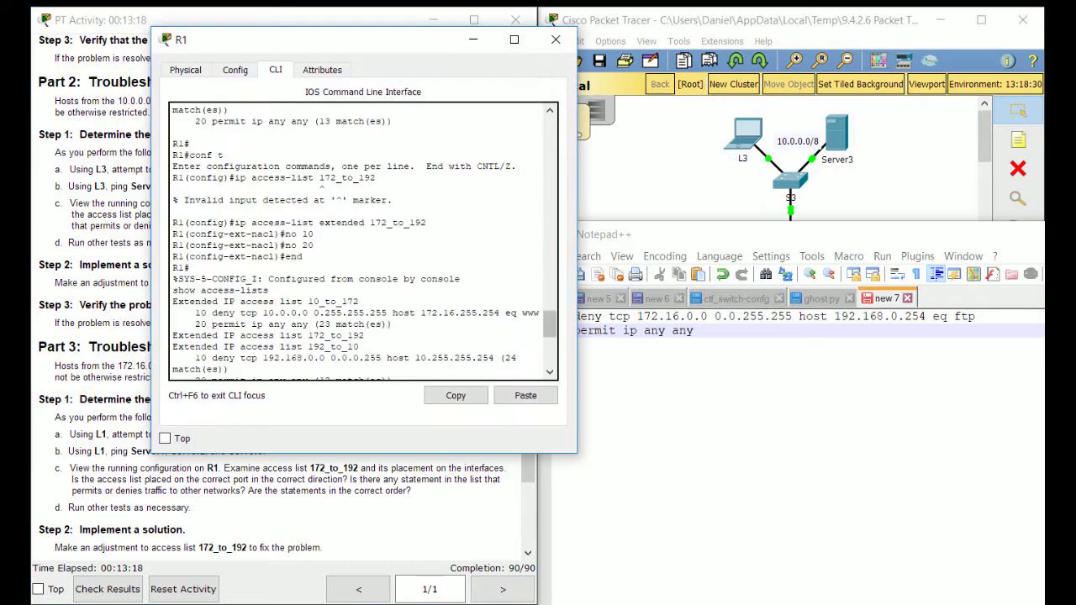
drag(673, 234, 514, 283)
click(1014, 281)
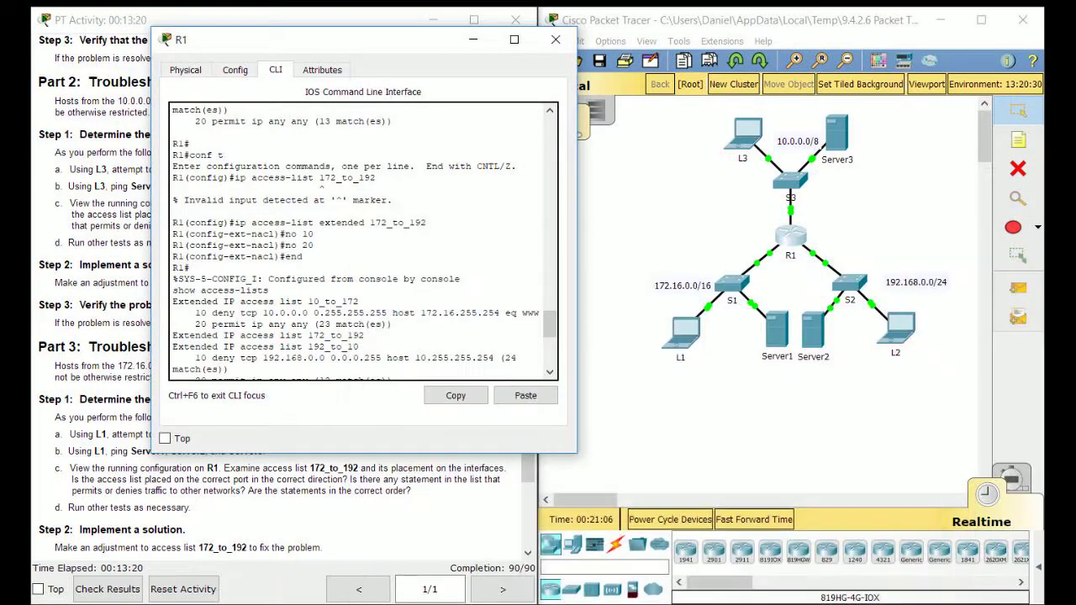
click(473, 40)
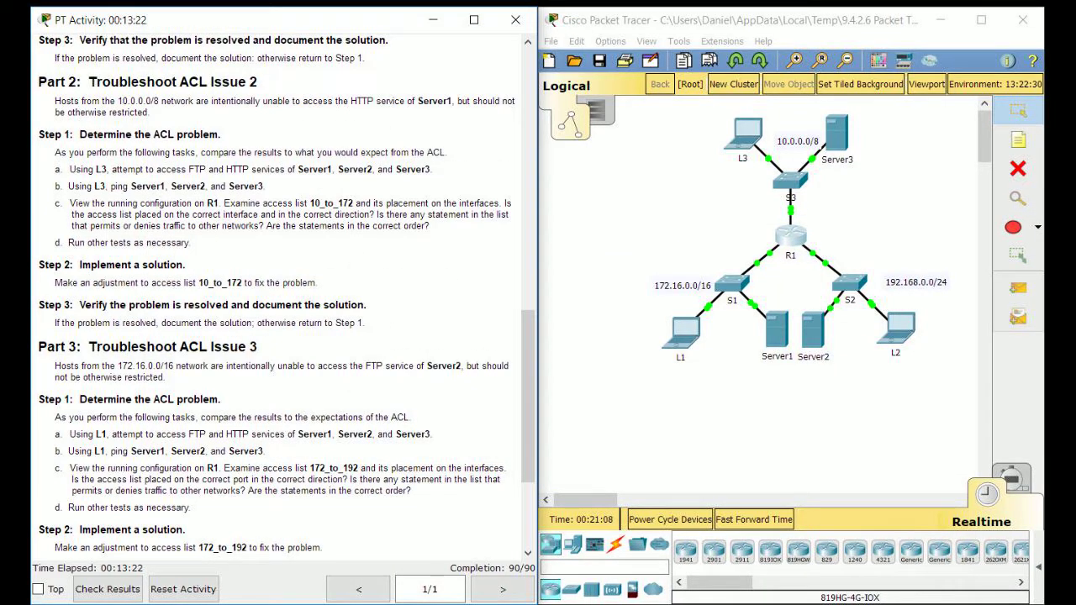
scroll(278, 294, down, 3)
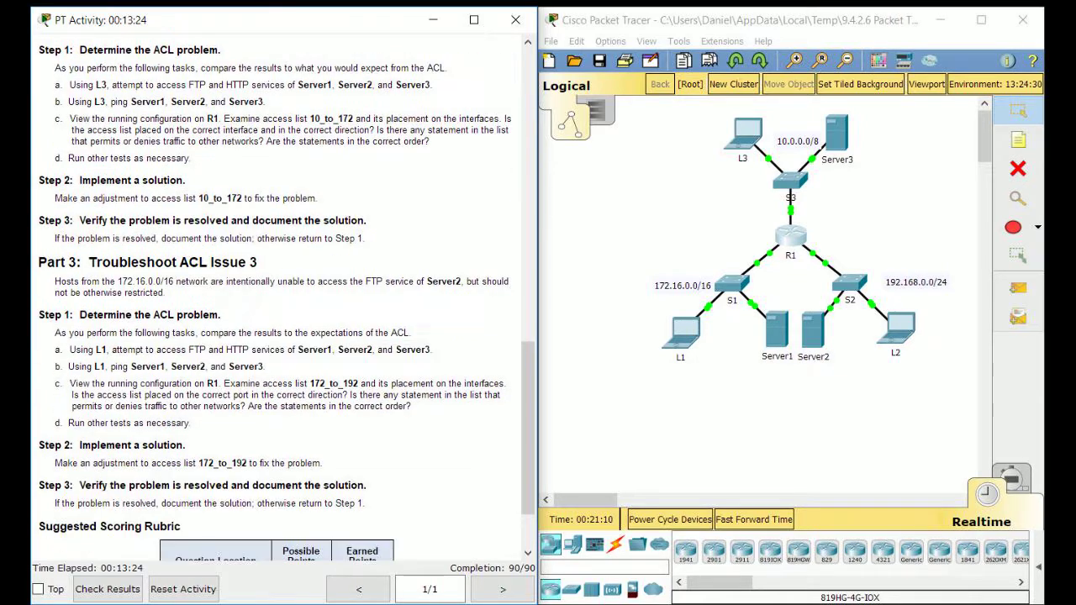
scroll(278, 295, up, 3)
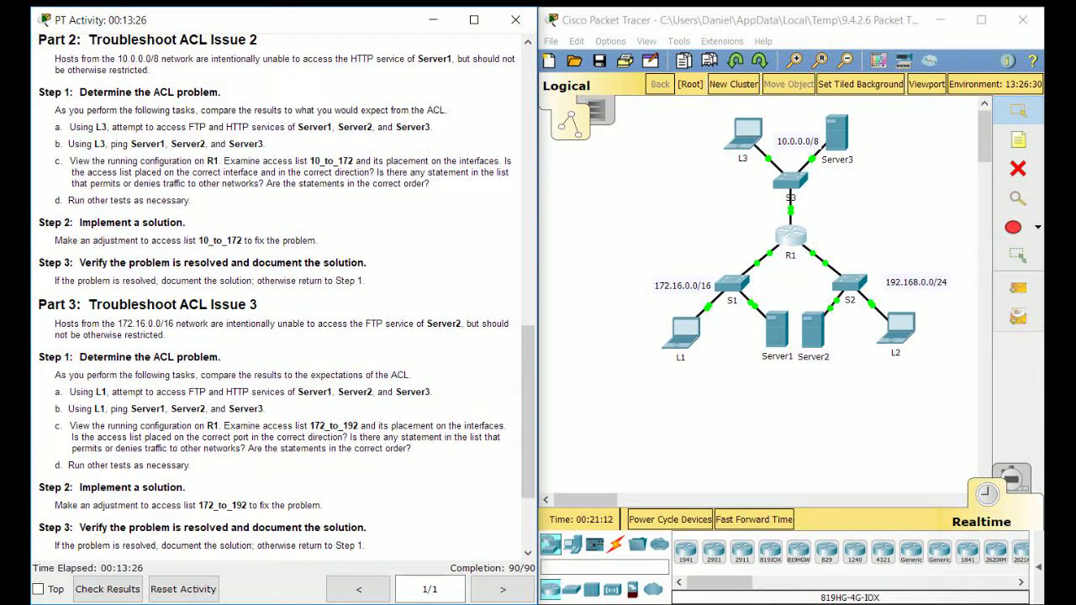